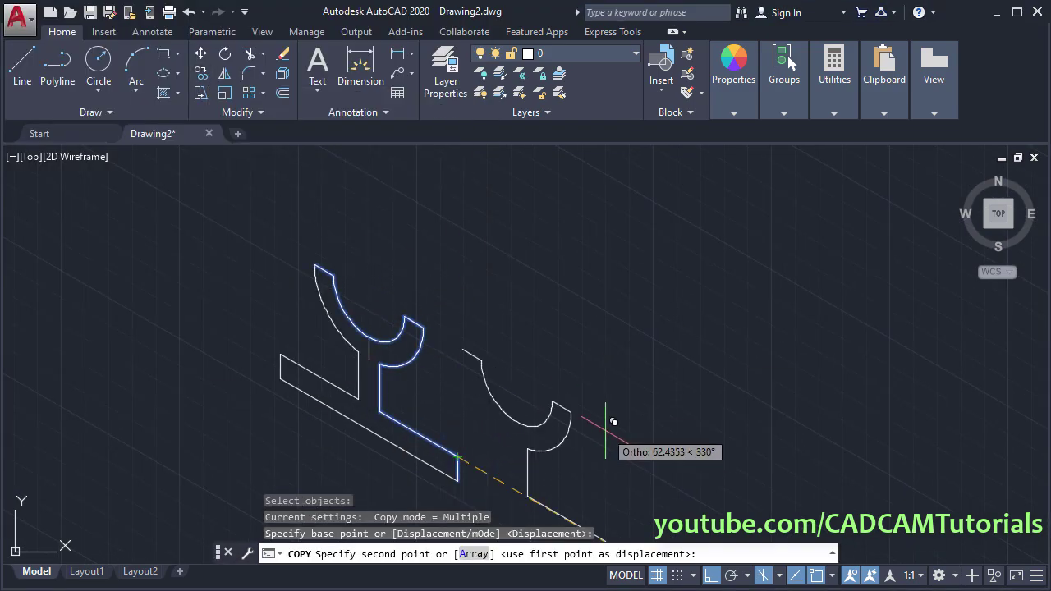
pyautogui.press('F5')
pyautogui.press('F5')
pyautogui.press('F5')
pyautogui.press('F5')
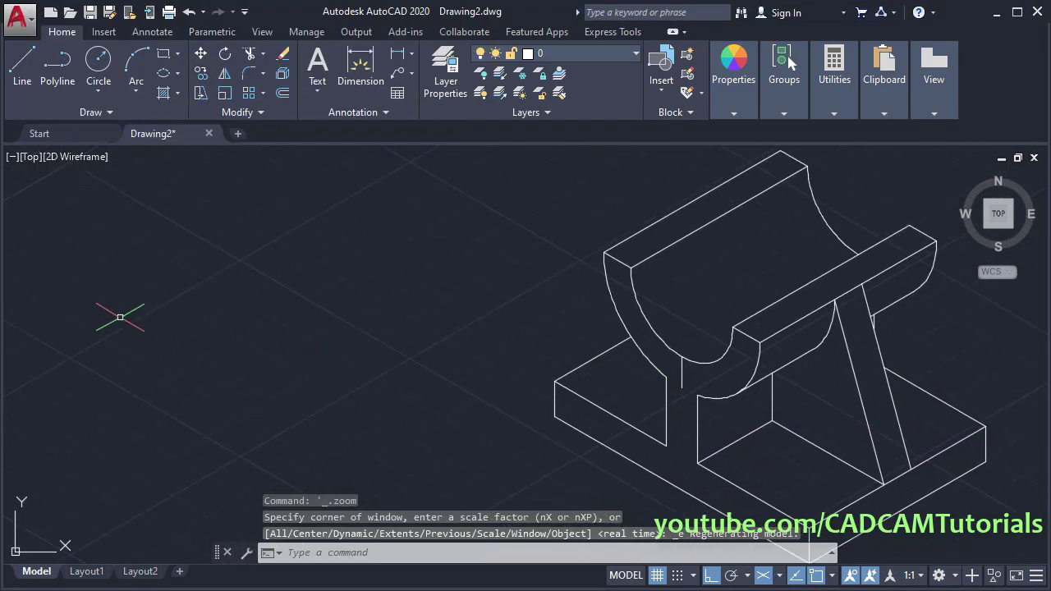
# Check the dimensioned reference PDF in Adobe Reader and create two layers named Center and Dim in the AutoCAD drawing
pyautogui.hotkey('alt', 'Tab')
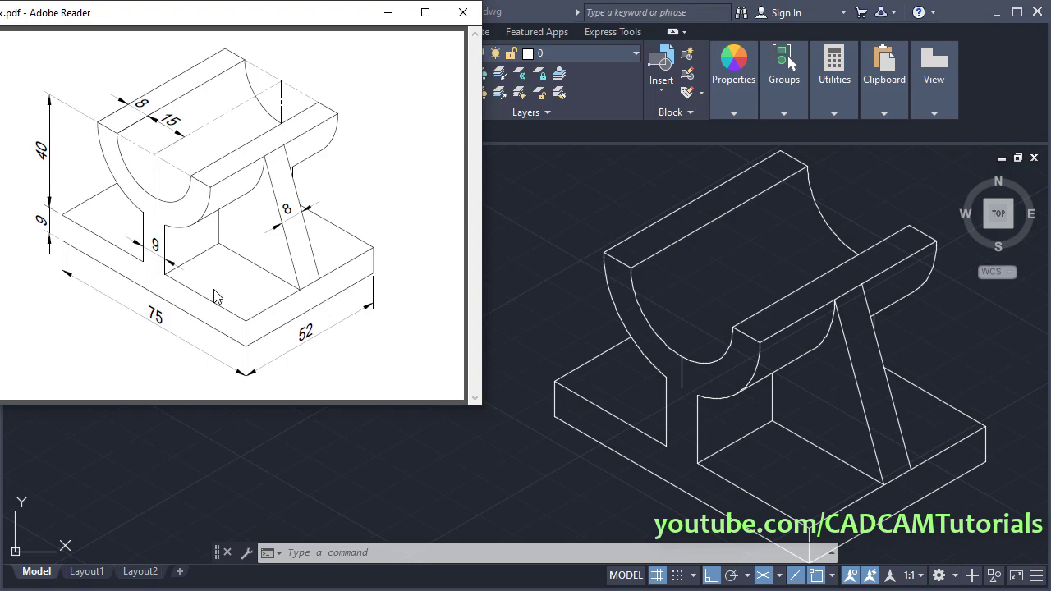
pyautogui.hotkey('alt', 'Tab')
pyautogui.moveTo(708, 325); pyautogui.dragTo(429, 324, button='middle')
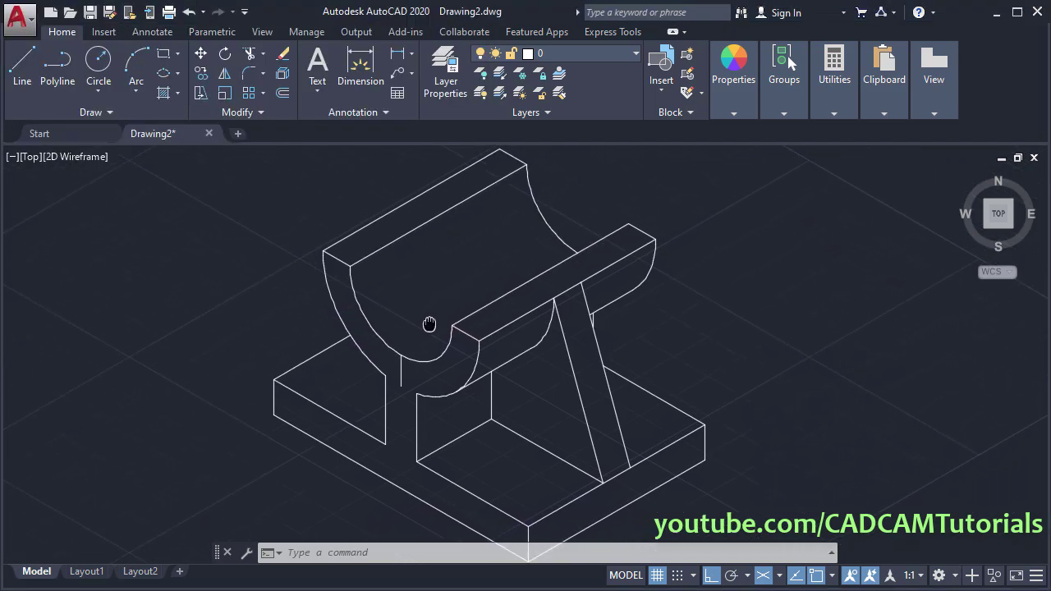
pyautogui.click(444, 92)
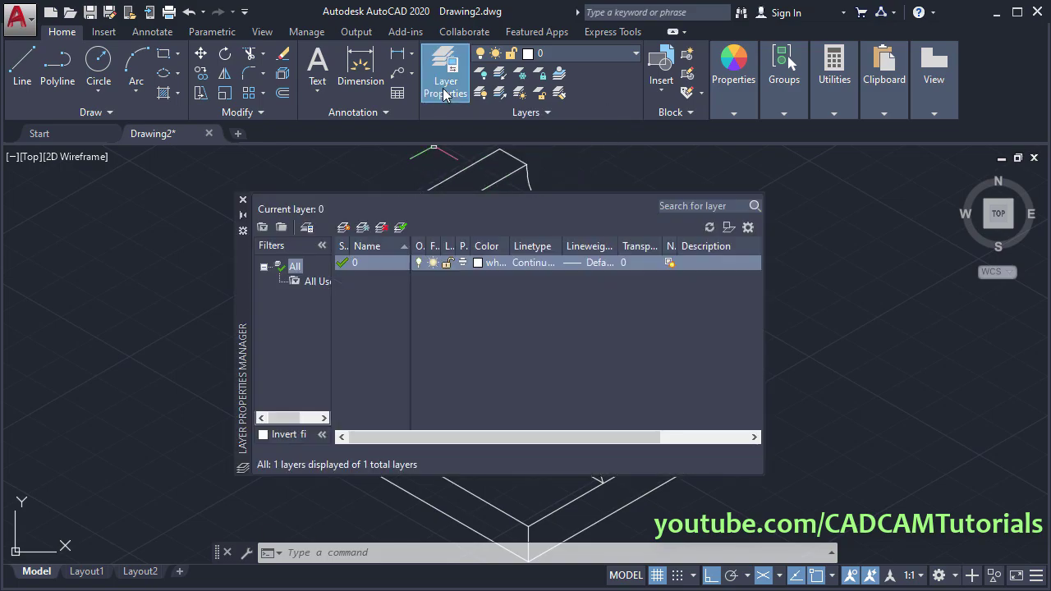
pyautogui.click(344, 228)
pyautogui.write('Center')
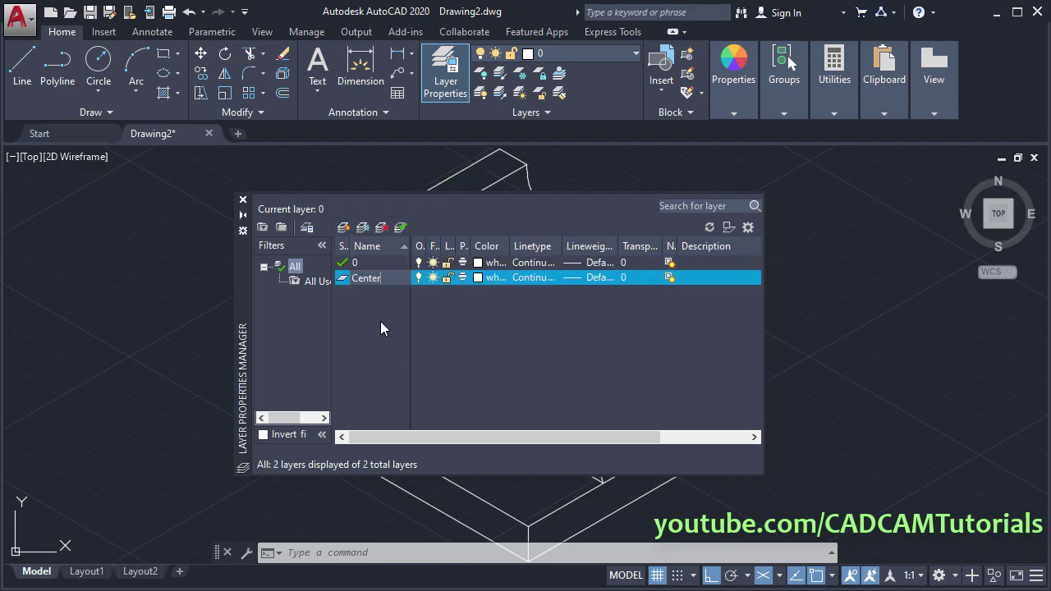
pyautogui.press('Return')
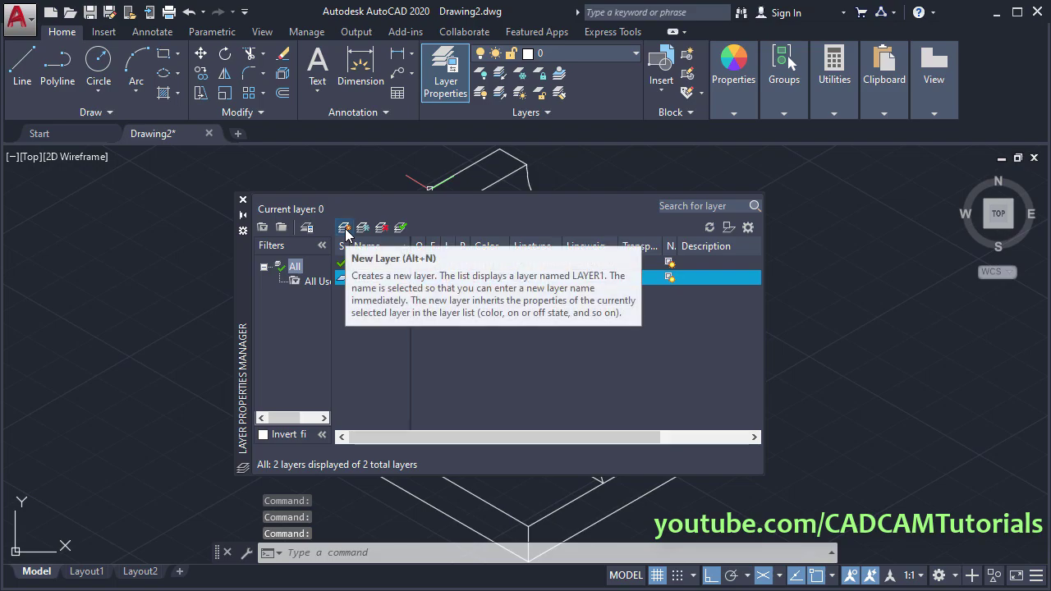
pyautogui.click(344, 229)
pyautogui.write('D')
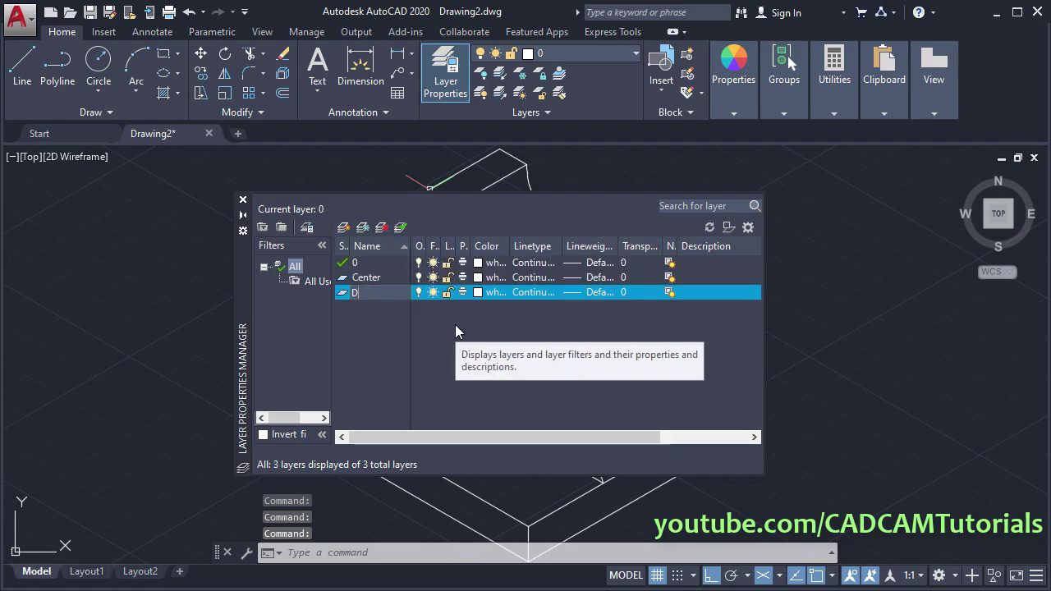
pyautogui.write('im')
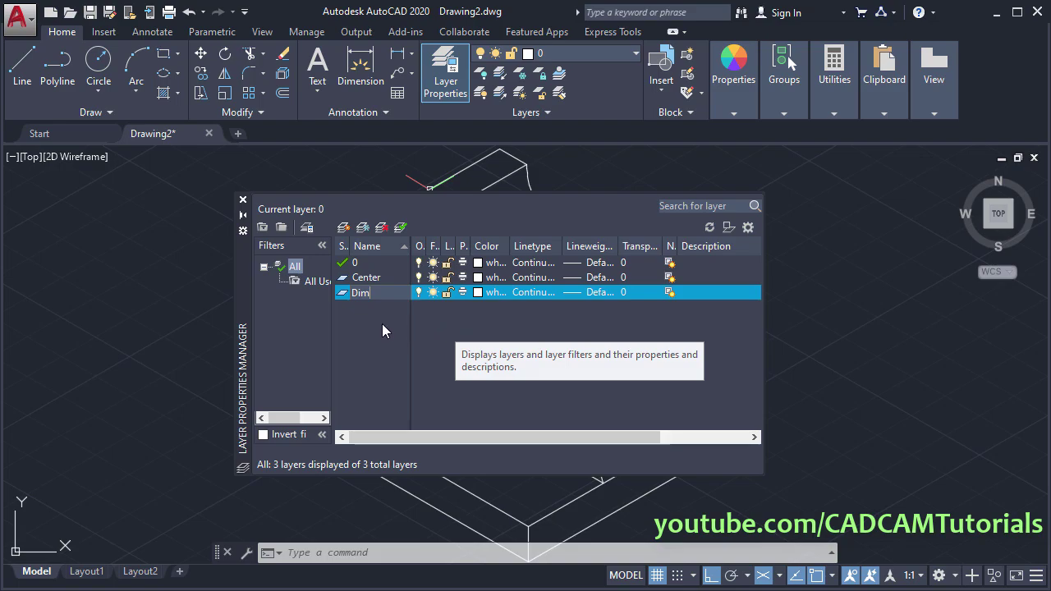
pyautogui.press('Return')
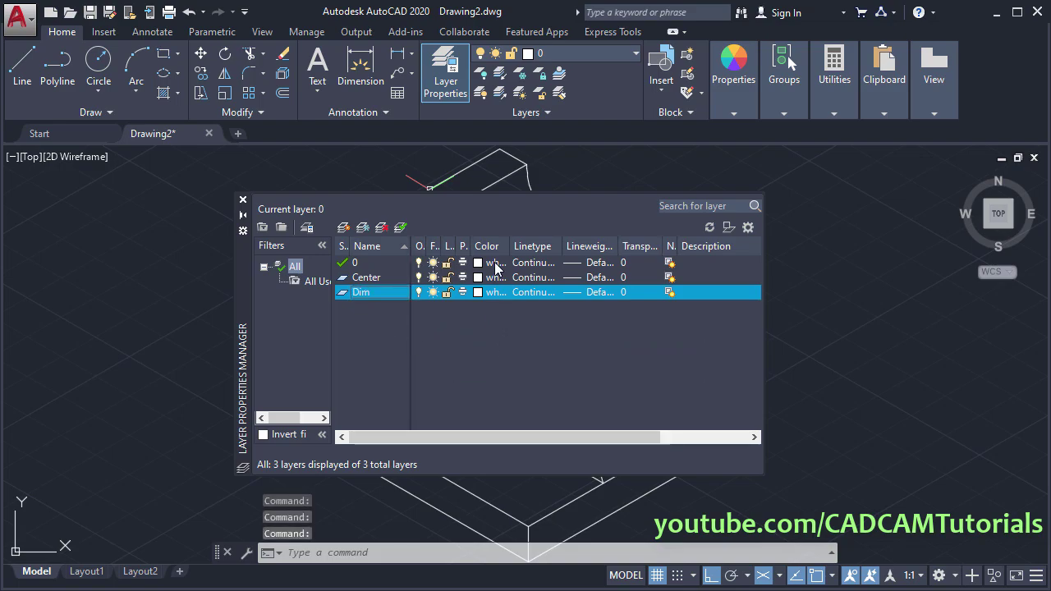
# Set the layer colours to index 82 for layer 0, 80 for Center and 51 for Dim
pyautogui.click(477, 262)
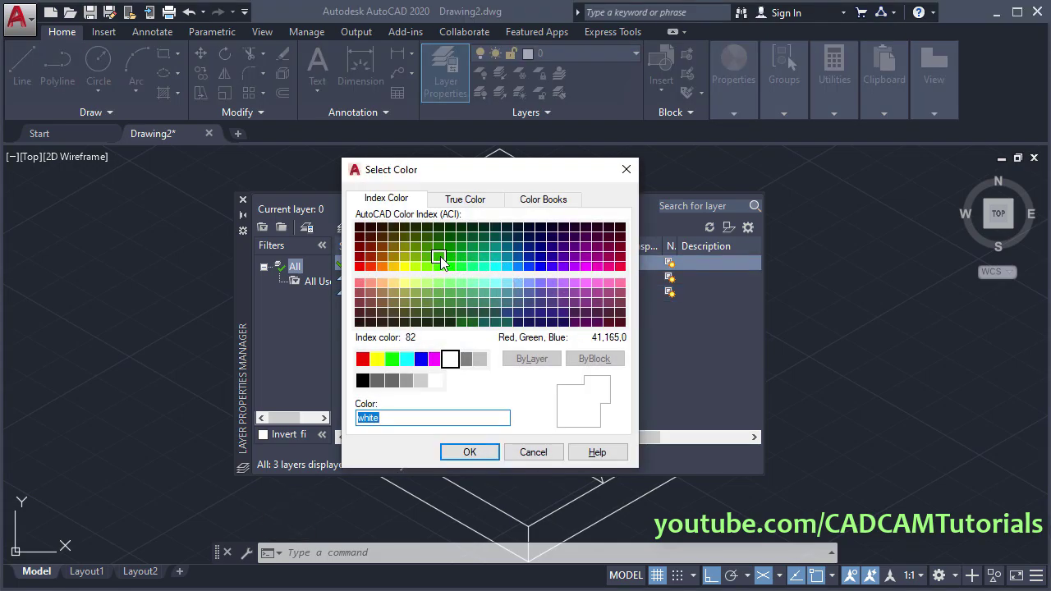
pyautogui.click(440, 256)
pyautogui.click(471, 452)
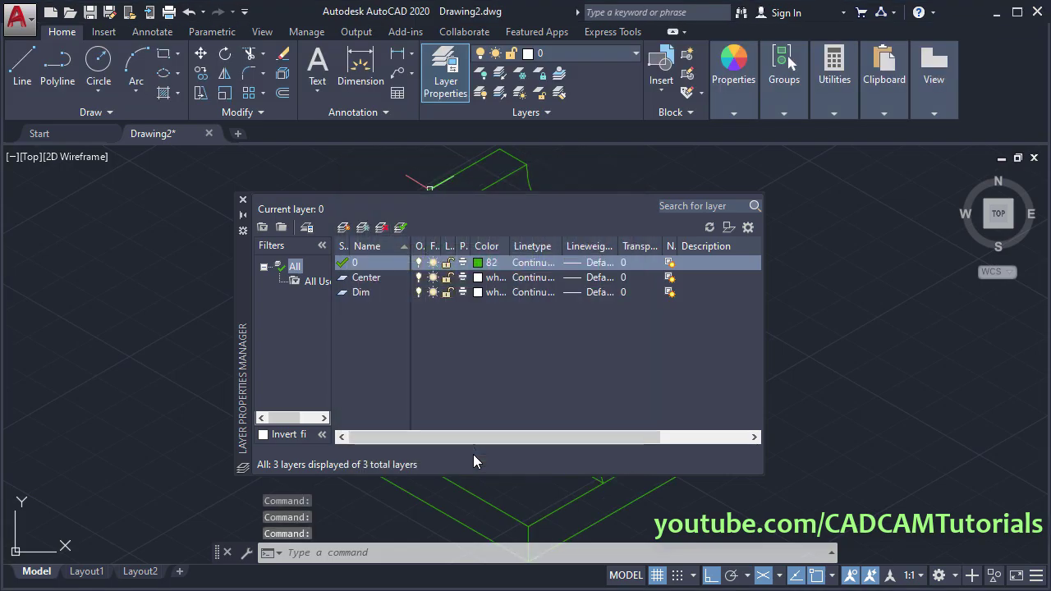
pyautogui.click(477, 277)
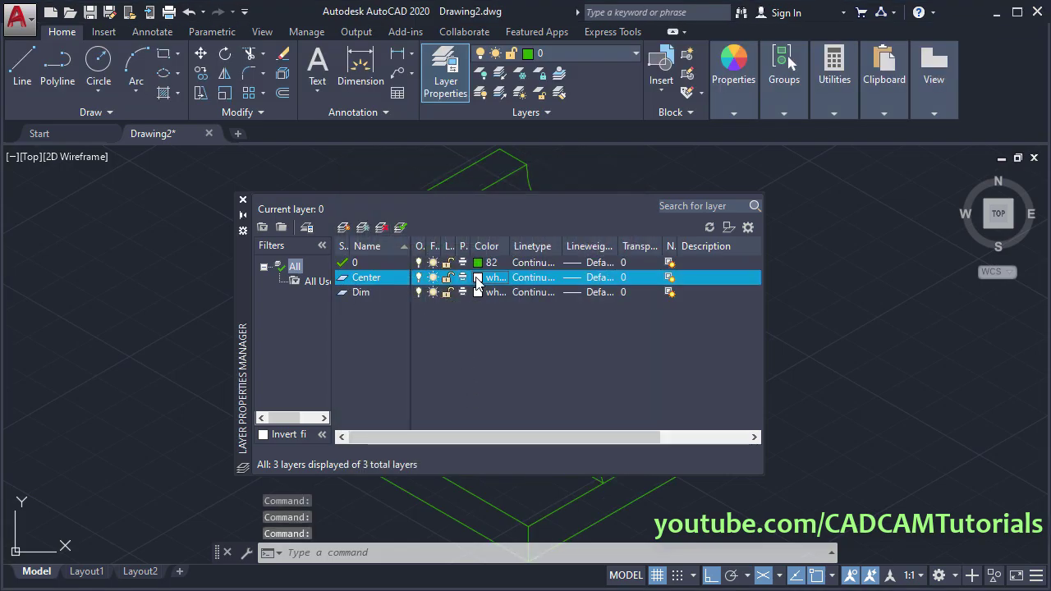
pyautogui.click(438, 266)
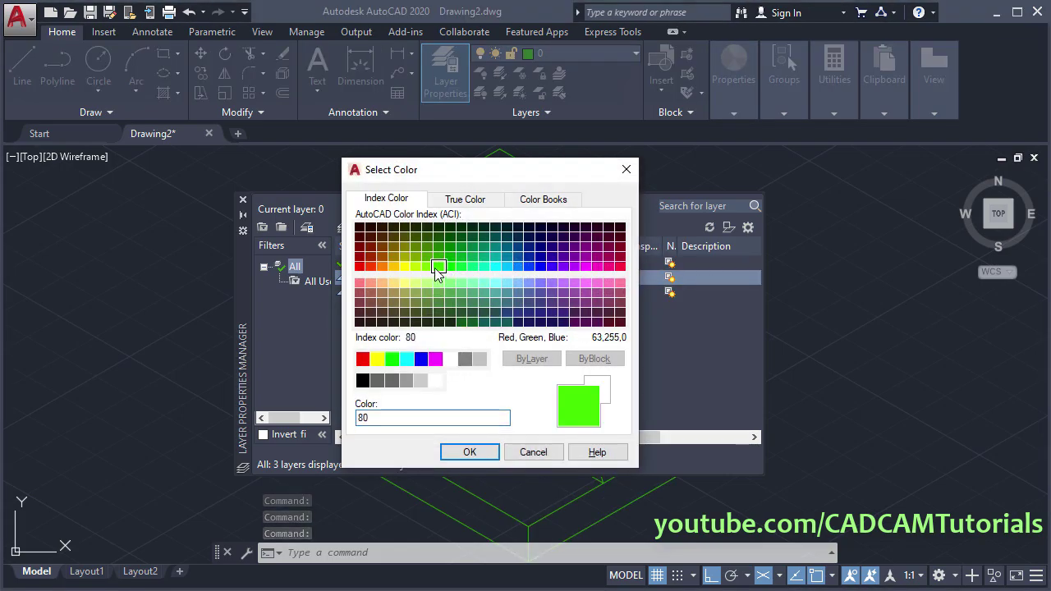
pyautogui.click(470, 453)
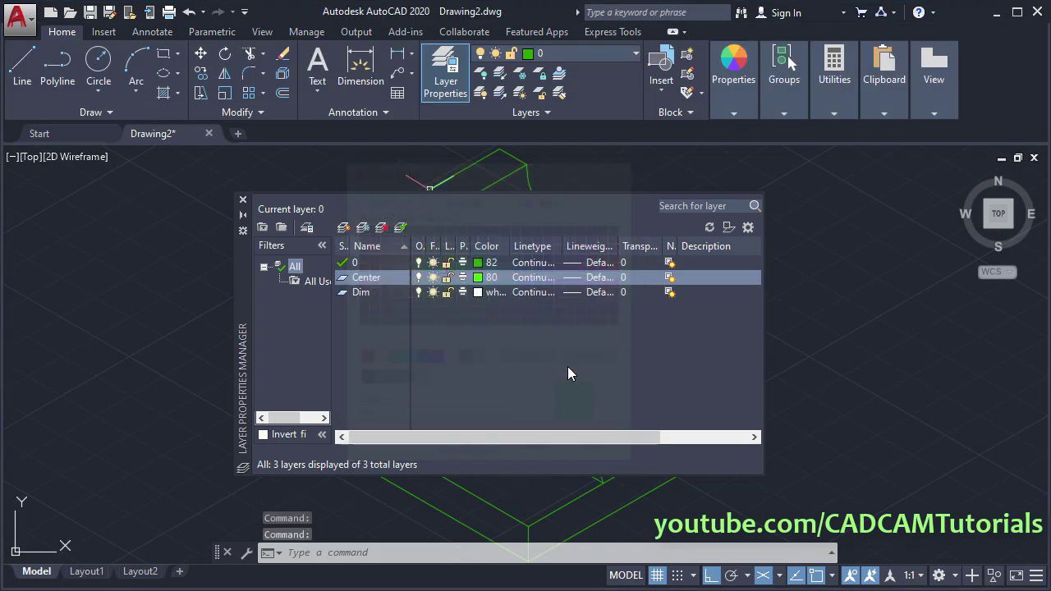
pyautogui.click(477, 292)
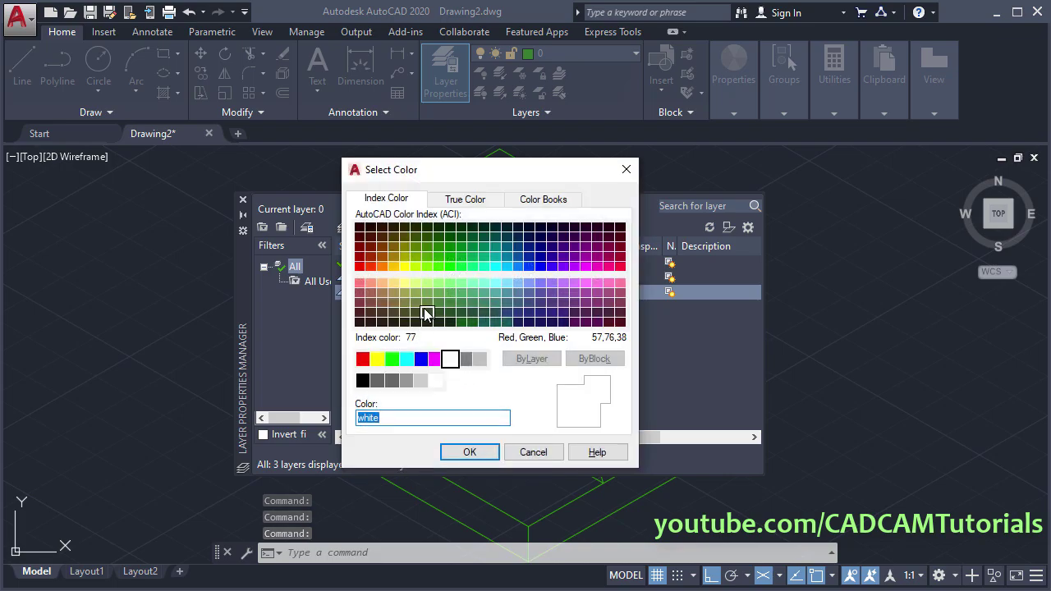
pyautogui.click(402, 283)
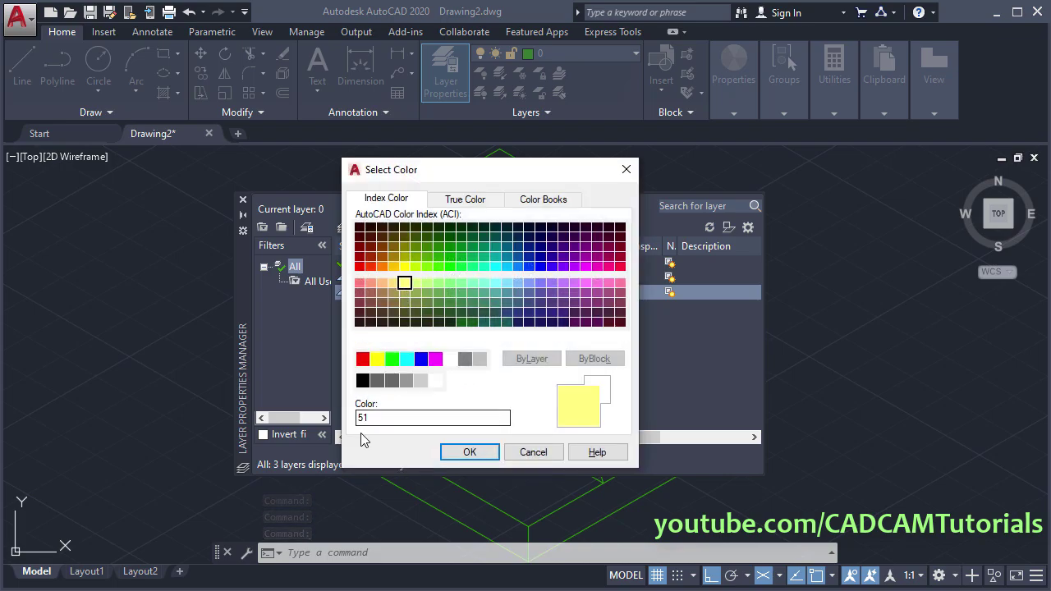
pyautogui.click(469, 453)
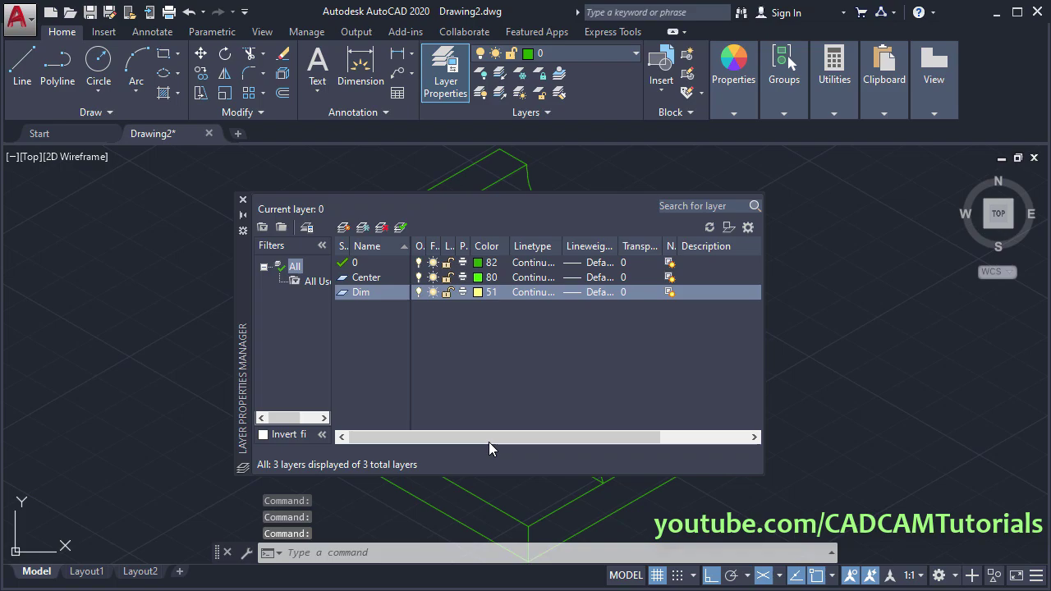
# Load the CENTER linetype from acadiso.lin for the Center layer and make that layer current
pyautogui.click(526, 279)
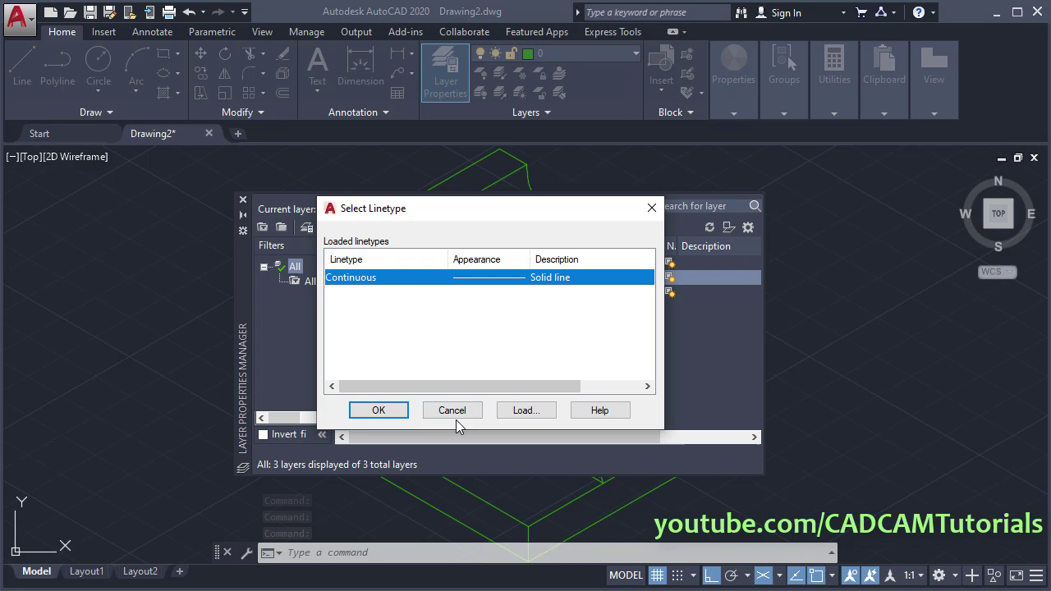
pyautogui.click(530, 411)
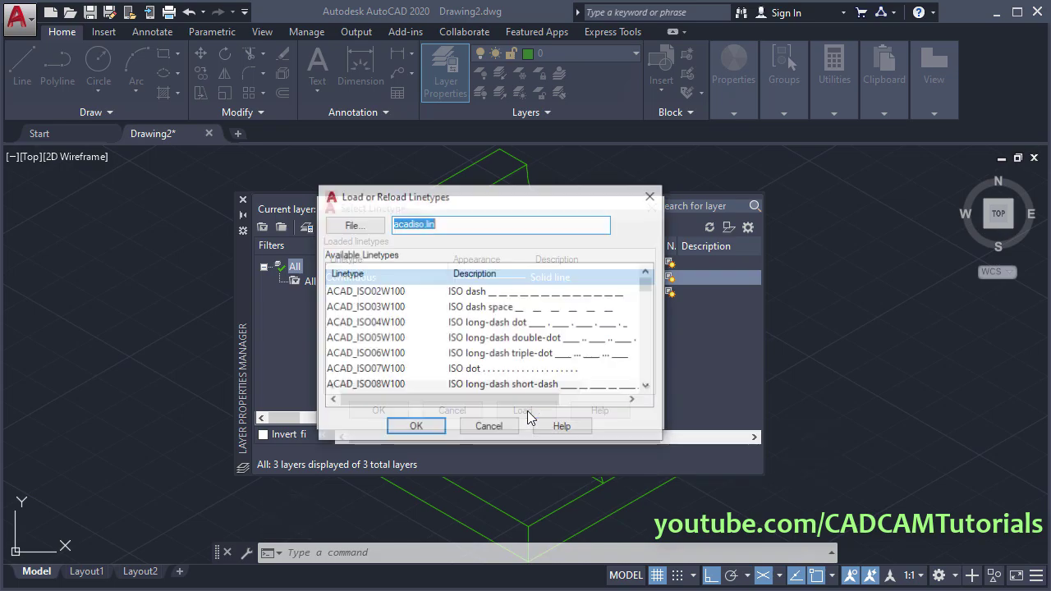
pyautogui.click(369, 338)
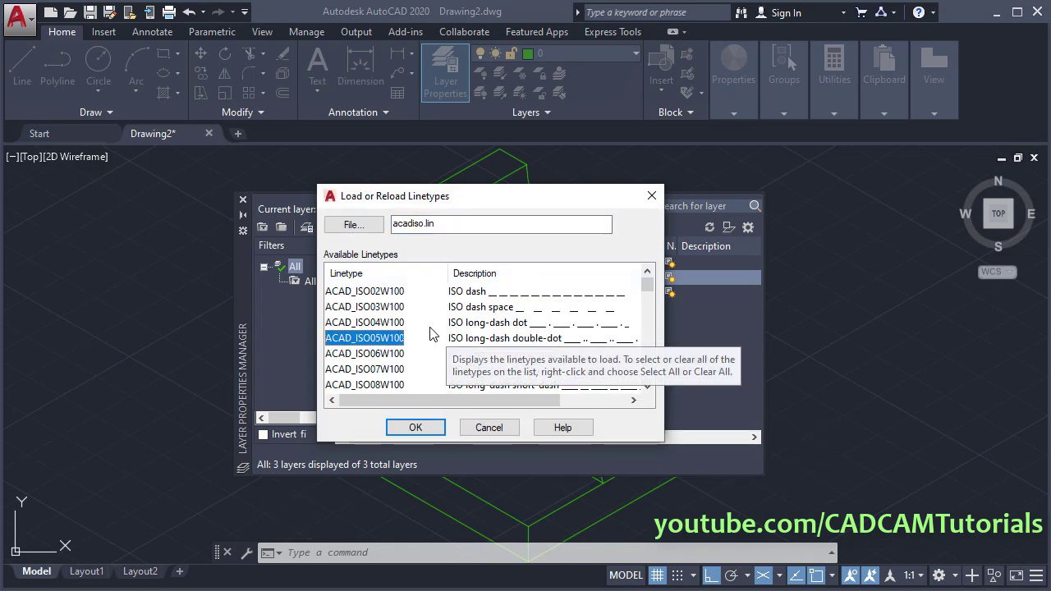
pyautogui.press('c')
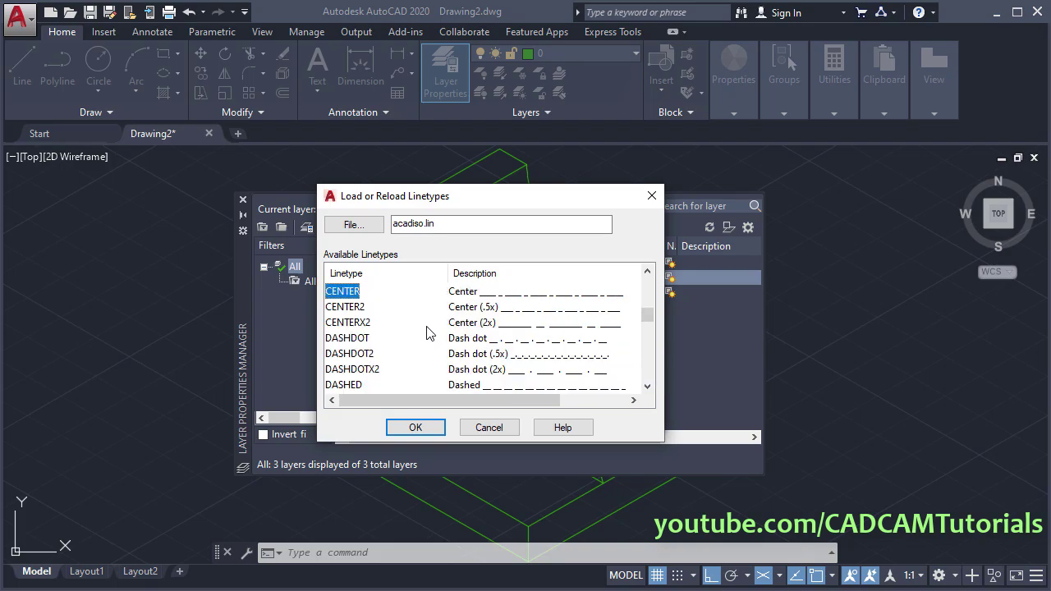
pyautogui.click(416, 428)
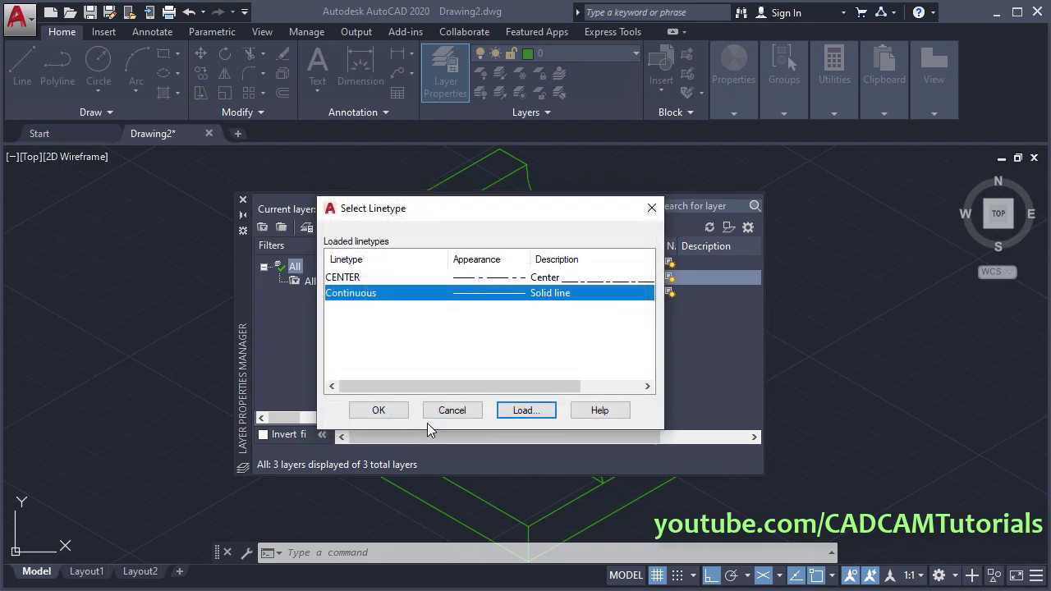
pyautogui.click(356, 279)
pyautogui.click(379, 410)
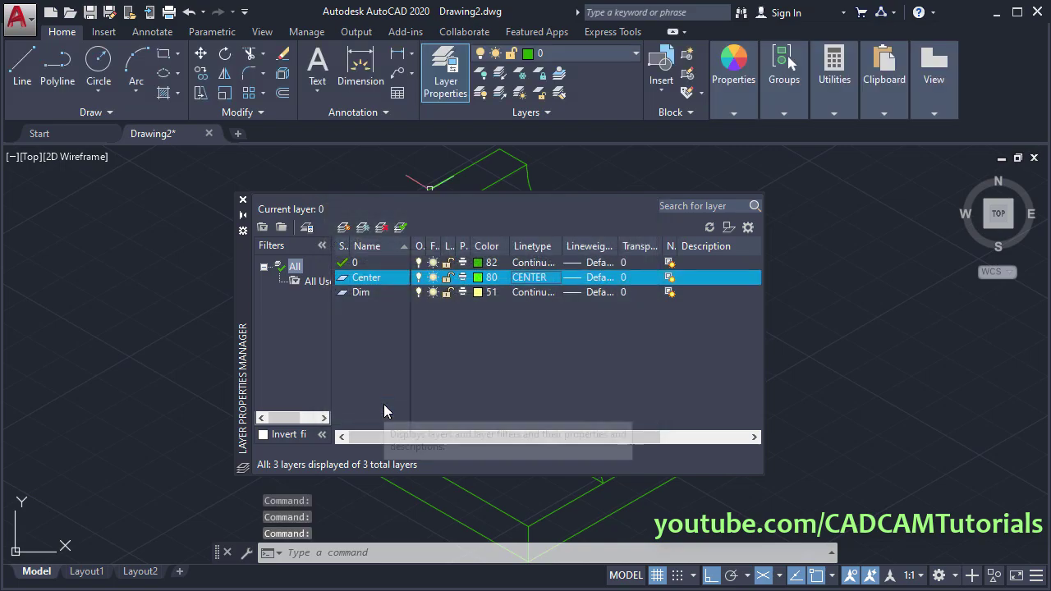
pyautogui.doubleClick(343, 283)
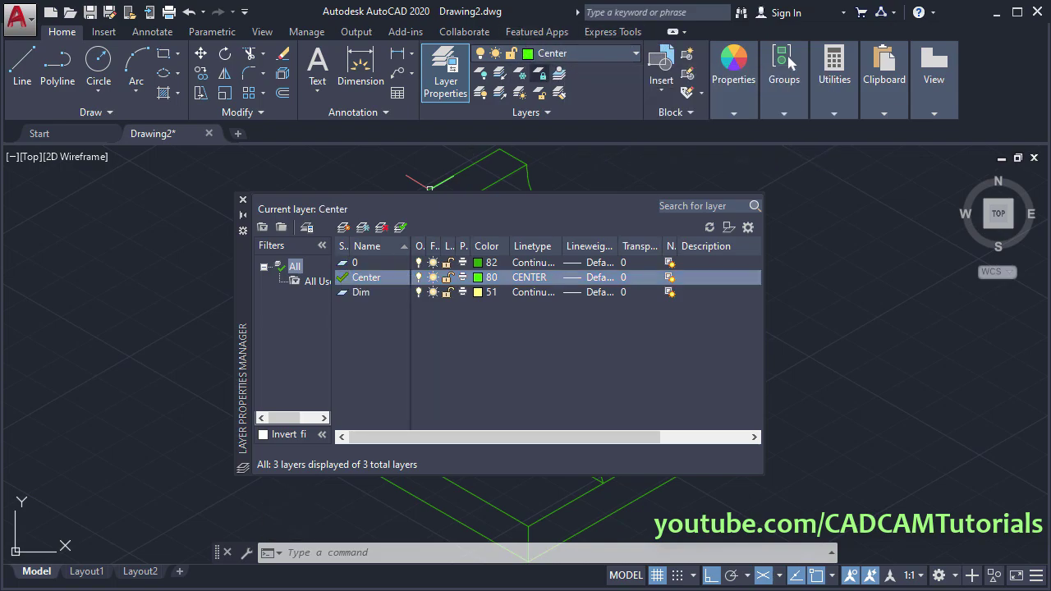
pyautogui.click(243, 200)
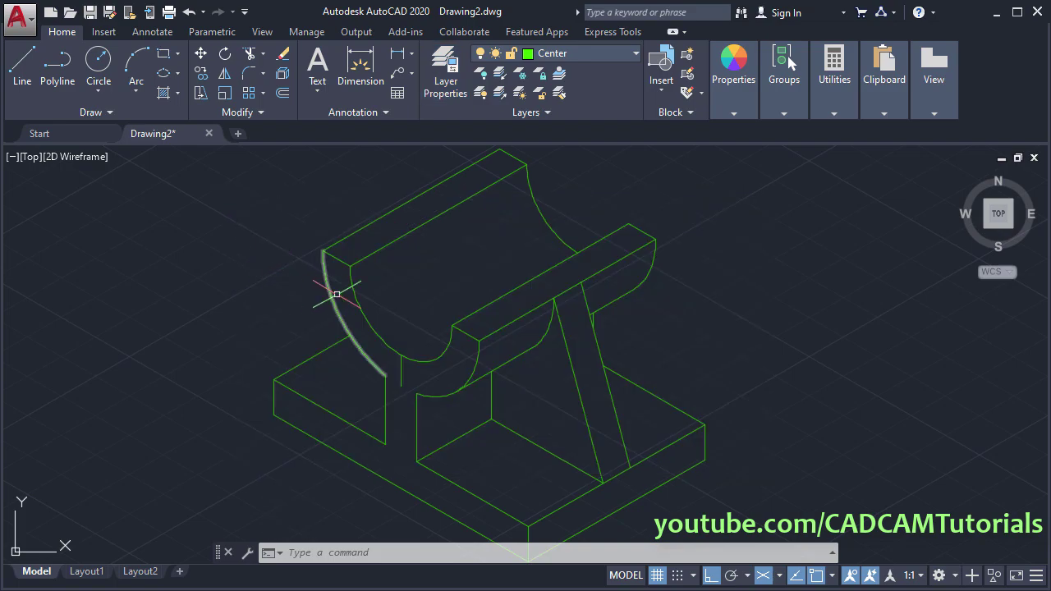
# Draw a centre line joining the two upper endpoints of the front face's inner arc
pyautogui.moveTo(414, 284); pyautogui.dragTo(436, 278, button='middle')
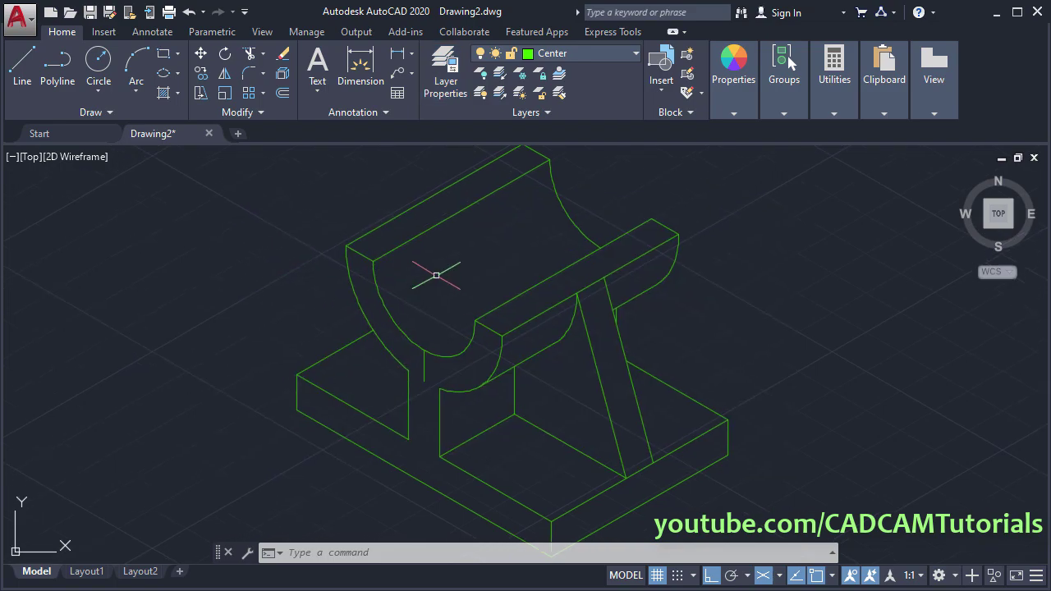
pyautogui.press('Return')
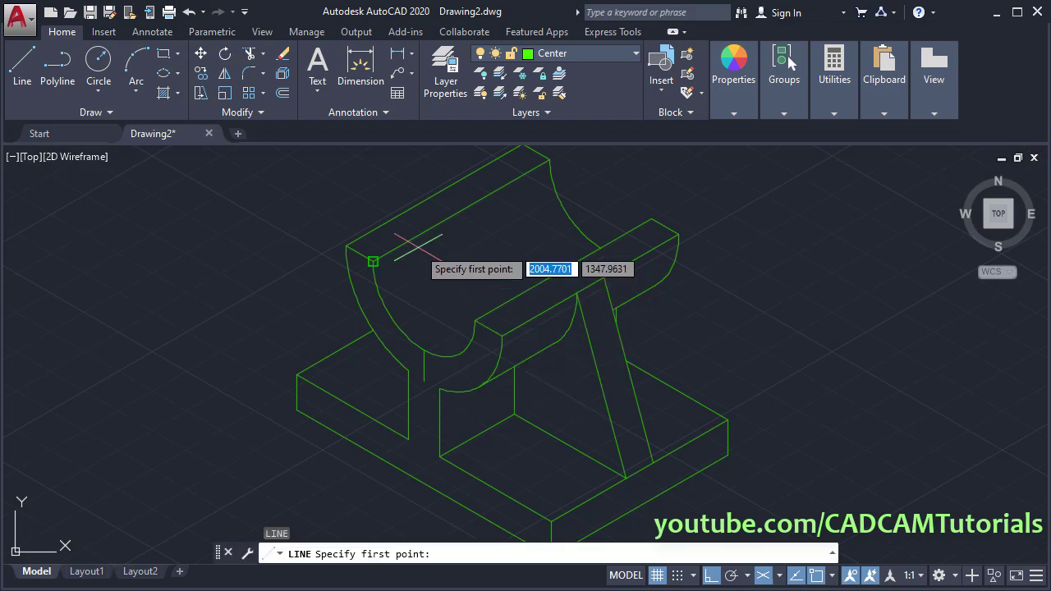
pyautogui.scroll(2, 416, 280)
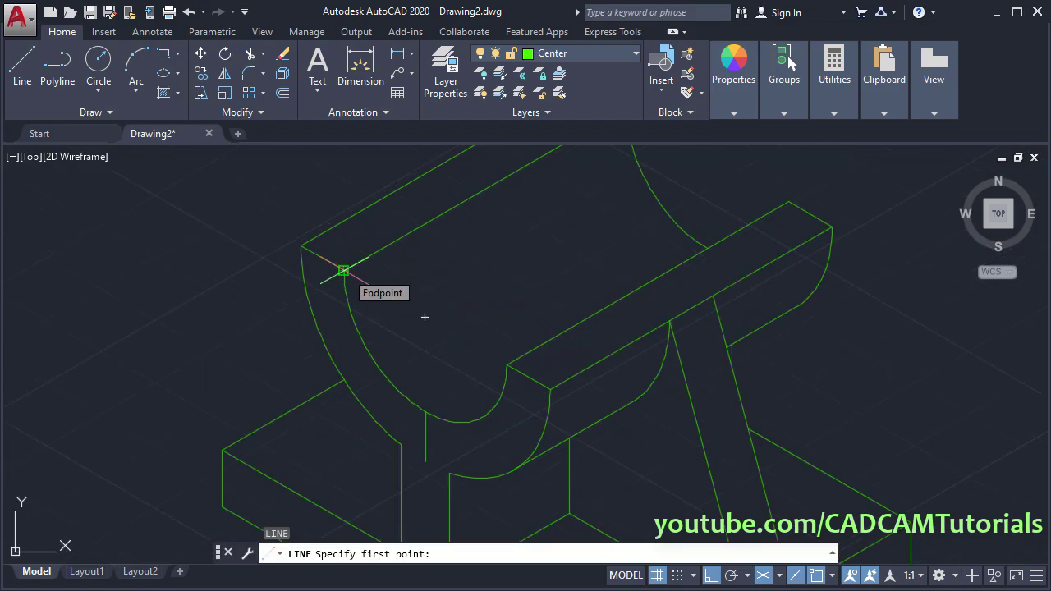
pyautogui.click(344, 269)
pyautogui.click(507, 363)
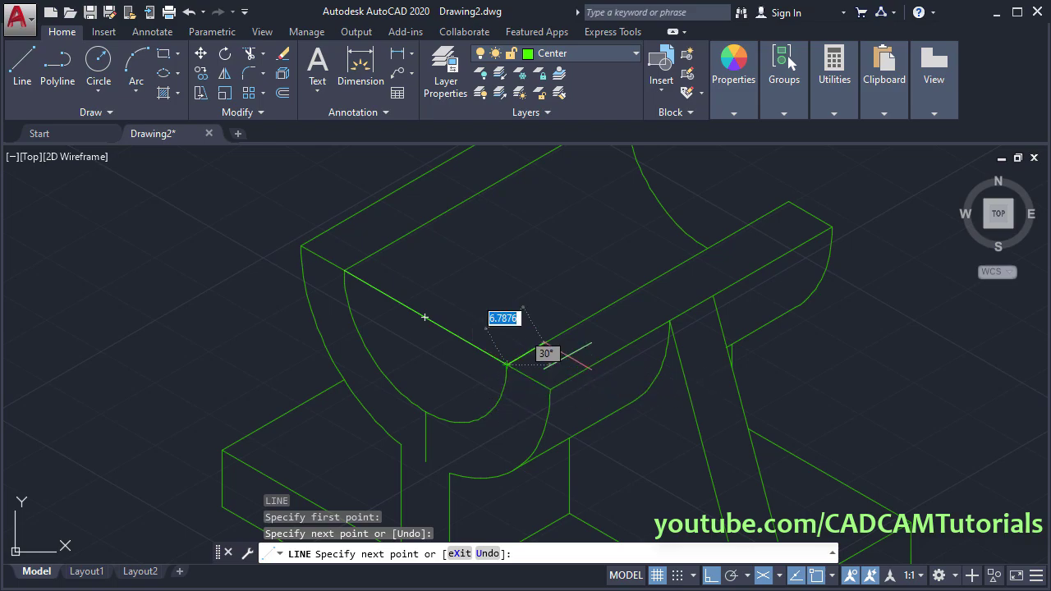
pyautogui.press('Return')
# Move the short vertical line below the front inner arc from layer 0 to the Center layer
pyautogui.moveTo(514, 288); pyautogui.dragTo(624, 195, button='middle')
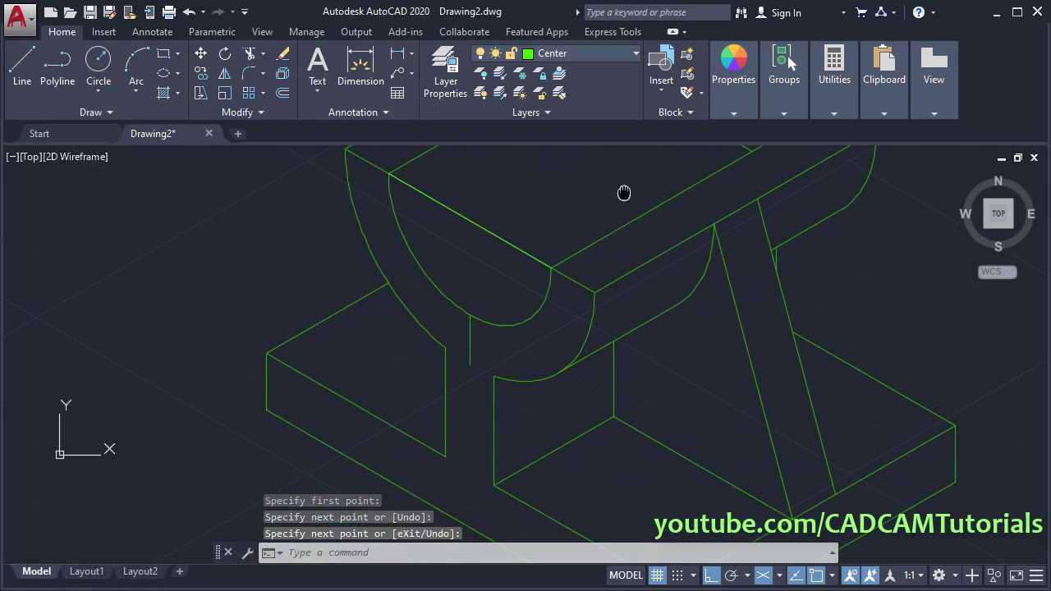
pyautogui.scroll(-2, 575, 345)
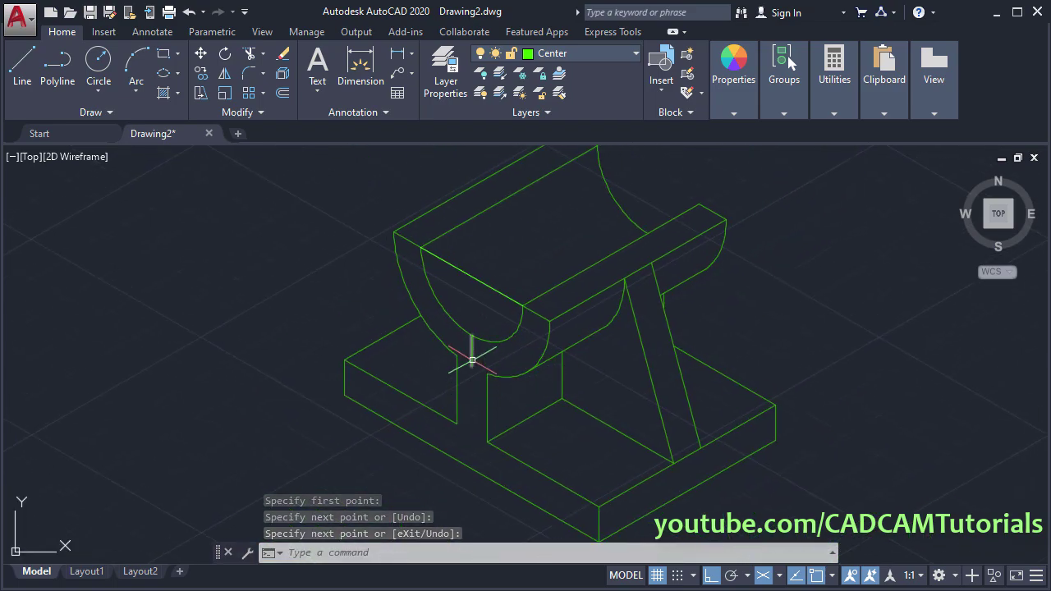
pyautogui.click(472, 359)
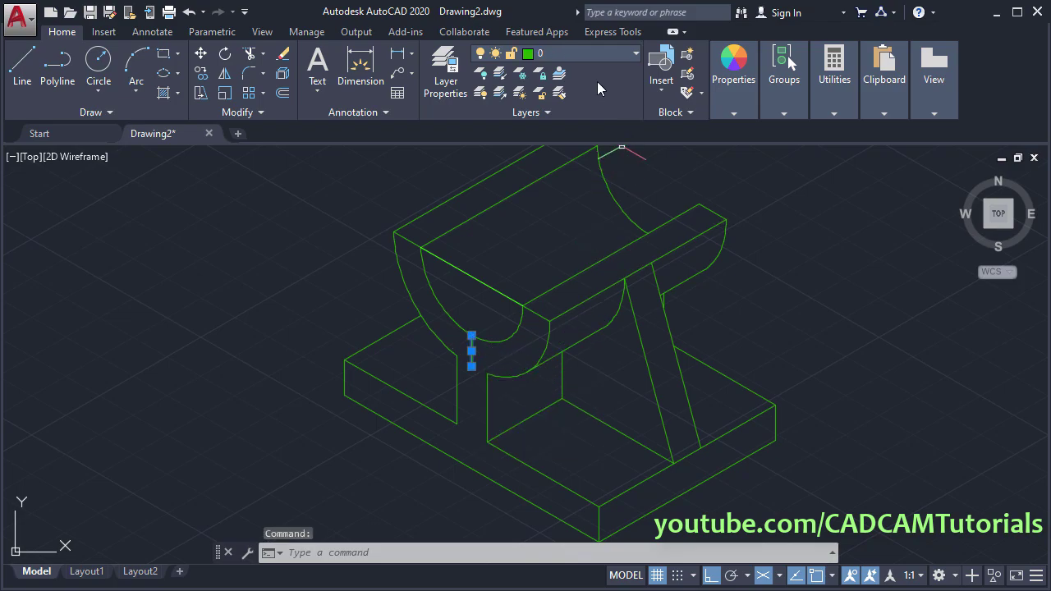
pyautogui.click(570, 51)
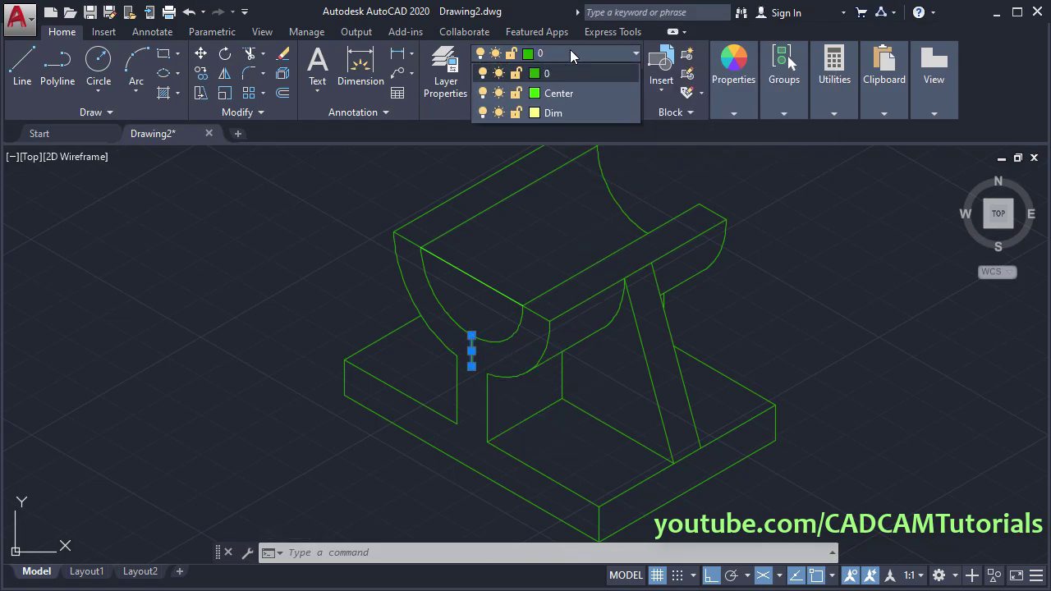
pyautogui.click(566, 94)
# Stretch the vertical centre line up to the front arc's horizontal centre line and down to the base's lower front edge
pyautogui.scroll(2, 434, 404)
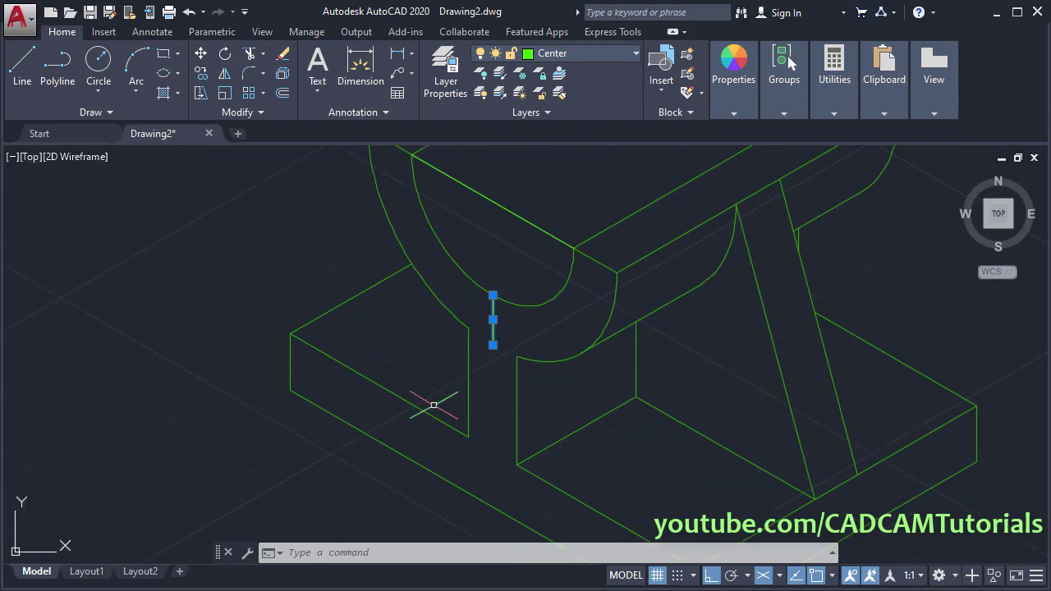
pyautogui.click(493, 294)
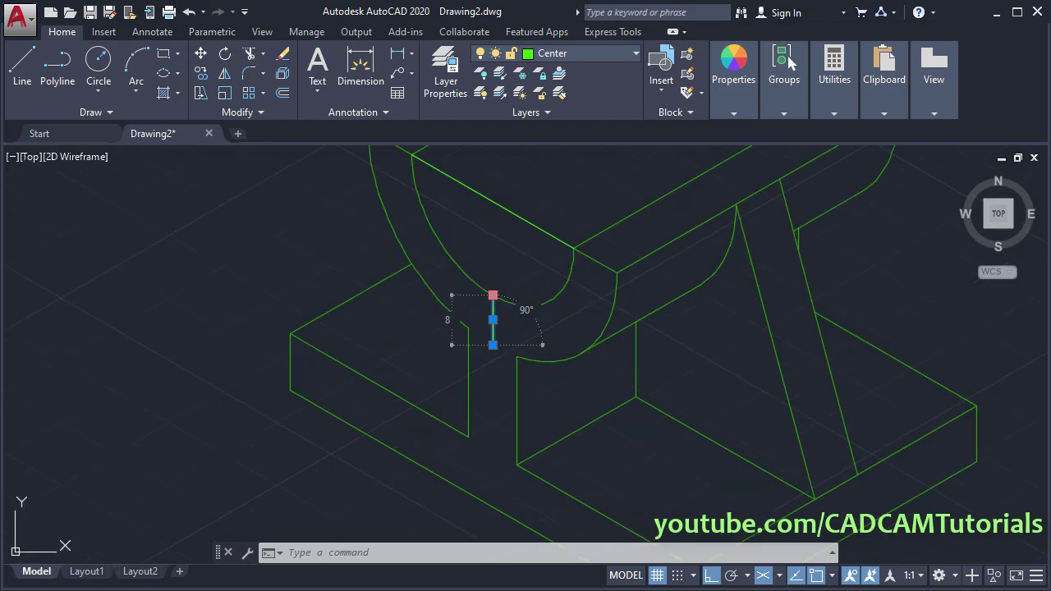
pyautogui.click(493, 200)
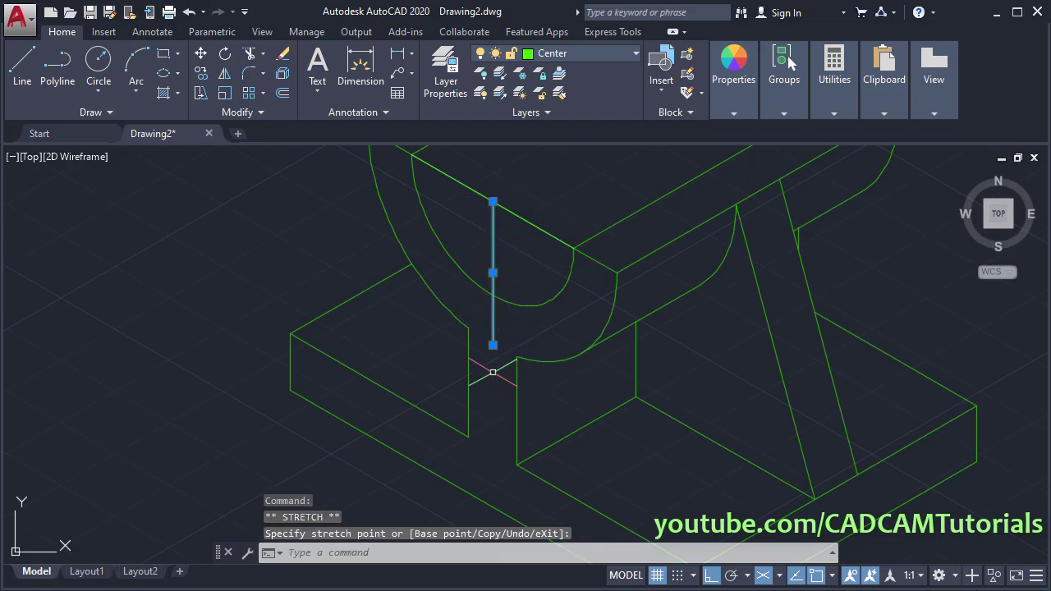
pyautogui.moveTo(548, 400); pyautogui.dragTo(584, 307, button='middle')
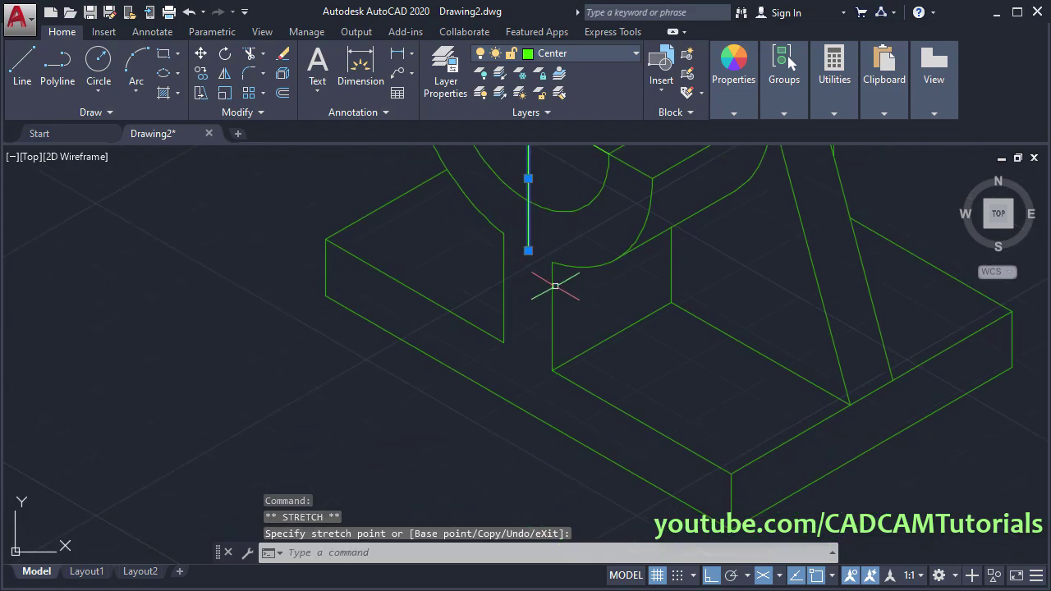
pyautogui.click(528, 250)
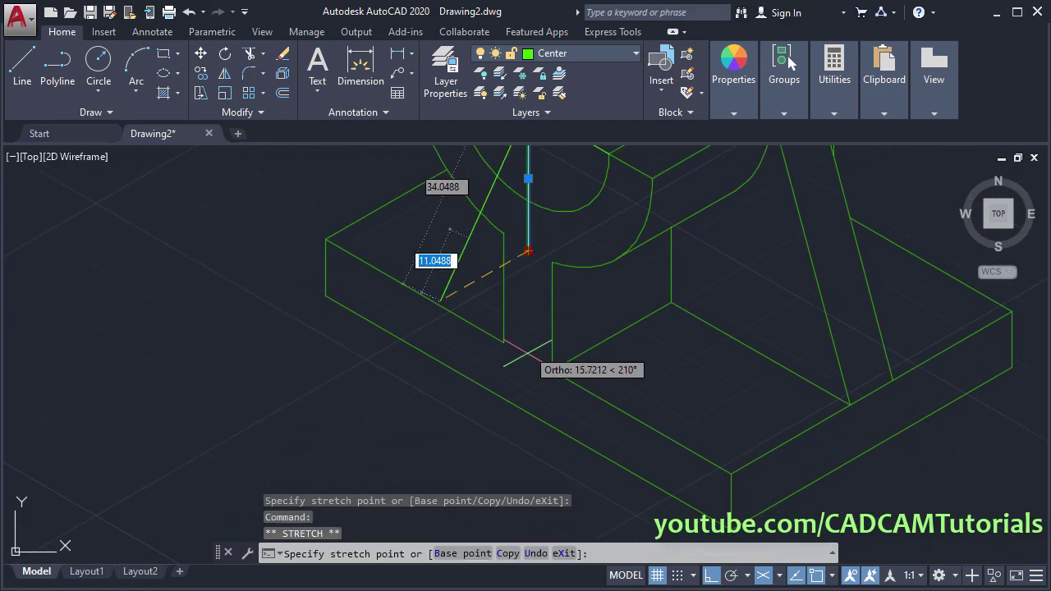
pyautogui.click(529, 413)
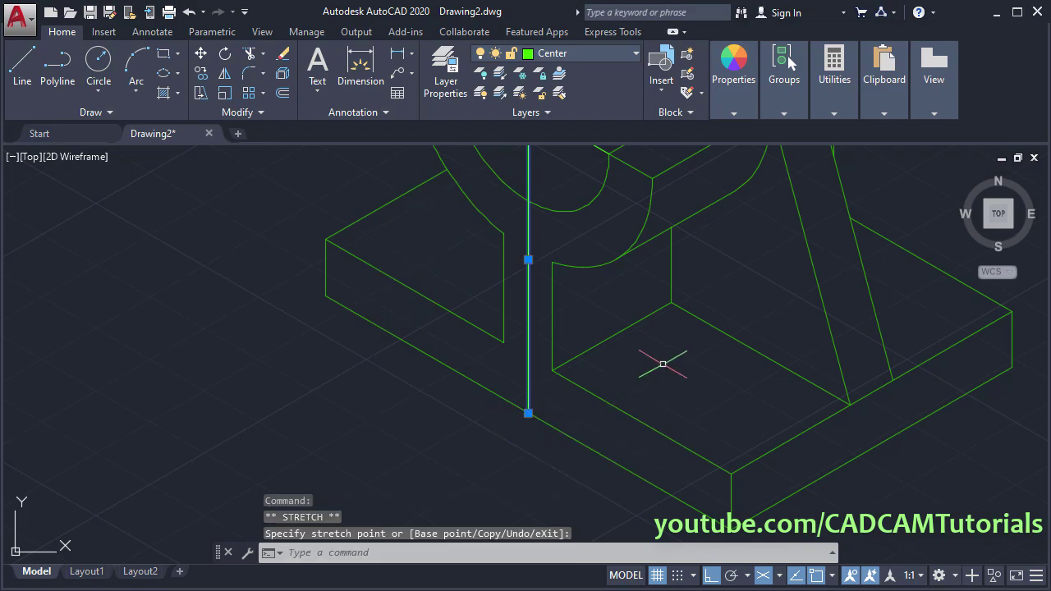
pyautogui.scroll(-4, 663, 364)
pyautogui.press('Escape')
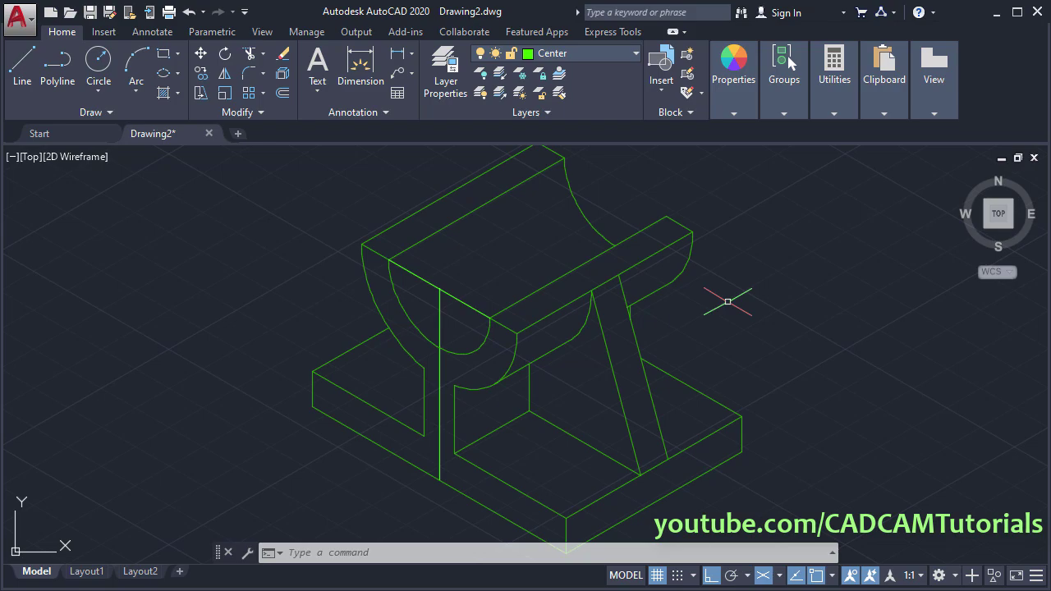
# Set the global linetype scale factor to .2 with LTSCALE
pyautogui.write('S')
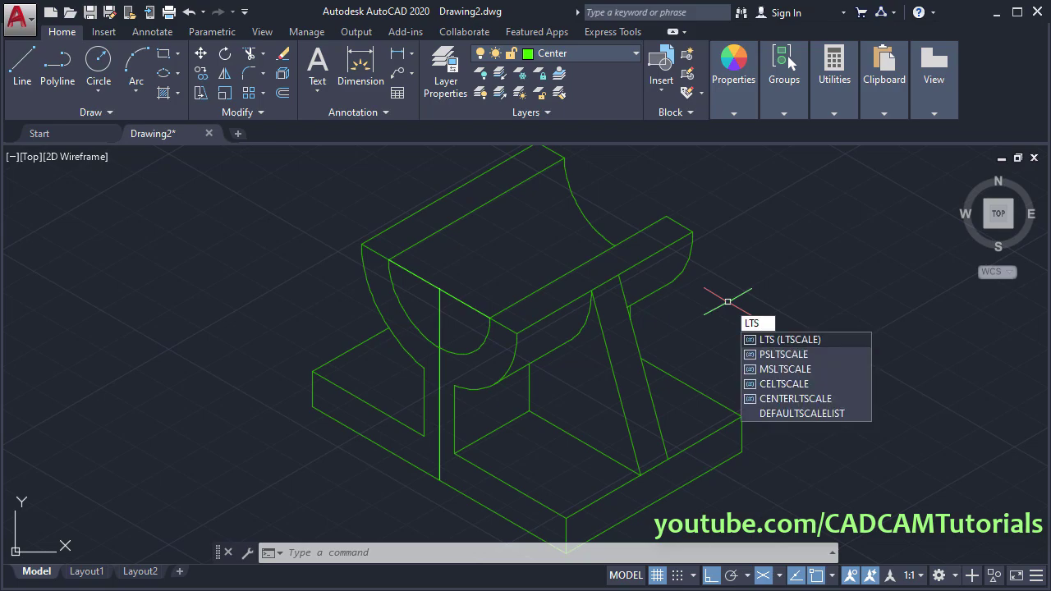
pyautogui.press('Return')
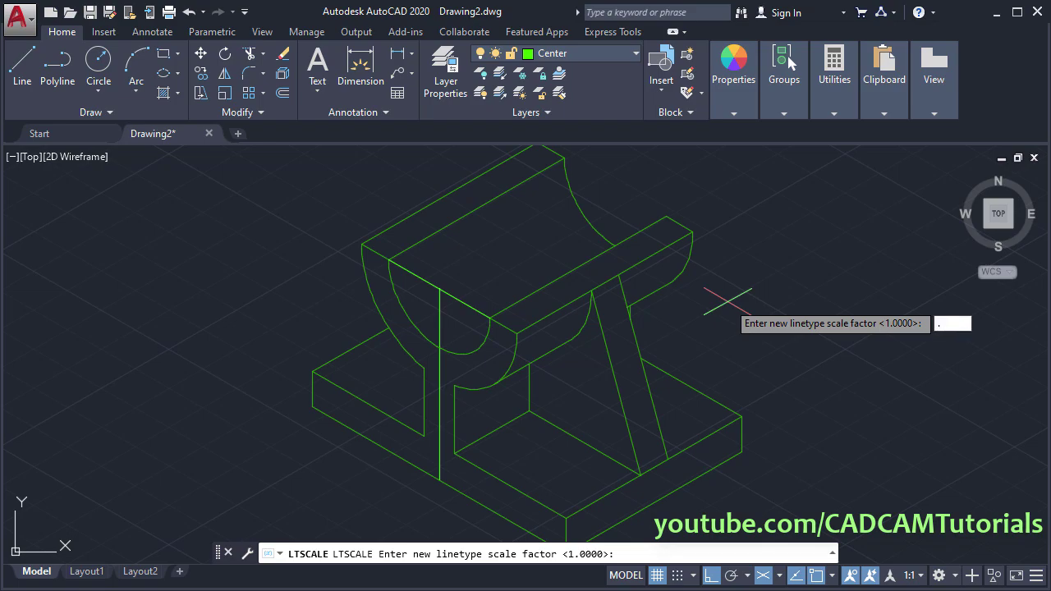
pyautogui.press('Return')
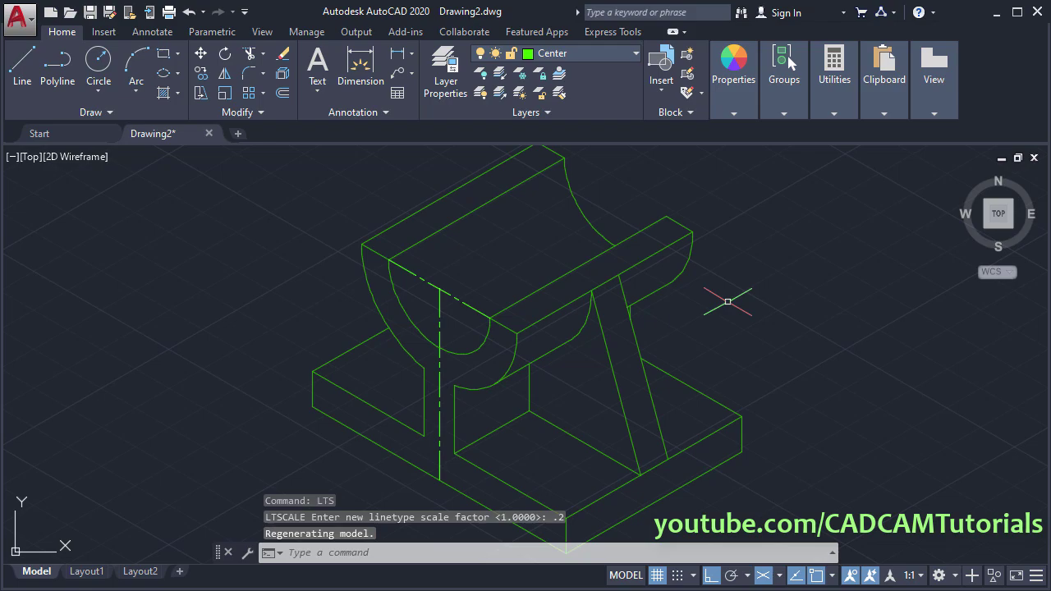
# Draw a 30-unit centre line across the rear trough opening, starting at the rear inner arc's upper endpoint
pyautogui.scroll(2, 444, 410)
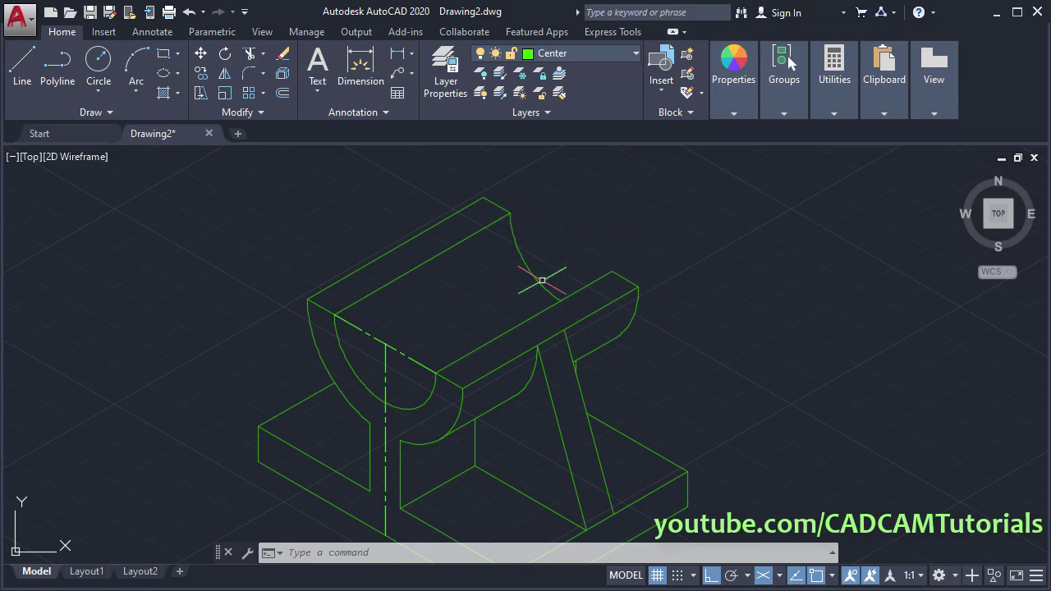
pyautogui.write('l')
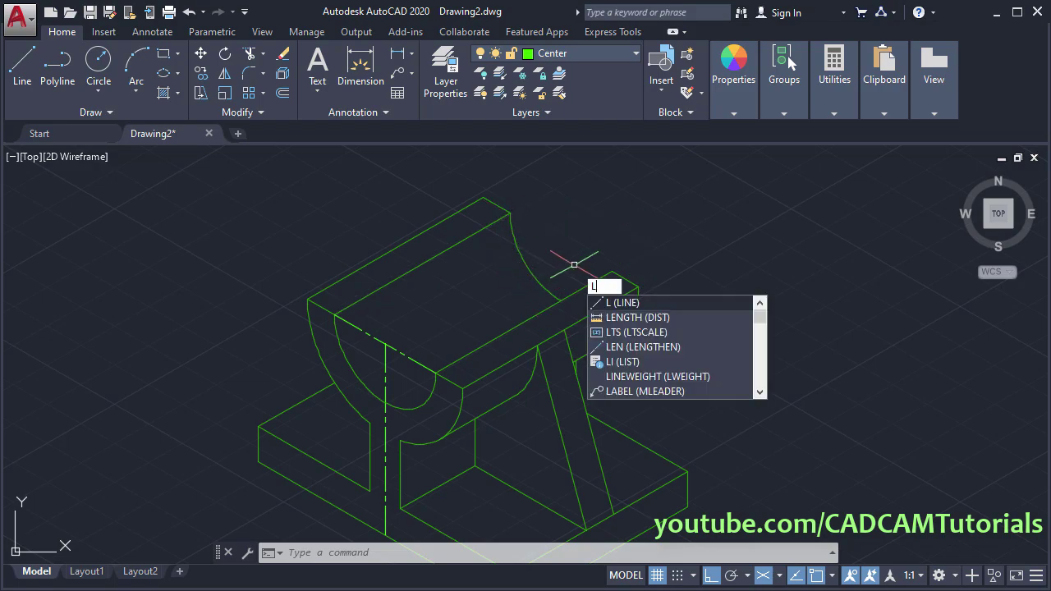
pyautogui.press('Return')
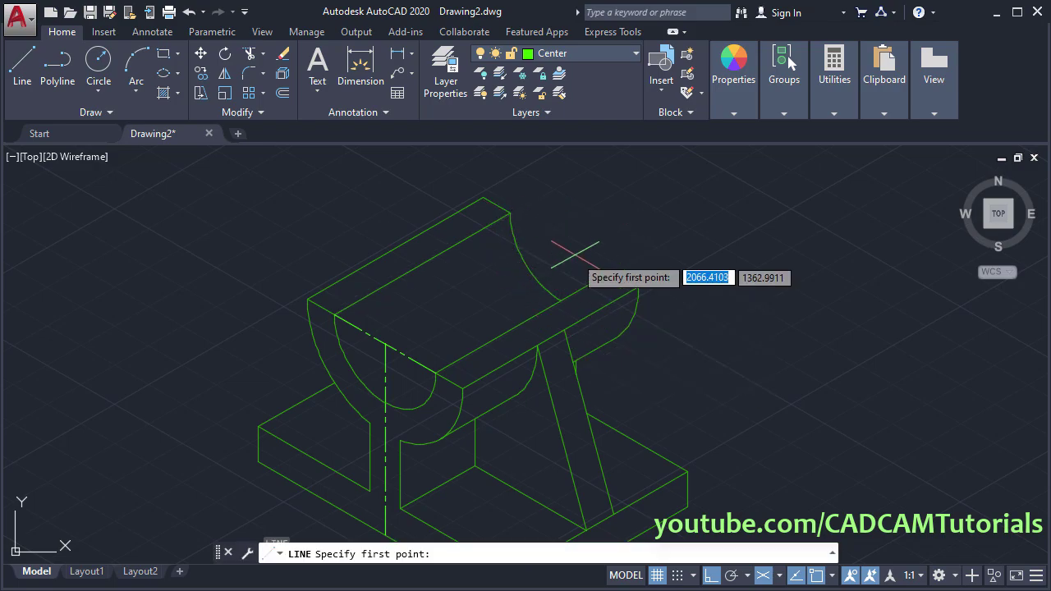
pyautogui.click(510, 213)
pyautogui.write('30')
pyautogui.press('Return')
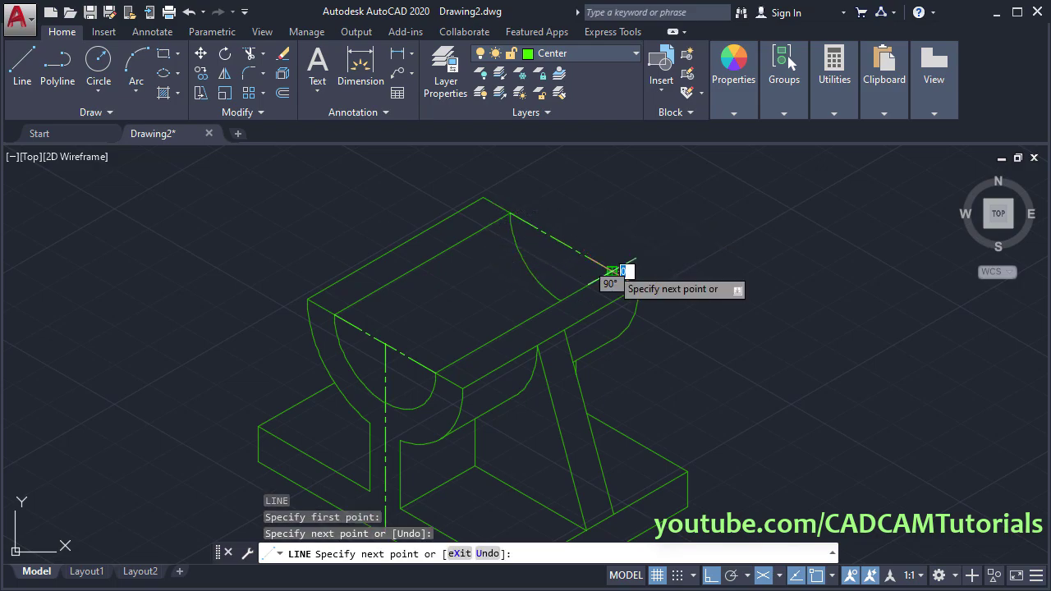
pyautogui.press('Return')
# Draw a vertical centre line from the rear centre line's midpoint down to the lower end of the rear arc
pyautogui.press('Return')
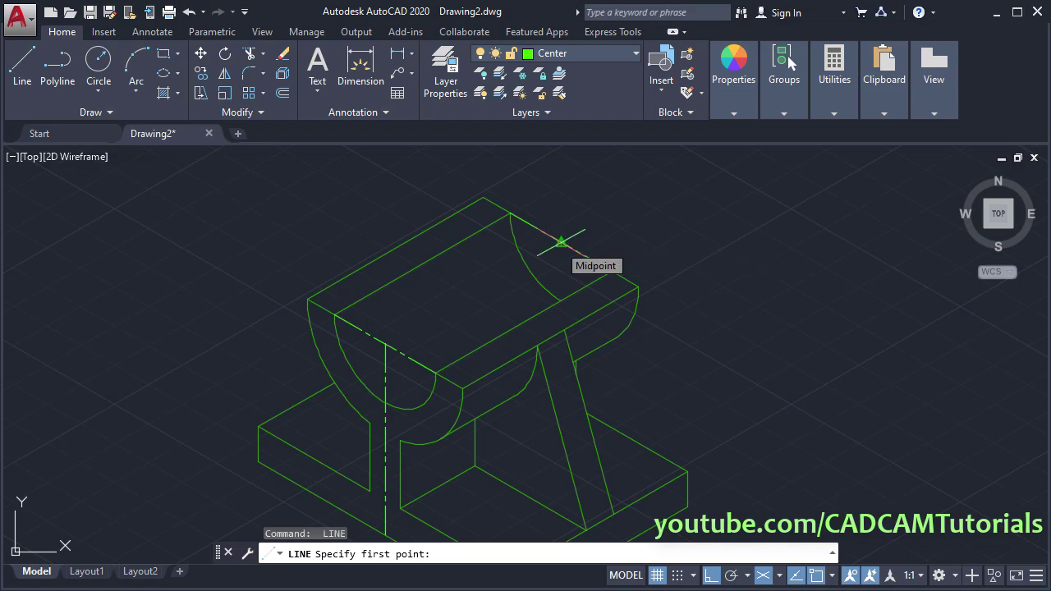
pyautogui.click(561, 243)
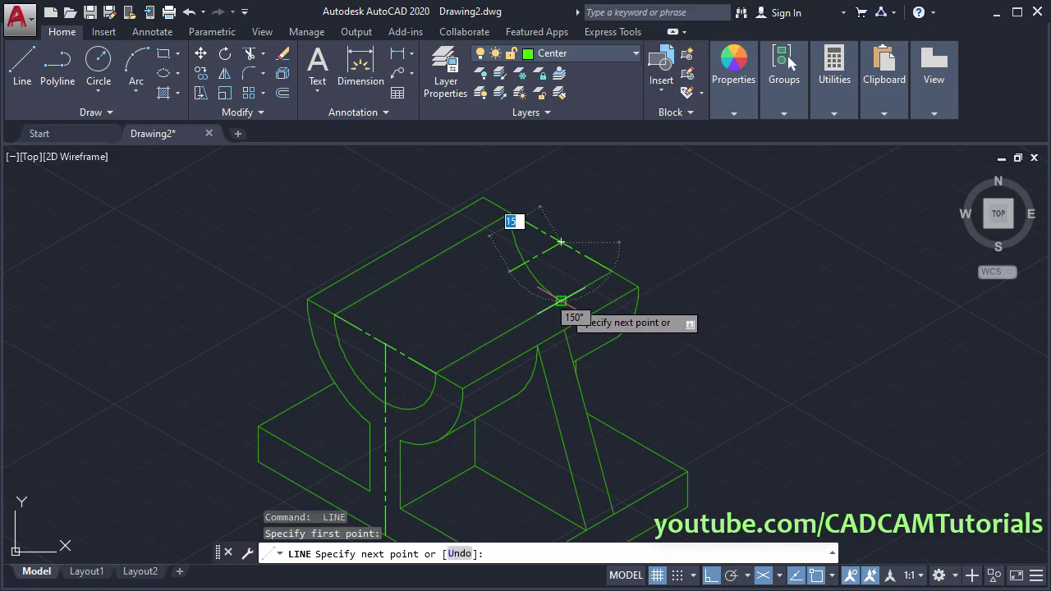
pyautogui.click(561, 301)
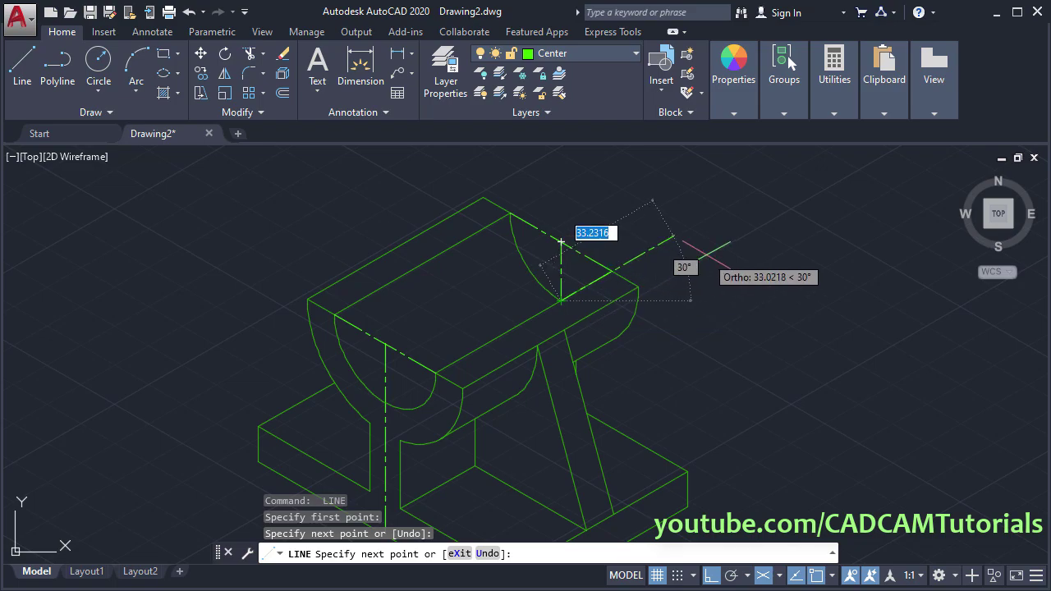
pyautogui.press('Return')
# Draw a centre line along the trough joining the midpoints of the front and rear centre lines
pyautogui.moveTo(455, 315); pyautogui.dragTo(465, 366, button='middle')
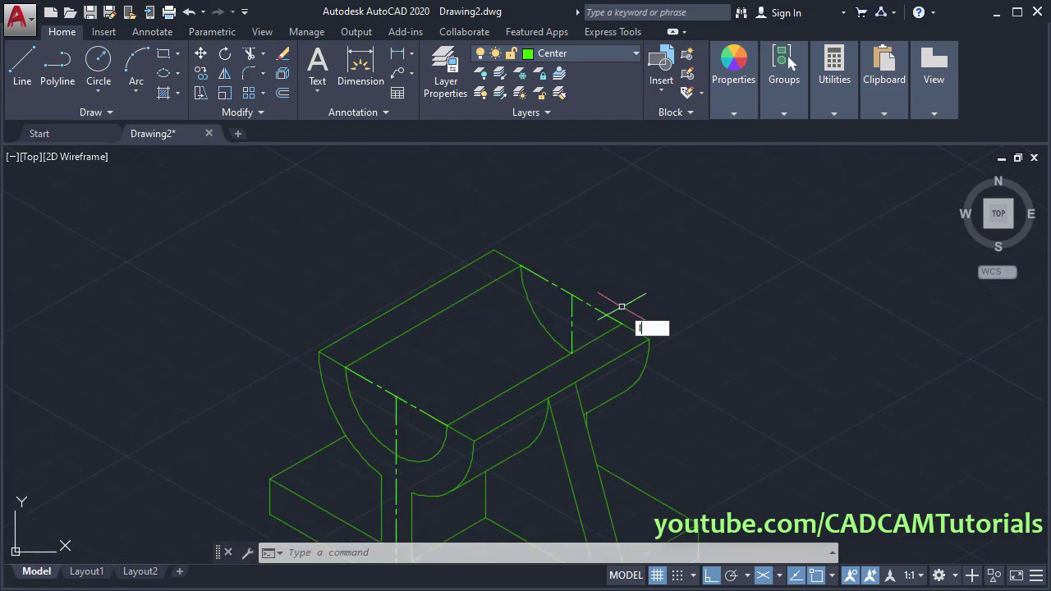
pyautogui.press('Return')
pyautogui.click(395, 396)
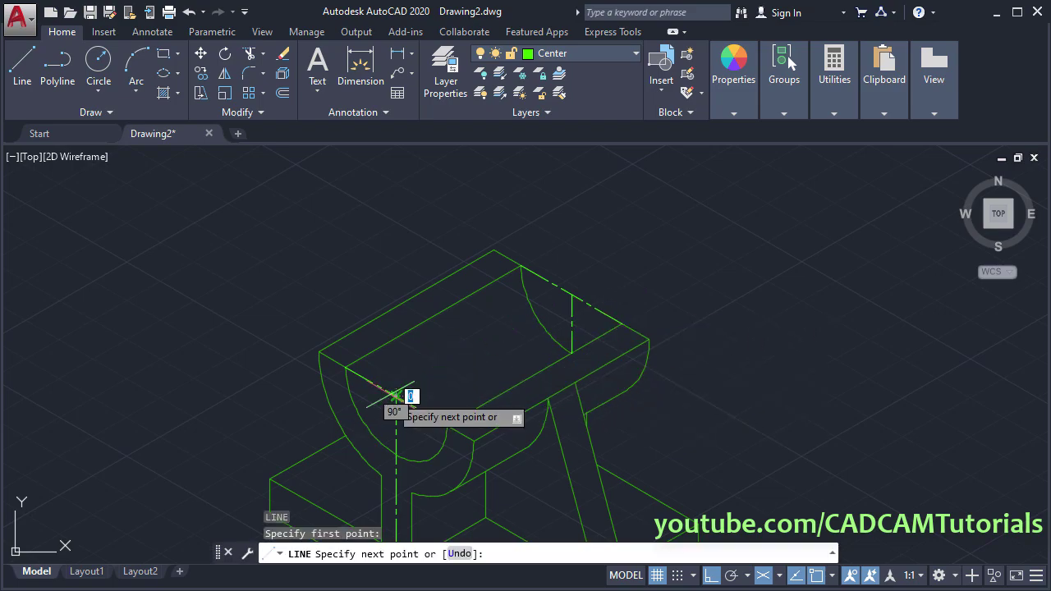
pyautogui.click(572, 296)
pyautogui.press('Return')
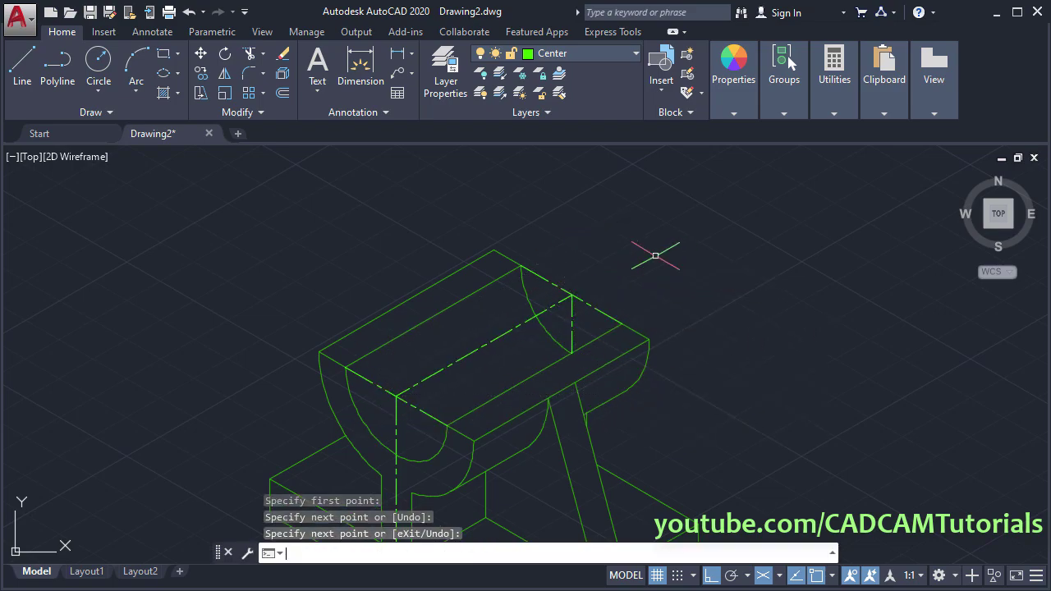
# Make the Dim layer current
pyautogui.moveTo(669, 258); pyautogui.dragTo(655, 171, button='middle')
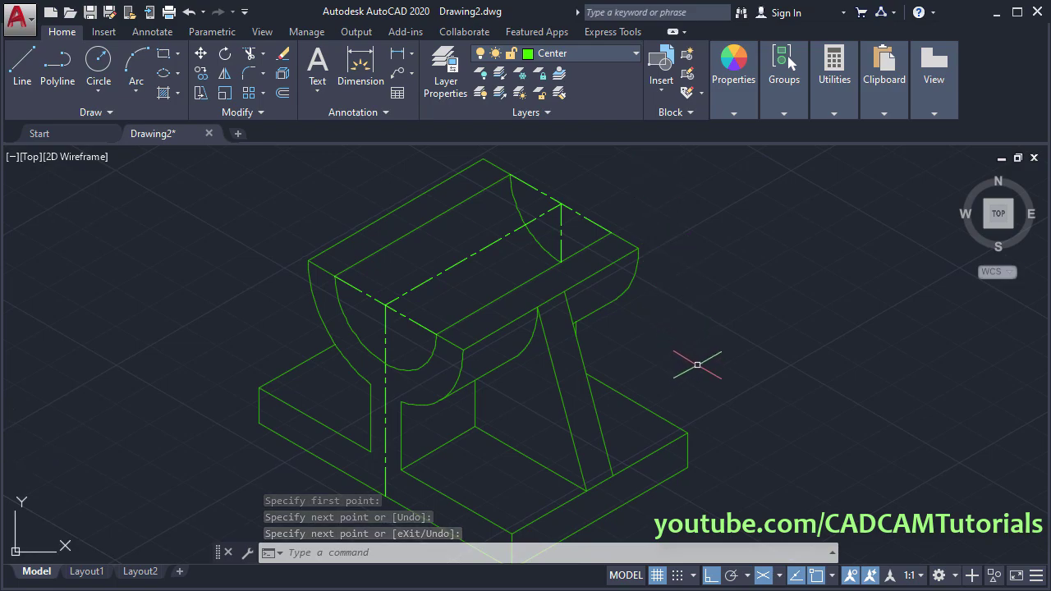
pyautogui.scroll(-4, 696, 365)
pyautogui.moveTo(732, 333); pyautogui.dragTo(693, 342, button='middle')
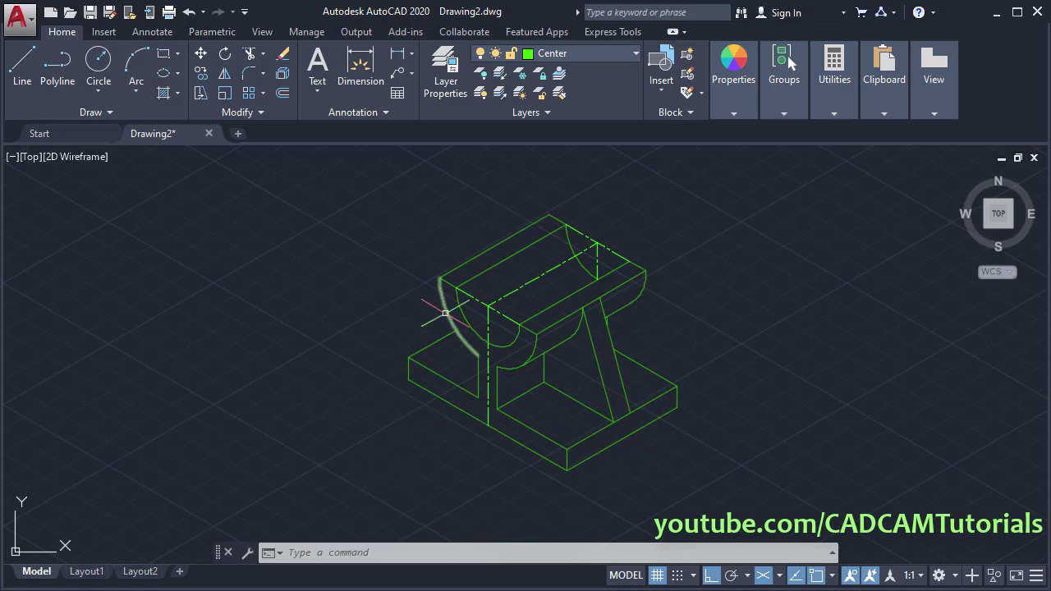
pyautogui.click(597, 54)
pyautogui.click(572, 113)
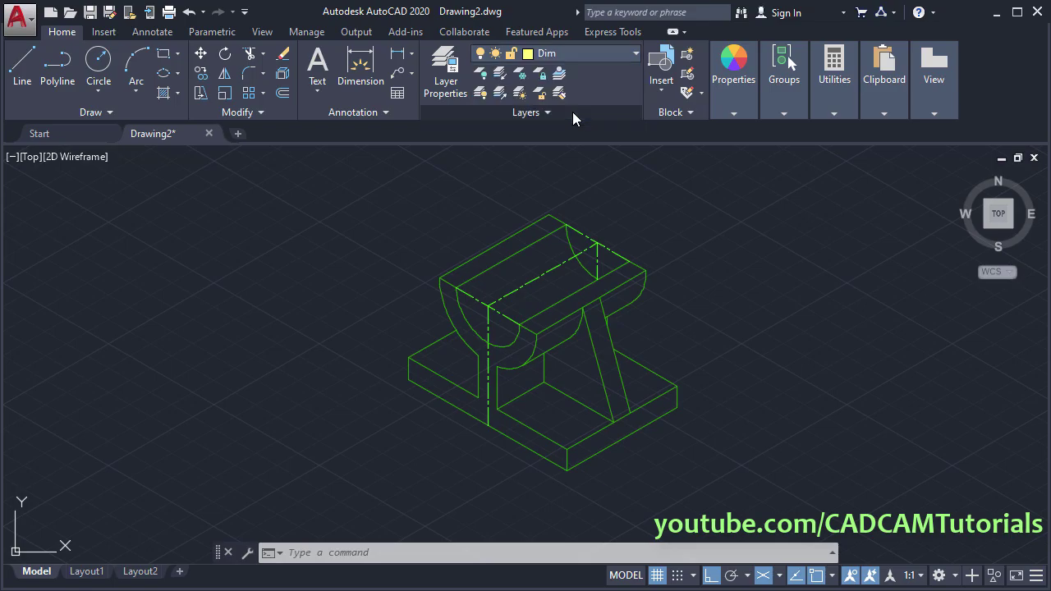
# Turn Ortho off and place an aligned dimension below the base's lower front edge
pyautogui.click(367, 76)
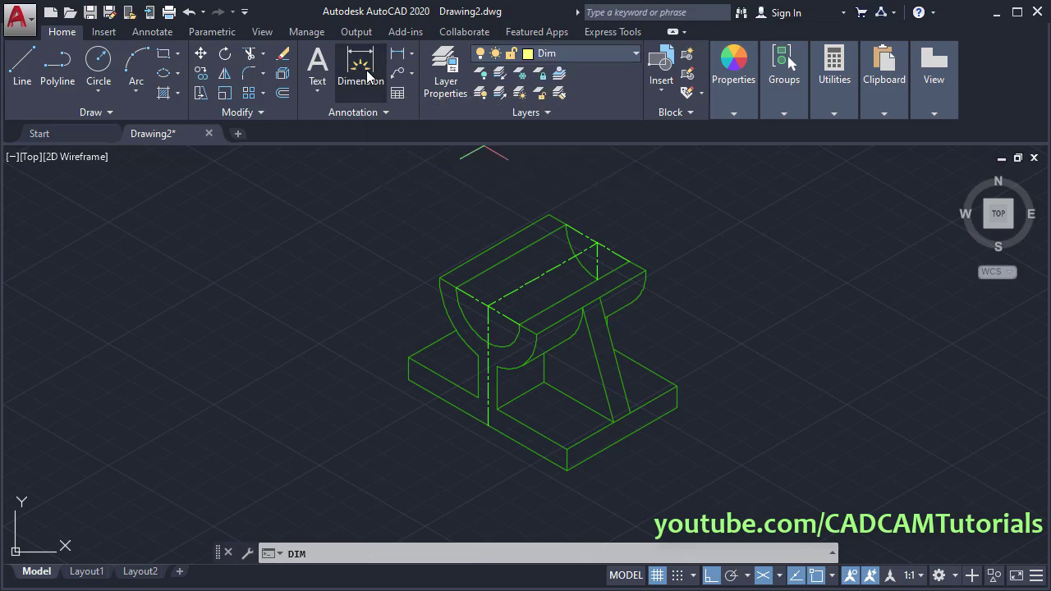
pyautogui.click(528, 452)
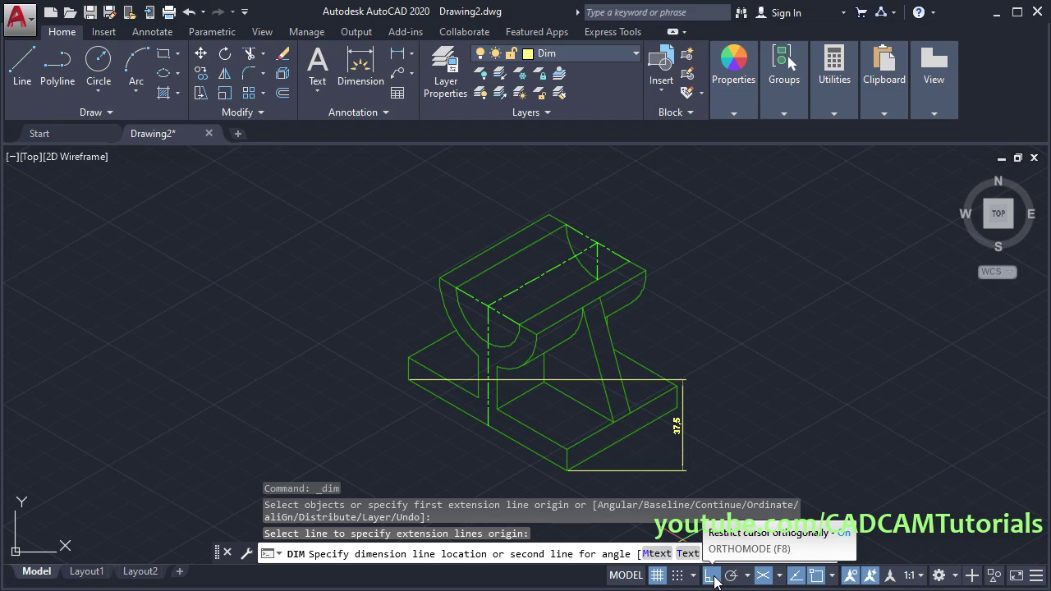
pyautogui.click(713, 575)
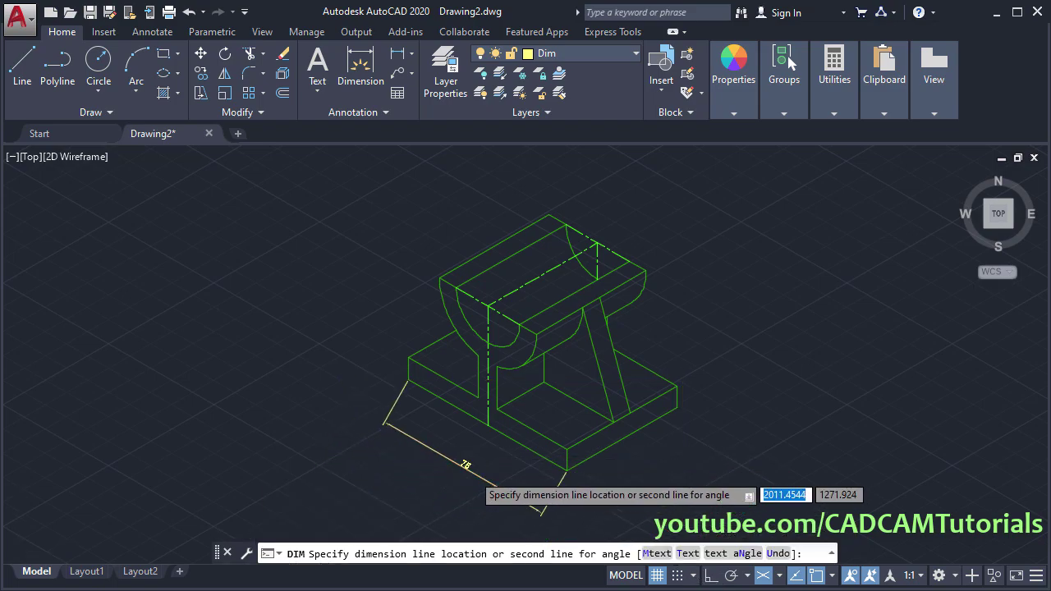
pyautogui.scroll(2, 481, 465)
pyautogui.moveTo(526, 483)
pyautogui.mouseDown(button='middle')
pyautogui.moveTo(488, 446)
pyautogui.moveTo(492, 483)
pyautogui.mouseUp(button='middle')
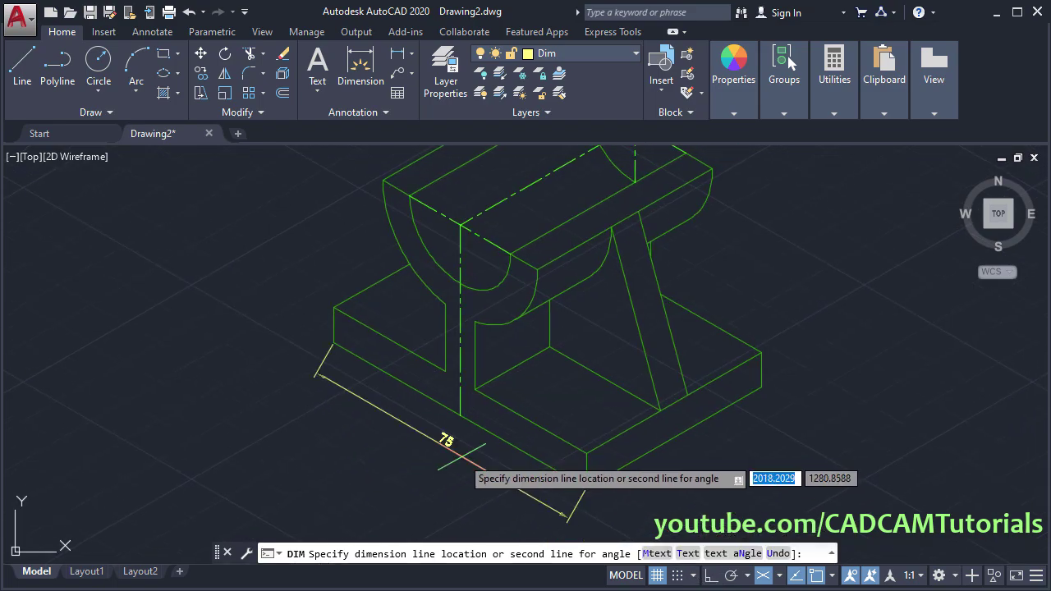
pyautogui.click(491, 481)
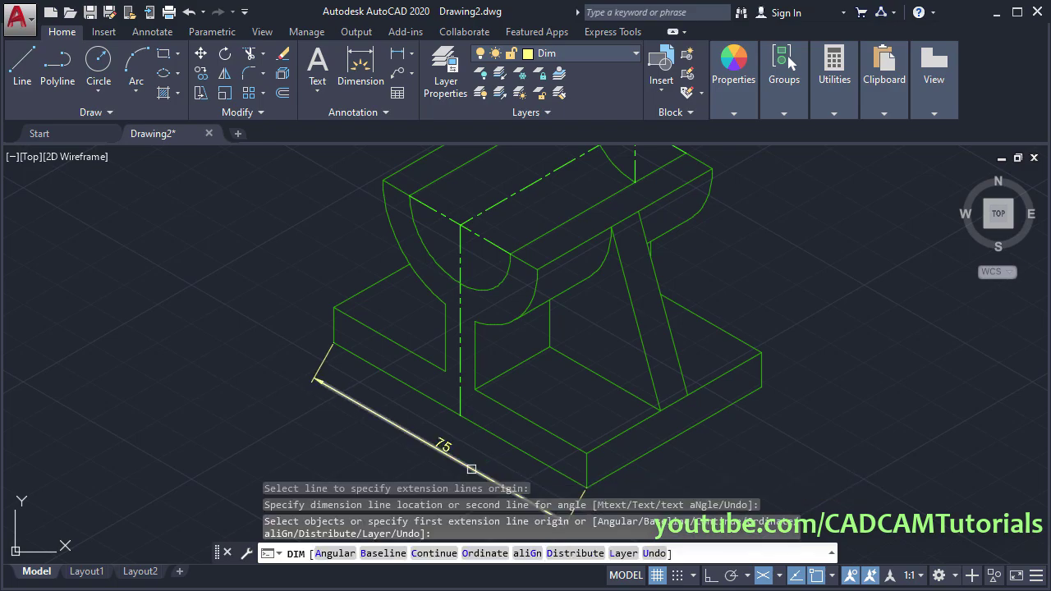
# Place an aligned dimension below the base's lower side edge
pyautogui.moveTo(657, 468); pyautogui.dragTo(518, 425, button='middle')
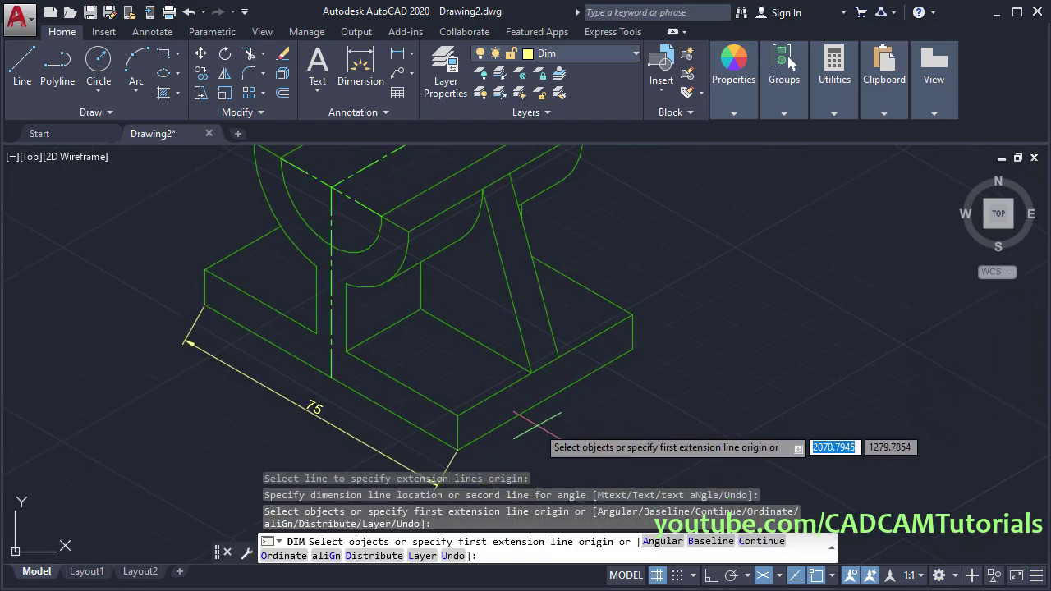
pyautogui.click(508, 428)
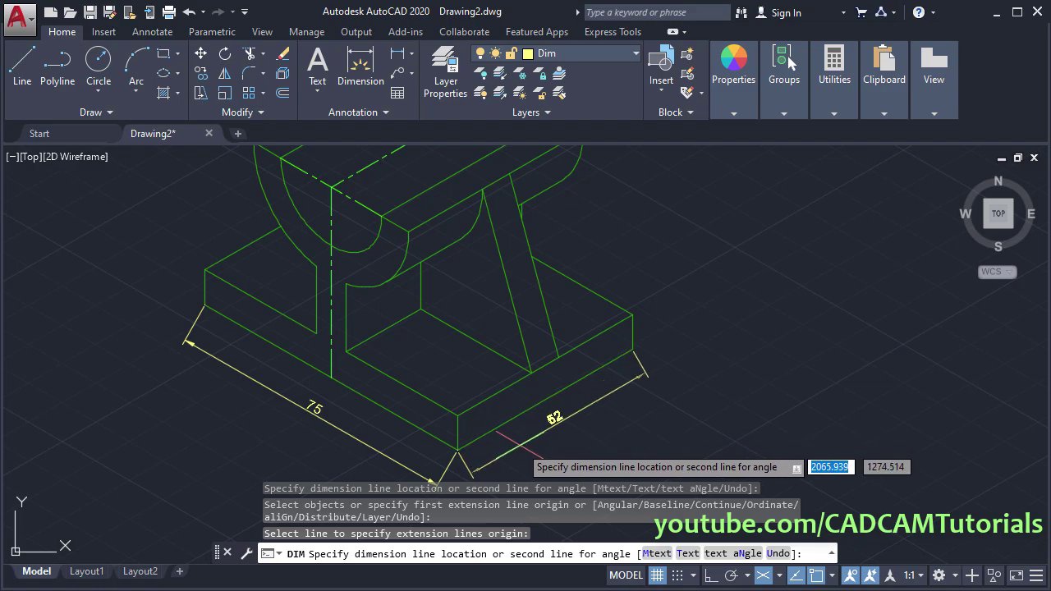
pyautogui.click(521, 450)
pyautogui.press('Escape')
# Dimension the inclined rib's width between the midpoints of its two long edges, placing the dimension line directly across the rib
pyautogui.moveTo(522, 383); pyautogui.dragTo(551, 470, button='middle')
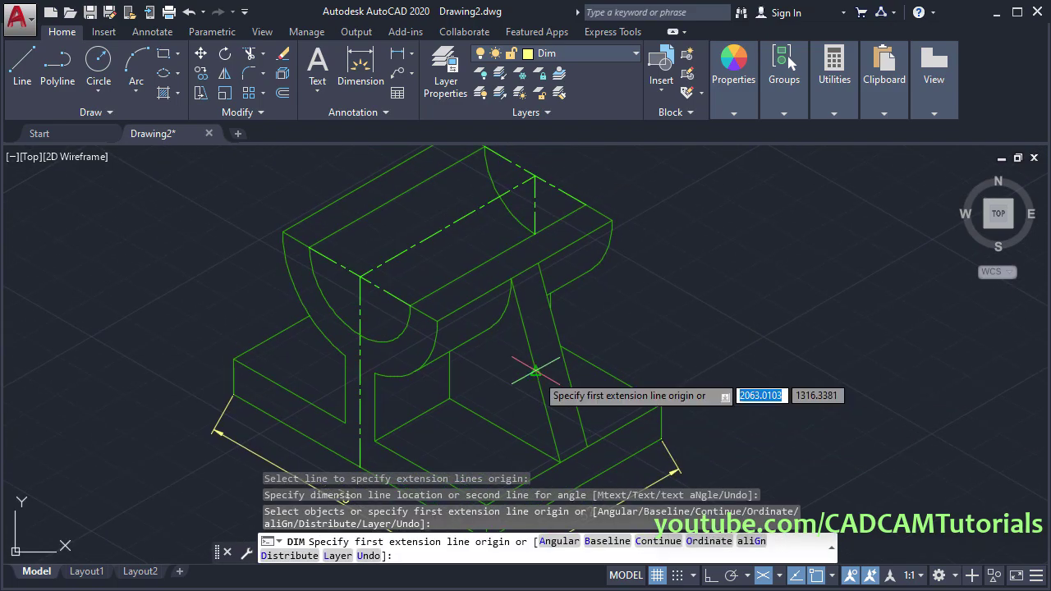
pyautogui.click(535, 371)
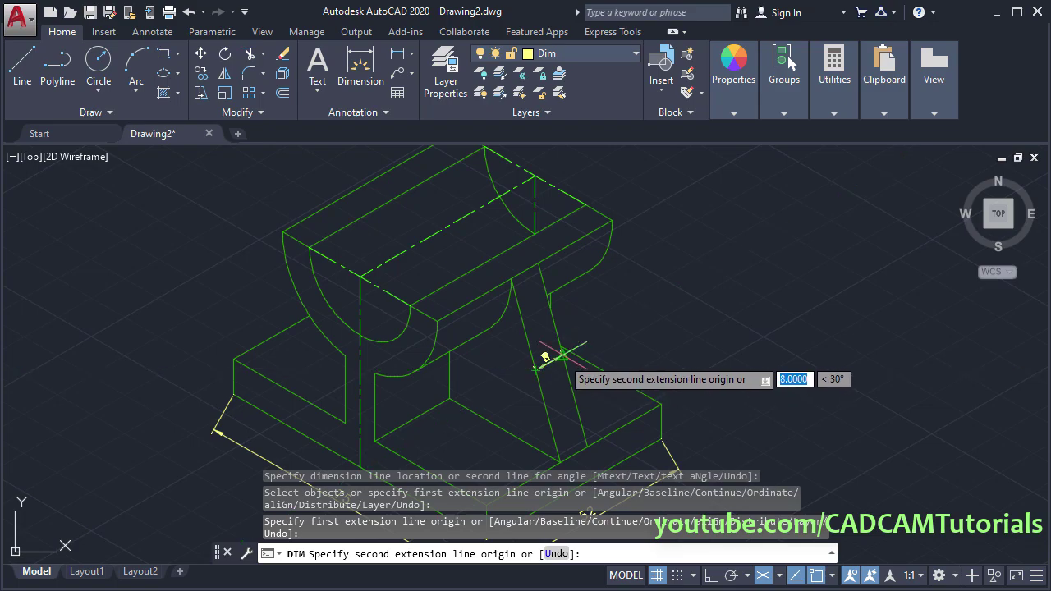
pyautogui.scroll(2, 563, 355)
pyautogui.click(562, 354)
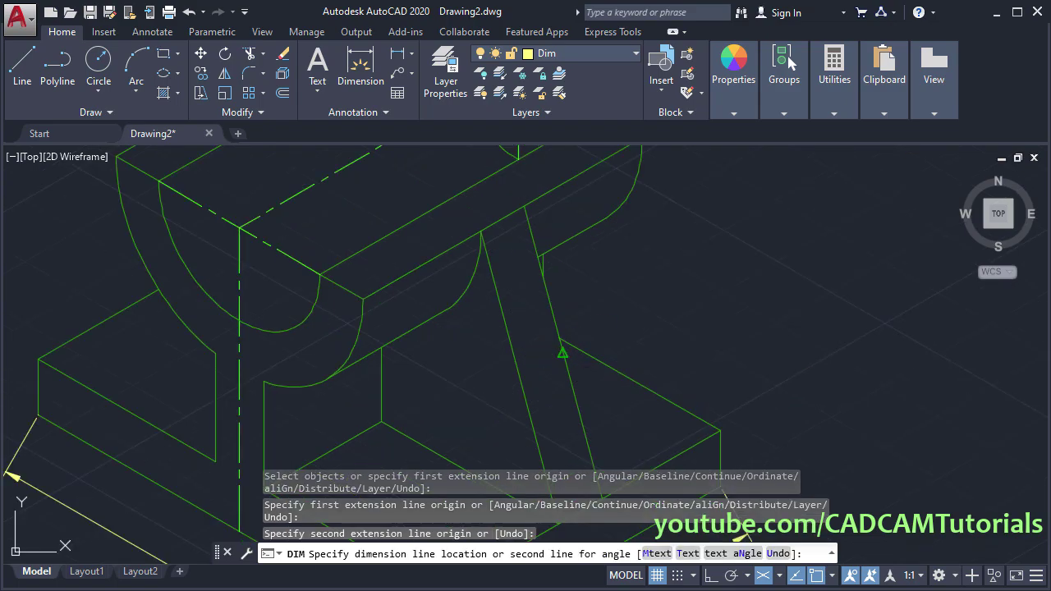
pyautogui.click(562, 353)
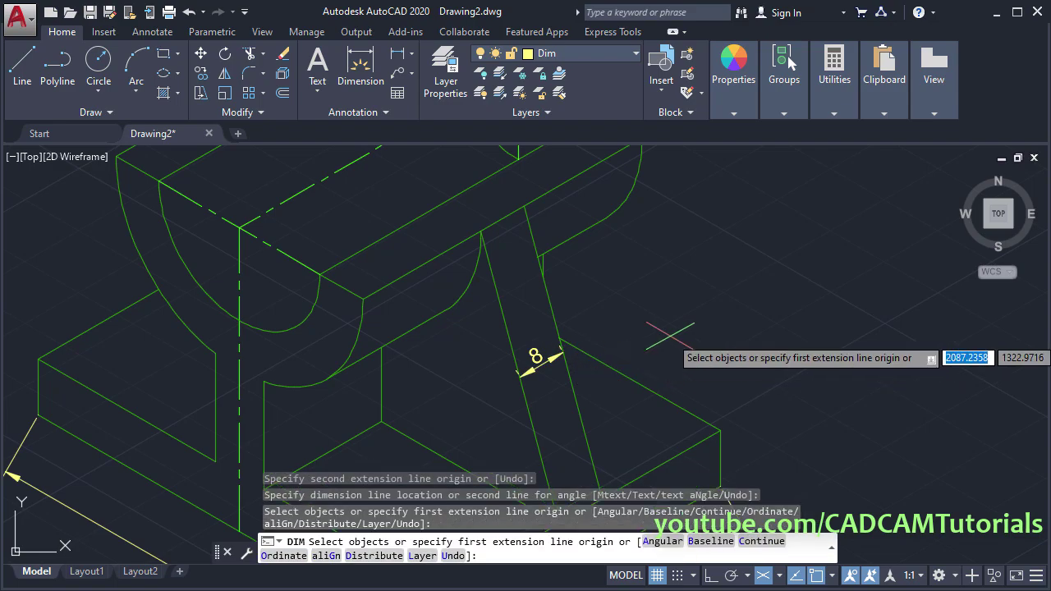
pyautogui.scroll(-3, 648, 340)
pyautogui.scroll(2, 567, 304)
pyautogui.scroll(2, 508, 312)
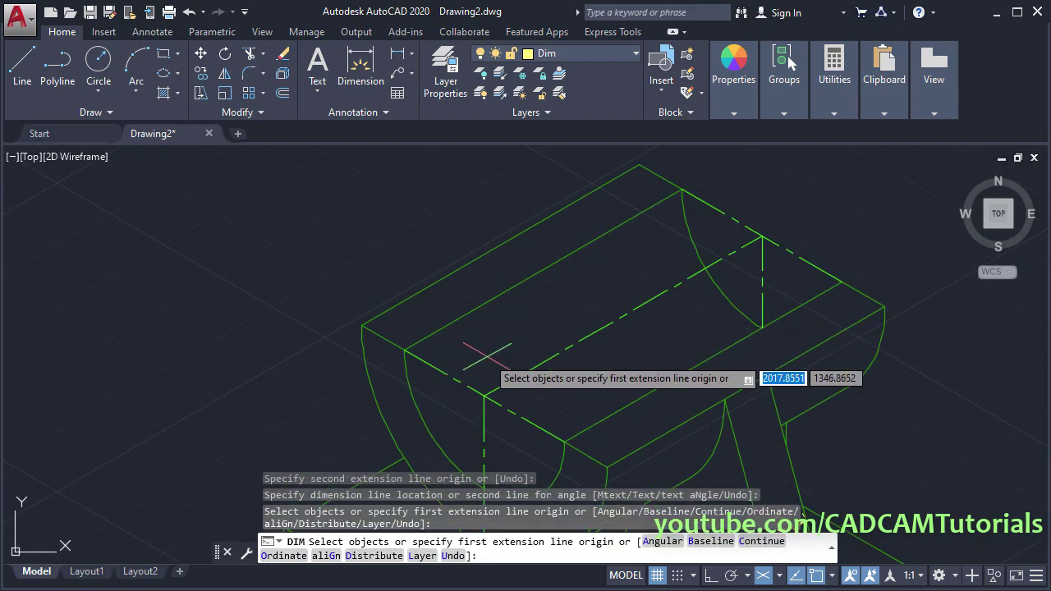
# Dimension the distance from the trough's front centre point to the inner arc's end, placing the dimension line above the front edge
pyautogui.click(484, 397)
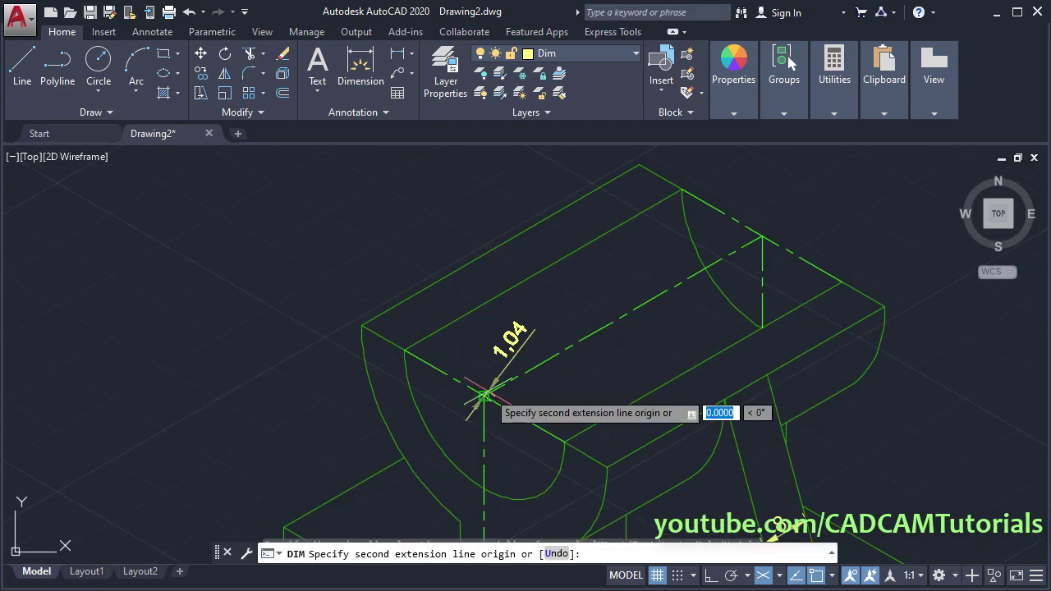
pyautogui.click(404, 351)
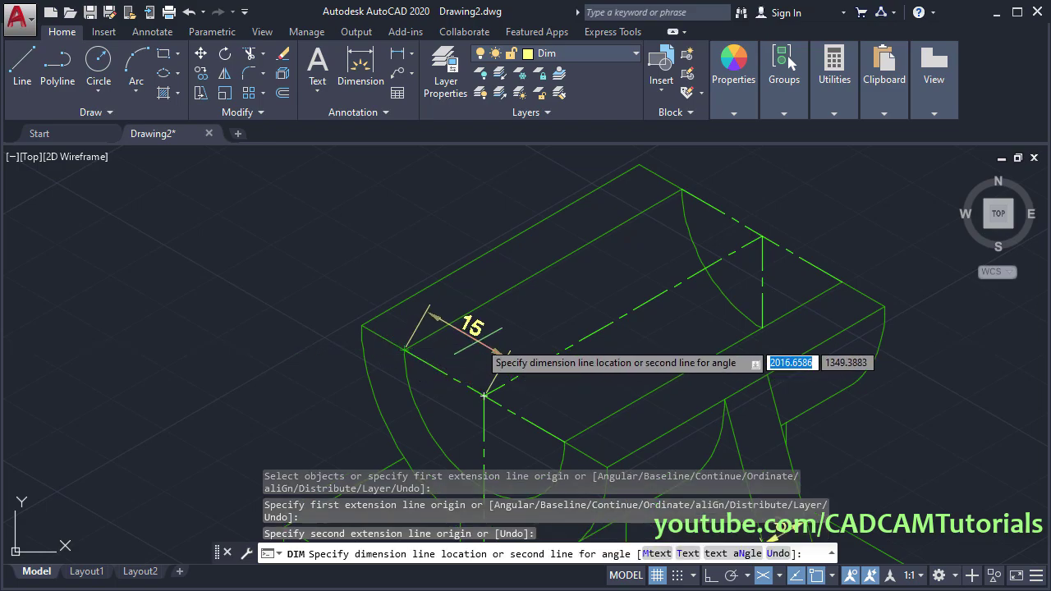
pyautogui.click(503, 337)
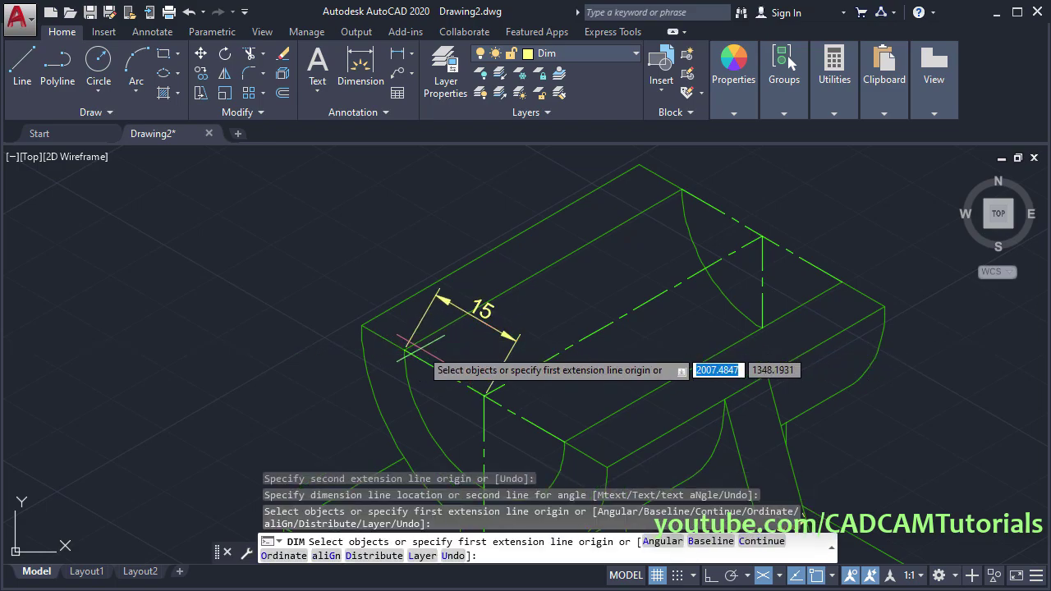
# Dimension the trough's wall thickness along the front top edge, aligning it with the neighbouring centre-to-inner-arc dimension
pyautogui.scroll(2, 419, 337)
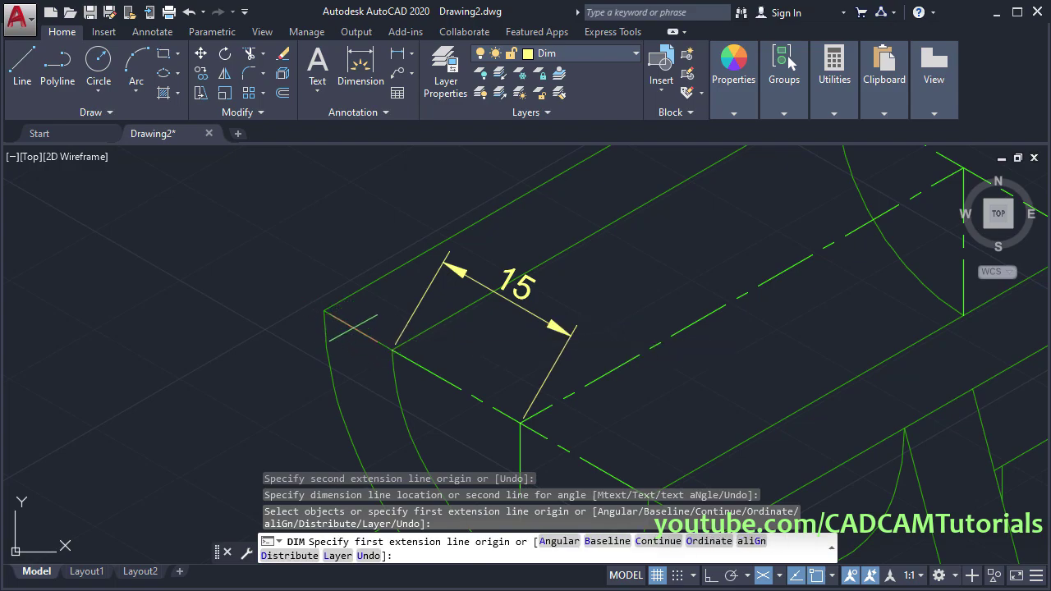
pyautogui.scroll(2, 358, 330)
pyautogui.press('Return')
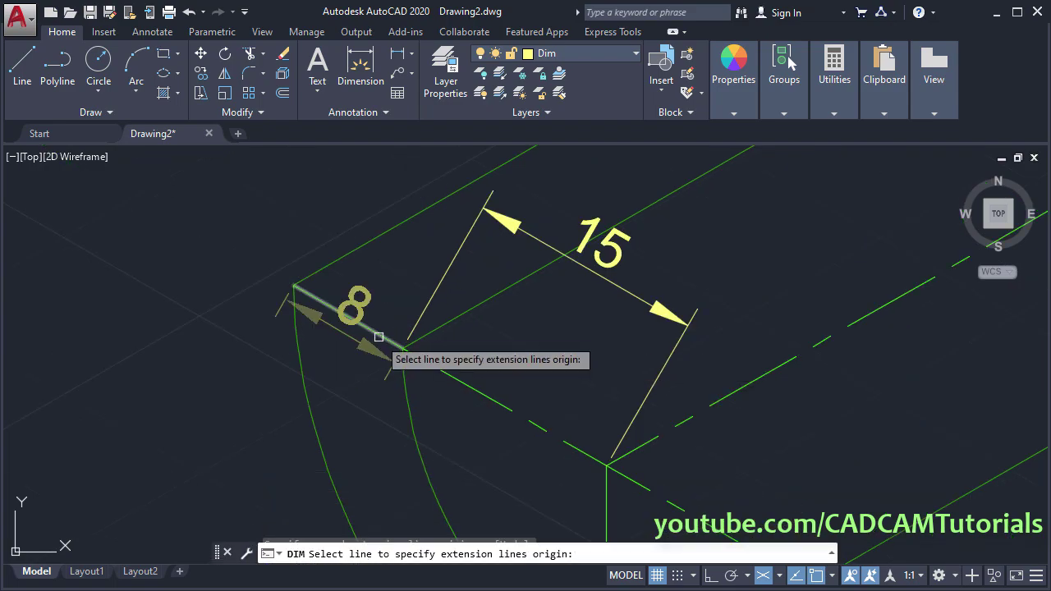
pyautogui.click(401, 345)
pyautogui.scroll(-2, 401, 345)
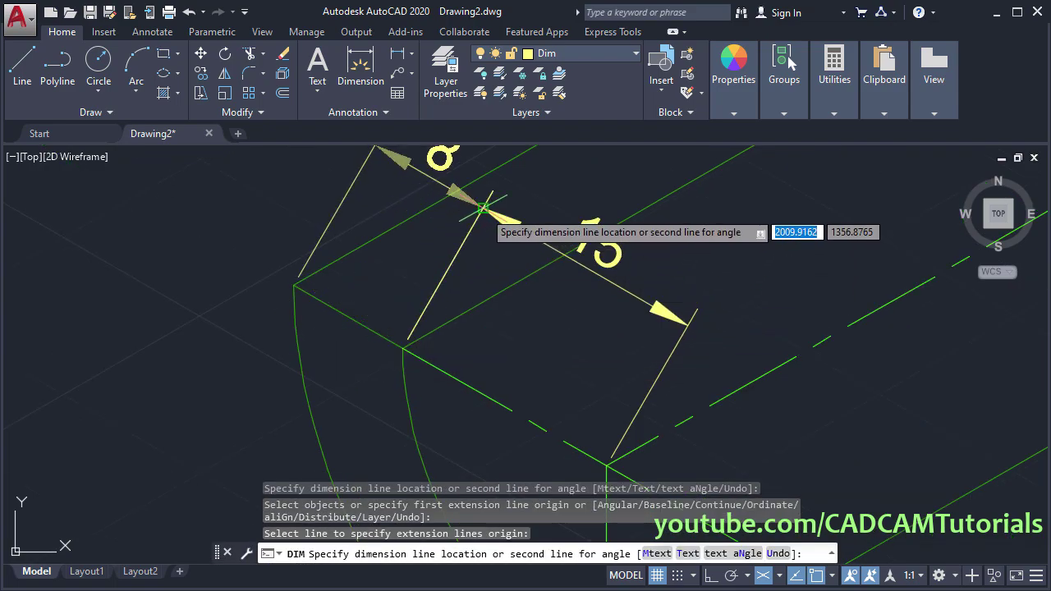
pyautogui.click(505, 224)
# Dimension the front web's thickness between the lower ends of its two vertical edges, placing the dimension line across the web
pyautogui.scroll(-3, 532, 261)
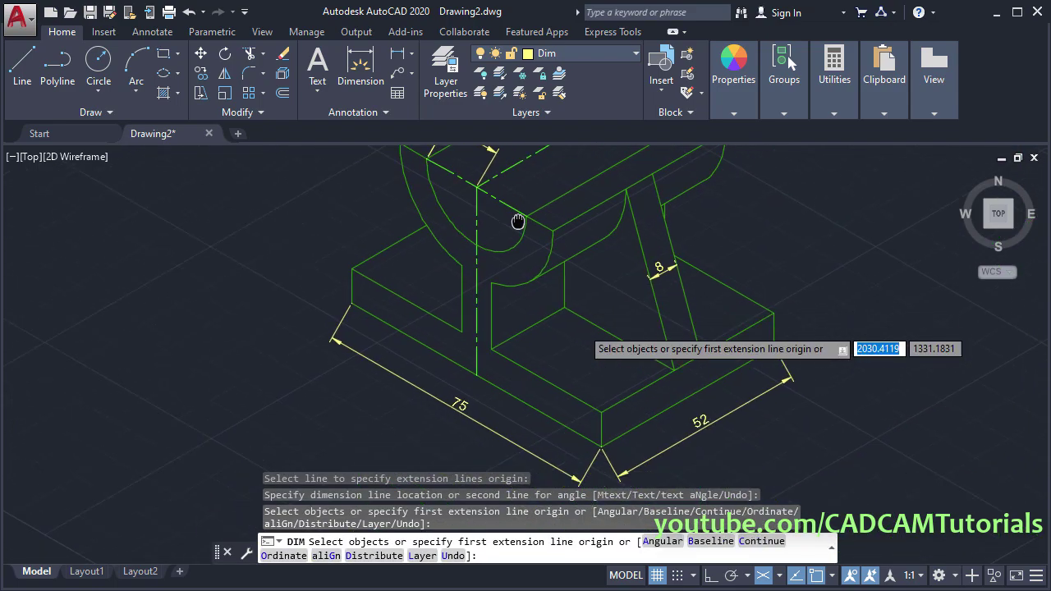
pyautogui.scroll(3, 465, 380)
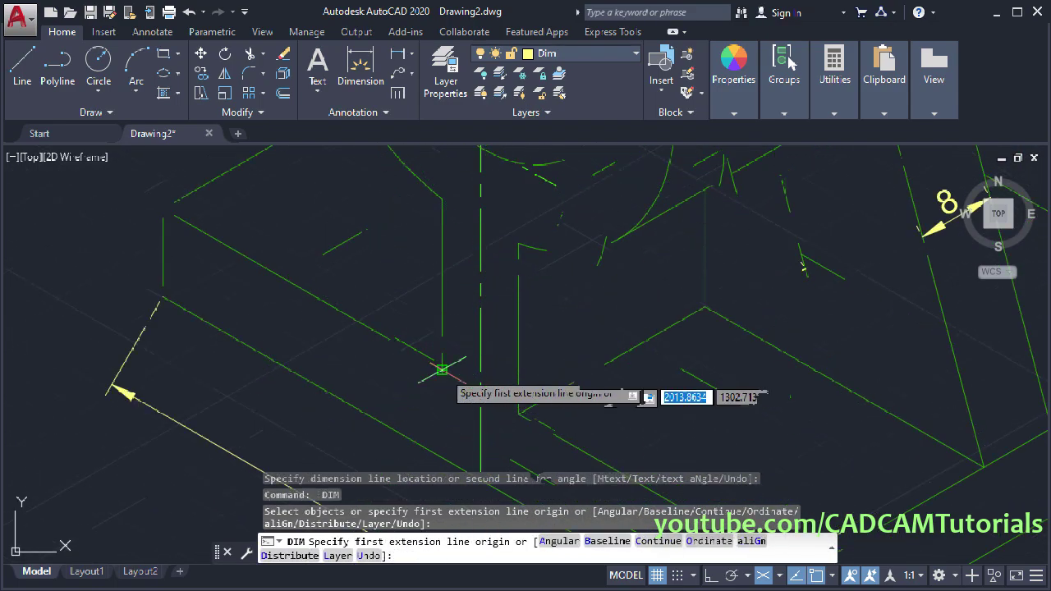
pyautogui.click(442, 370)
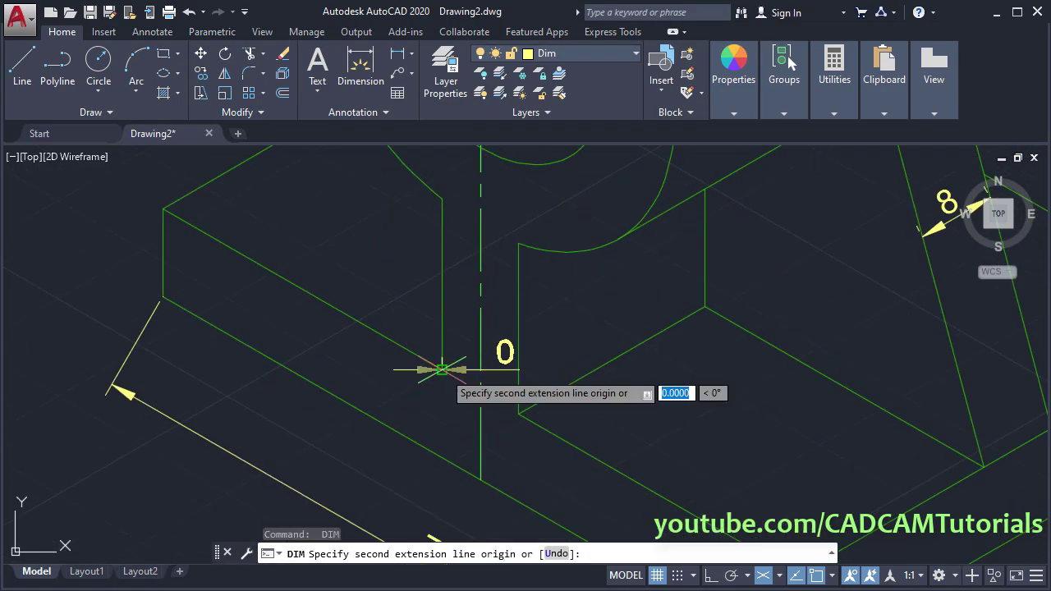
pyautogui.click(518, 414)
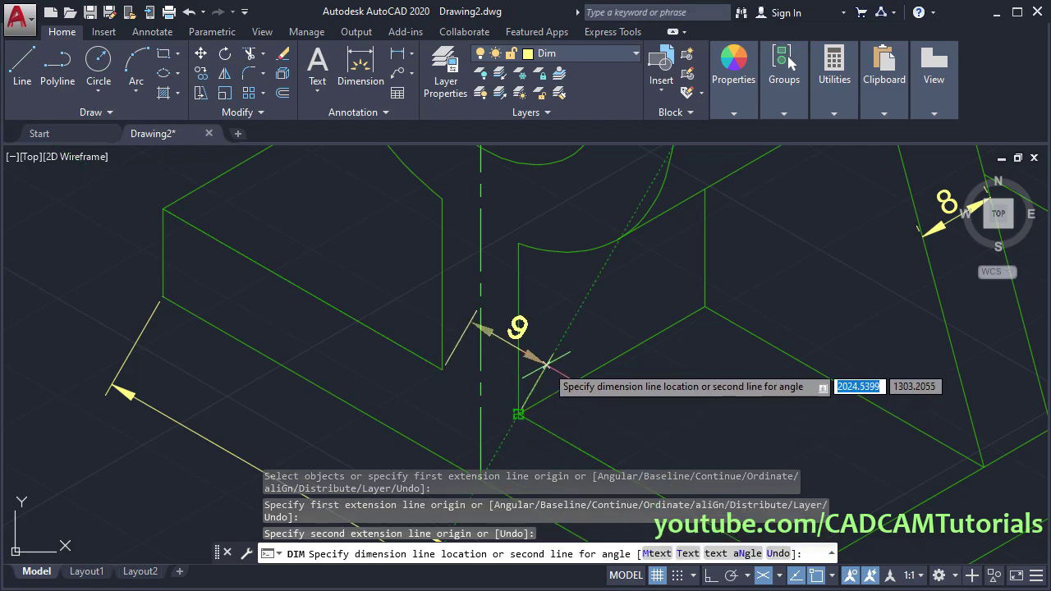
pyautogui.click(546, 363)
# Dimension the base's thickness from its far corner's vertical edge, placing the dimension outside the base
pyautogui.scroll(-3, 575, 329)
pyautogui.scroll(2, 627, 416)
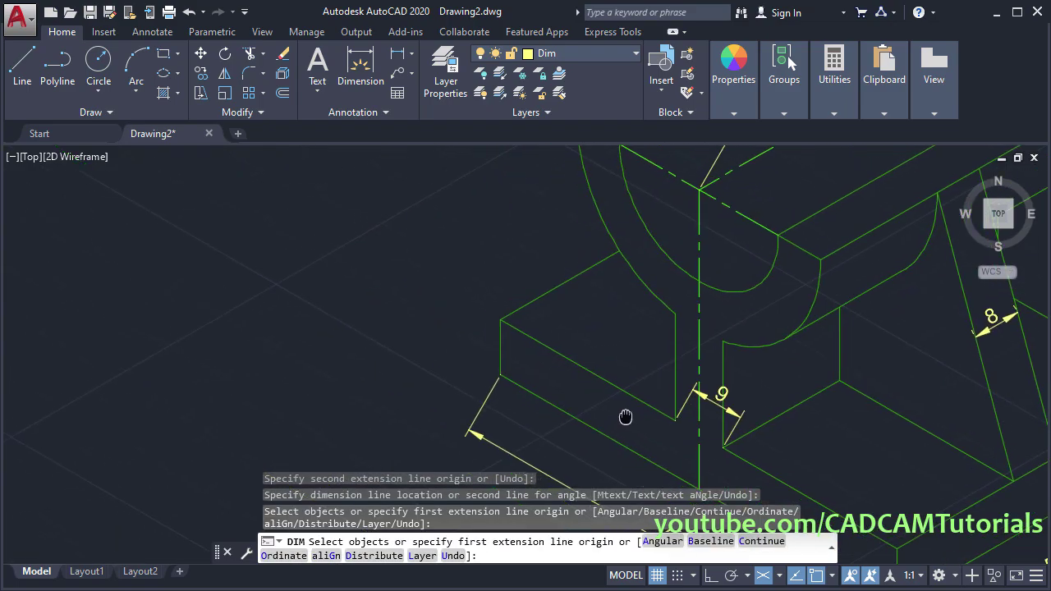
pyautogui.scroll(2, 506, 349)
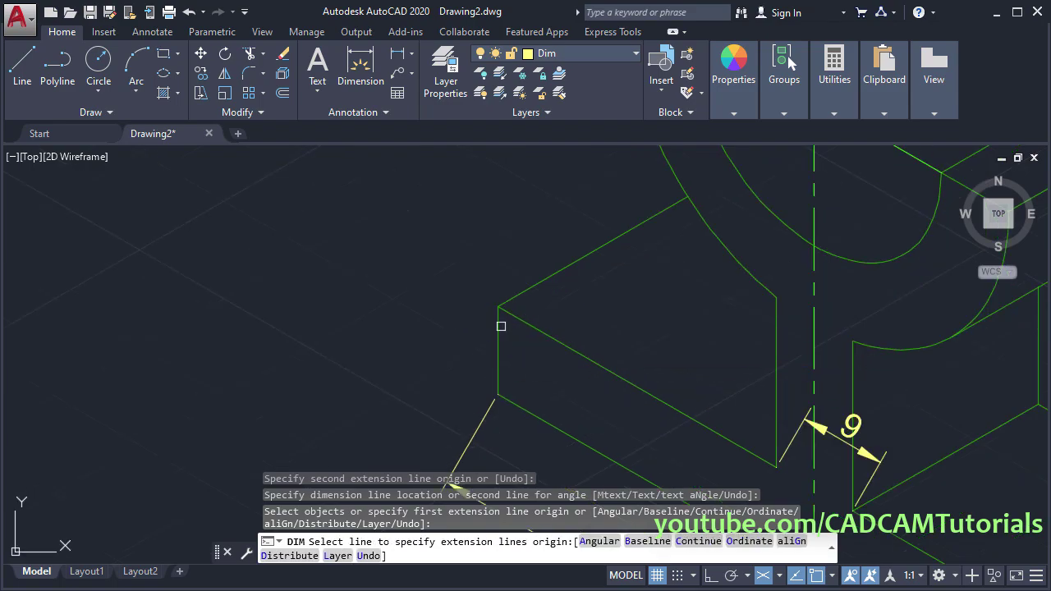
pyautogui.click(498, 327)
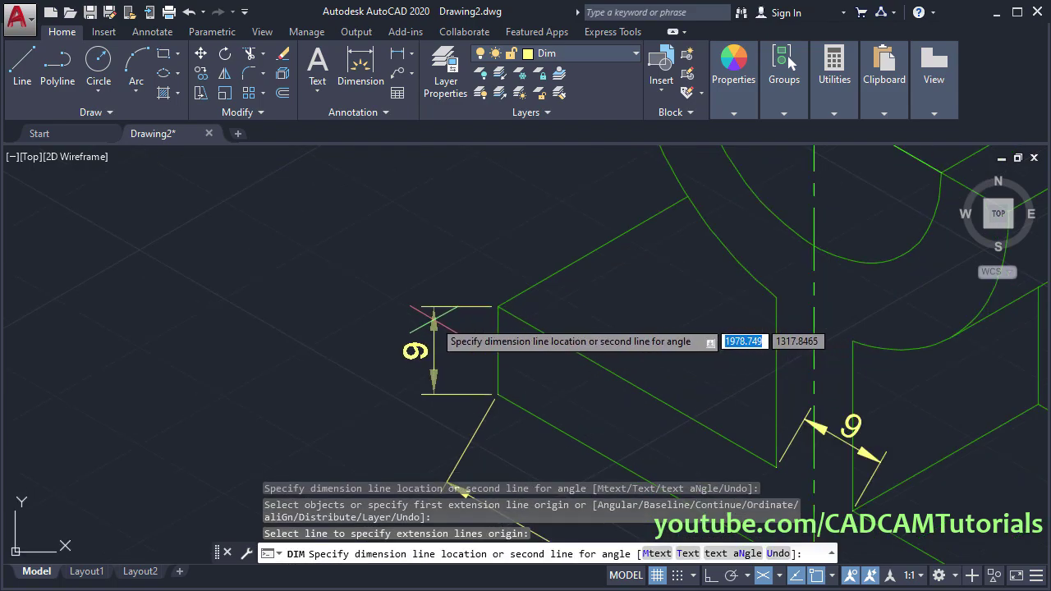
pyautogui.click(414, 345)
# Check the vertical height dimensions in the reference PDF in Adobe Reader, and return to the AutoCAD drawing
pyautogui.scroll(-3, 230, 263)
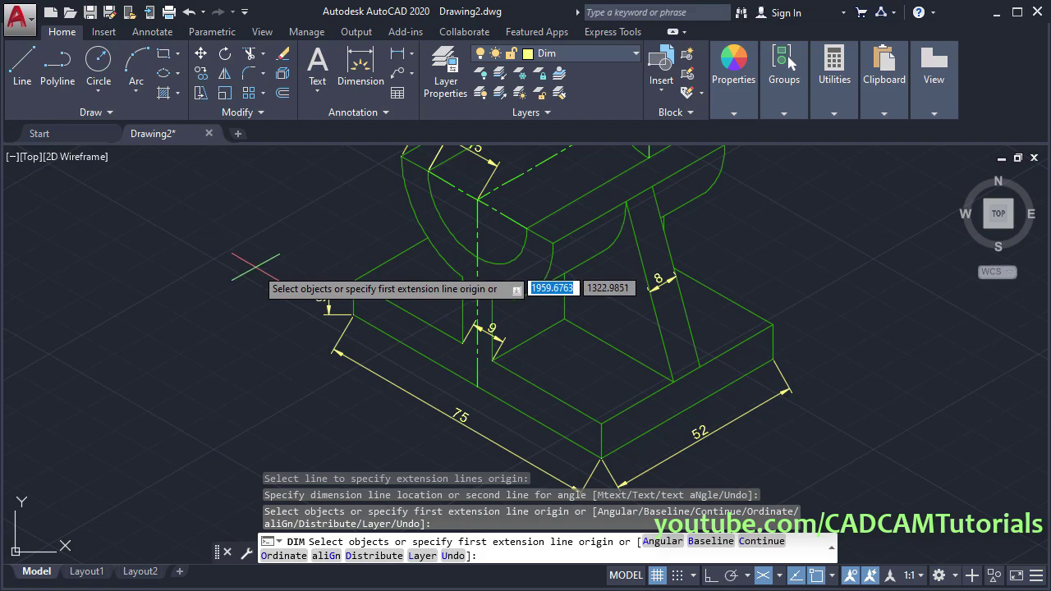
pyautogui.scroll(1, 483, 371)
pyautogui.scroll(-3, 474, 386)
pyautogui.hotkey('alt', 'Tab')
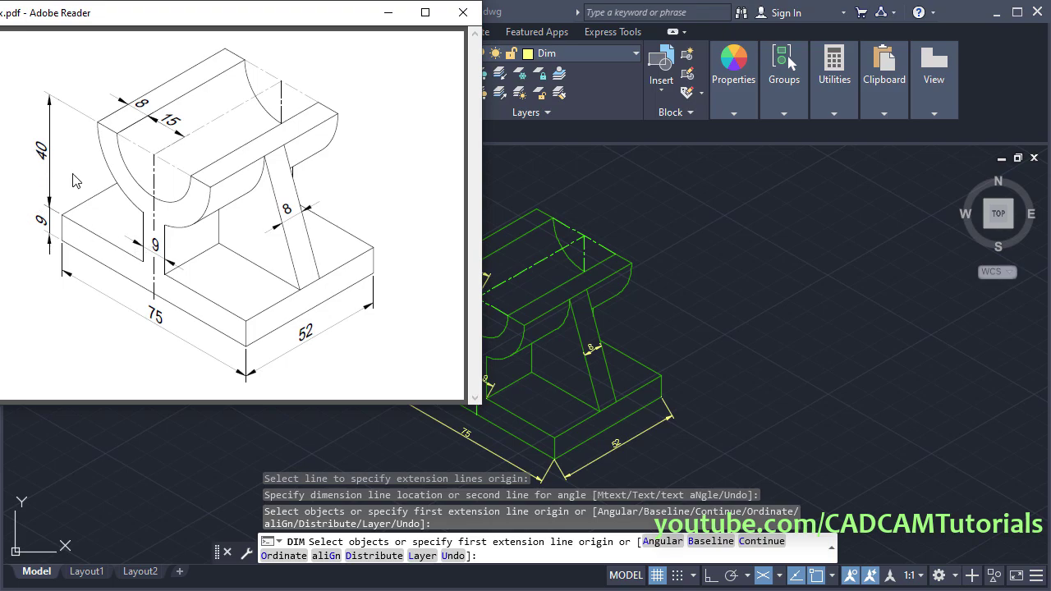
pyautogui.hotkey('alt', 'Tab')
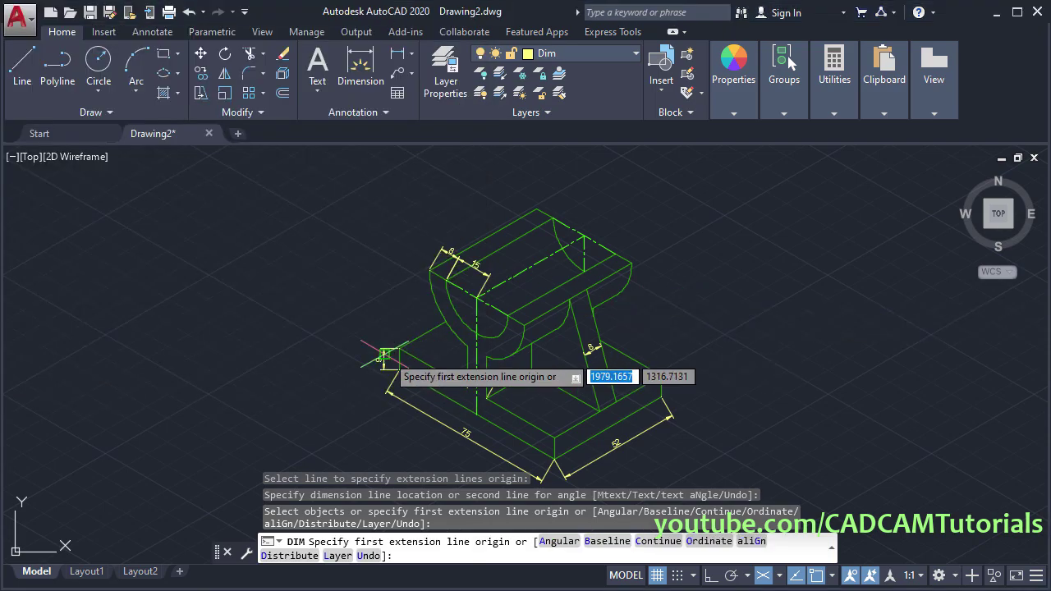
# With Ortho on and isoplane Left active, place a vertical 40 dimension upward from the base's upper corner, in line with the base-thickness dimension
pyautogui.scroll(5, 452, 383)
pyautogui.press('Return')
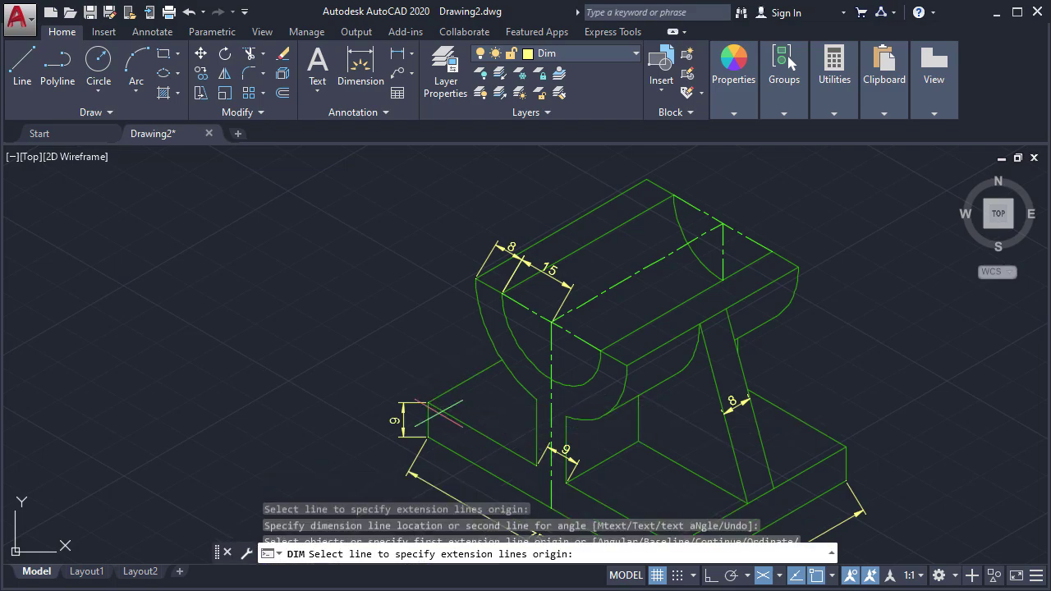
pyautogui.click(428, 403)
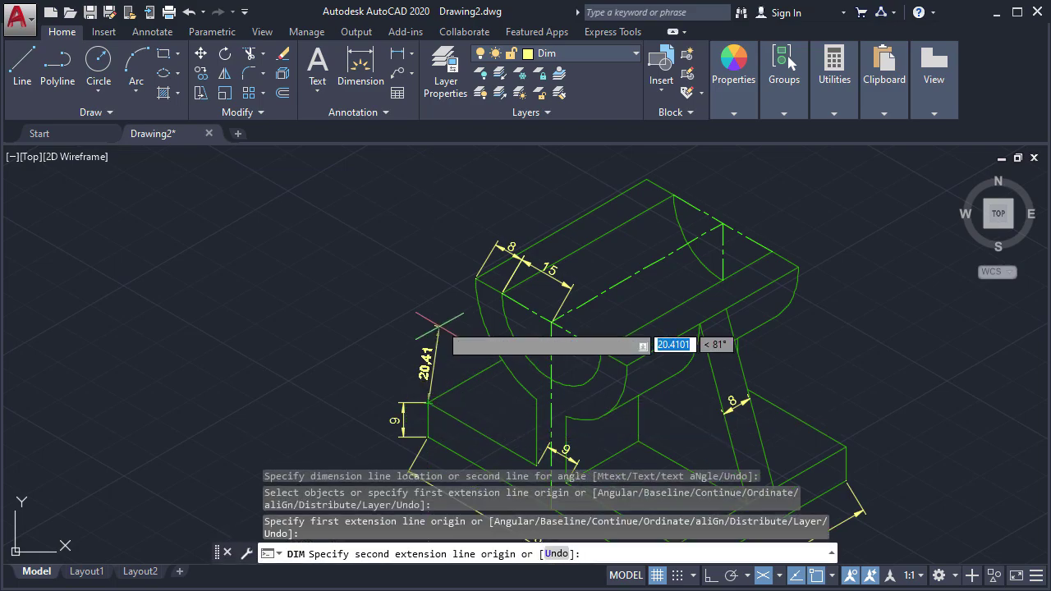
pyautogui.scroll(4, 439, 324)
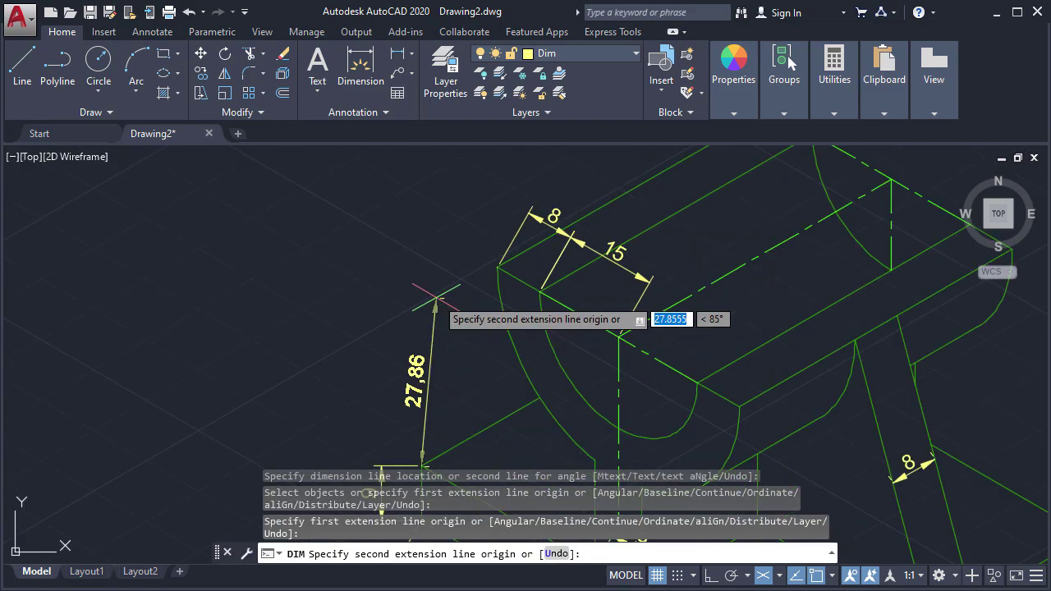
pyautogui.click(712, 578)
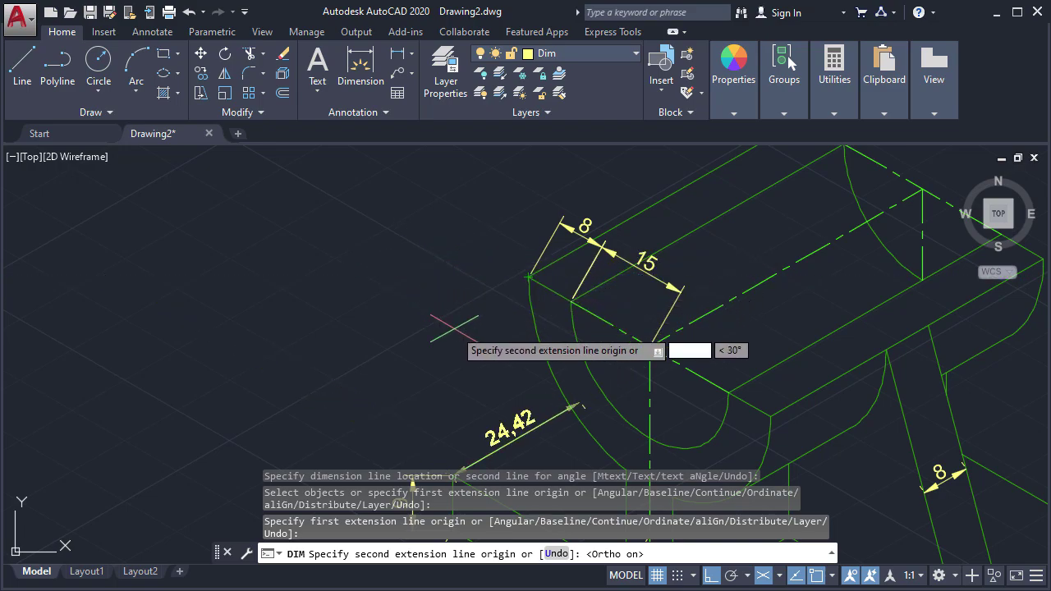
pyautogui.click(780, 575)
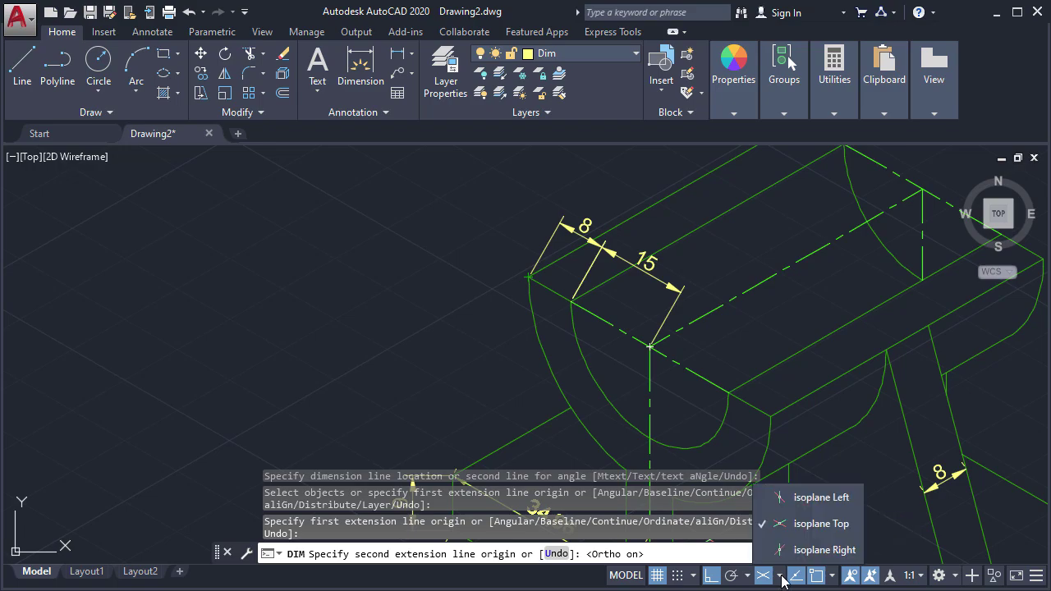
pyautogui.click(822, 498)
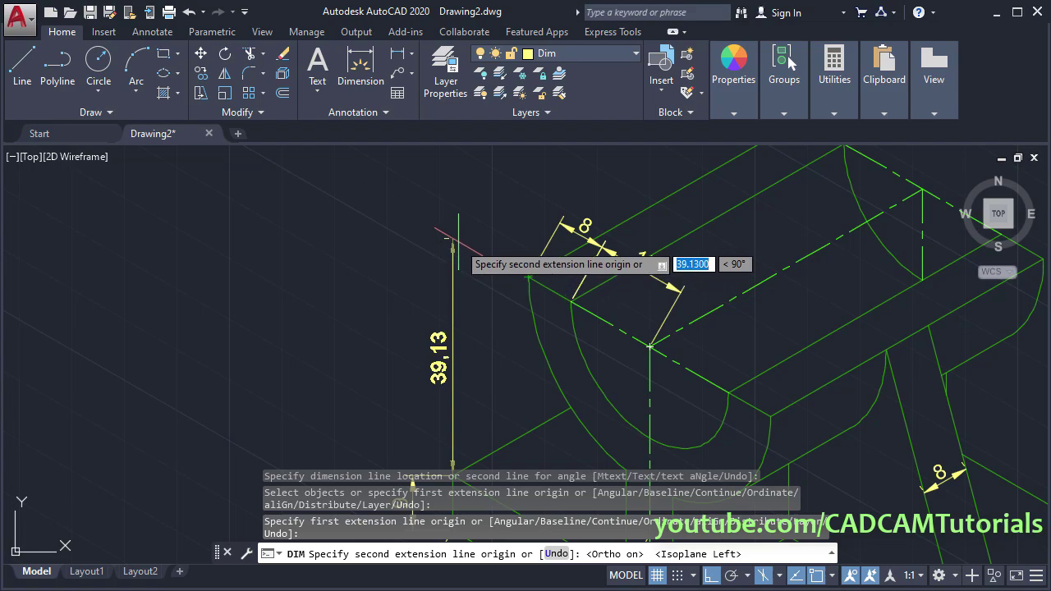
pyautogui.click(454, 233)
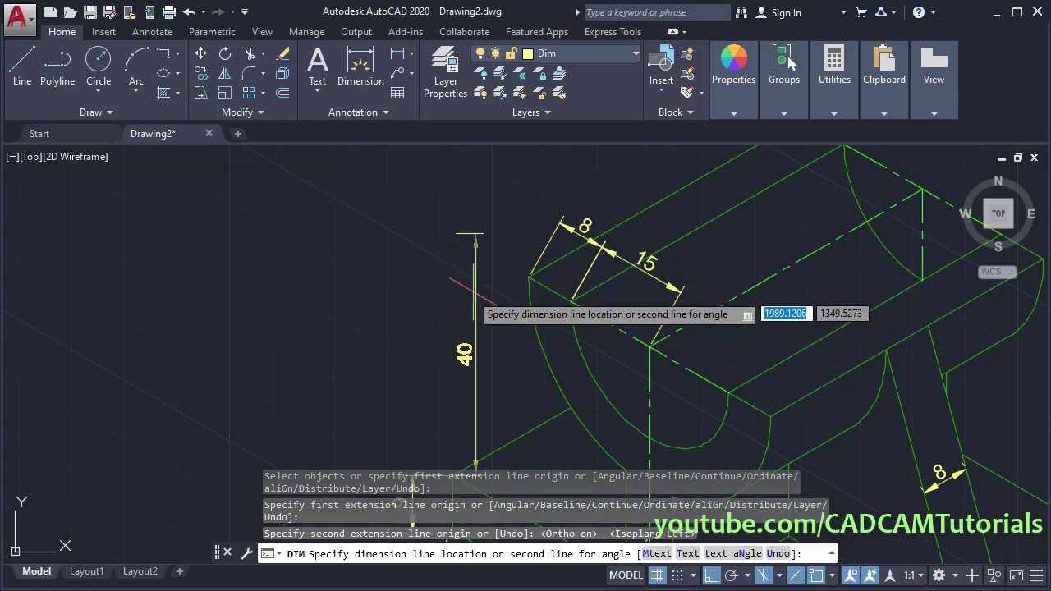
pyautogui.scroll(-4, 472, 239)
pyautogui.scroll(2, 448, 336)
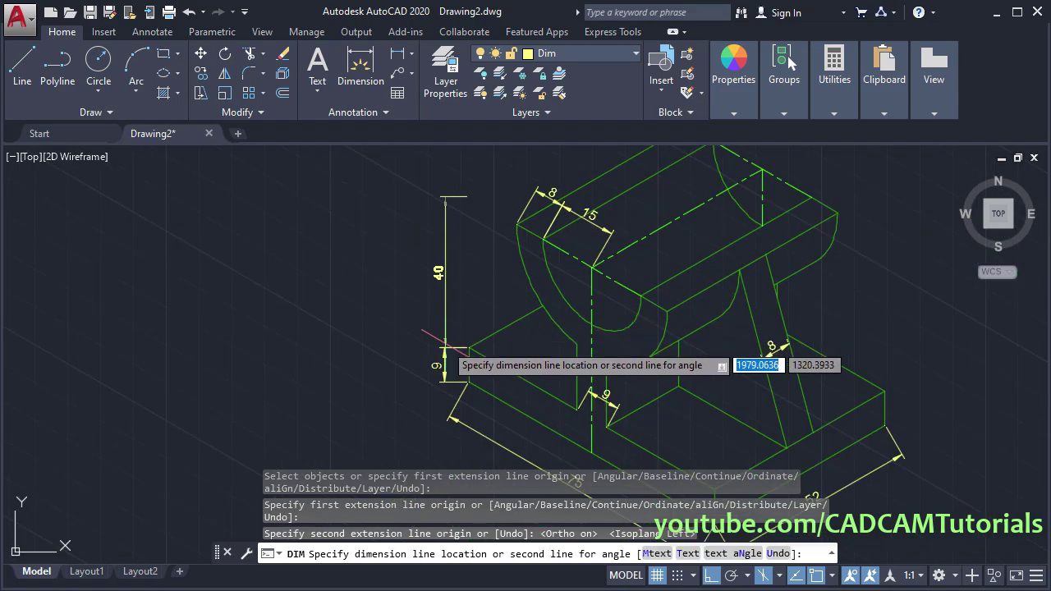
pyautogui.click(444, 349)
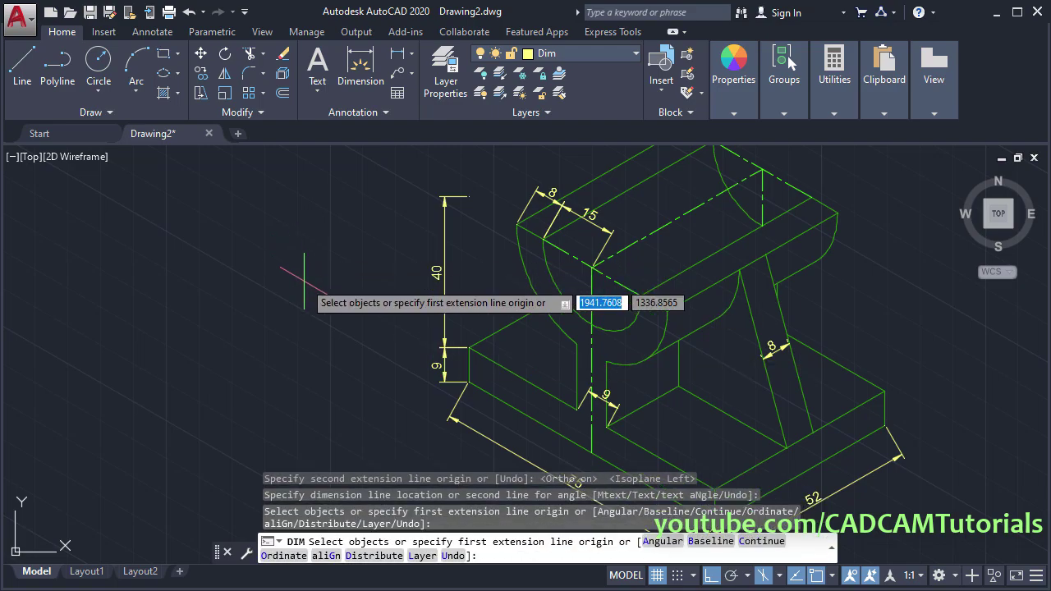
pyautogui.press('Return')
# Modify the ISO-25 dimension style to use an overall scale of 1.5 for its dimension features
pyautogui.scroll(-3, 340, 277)
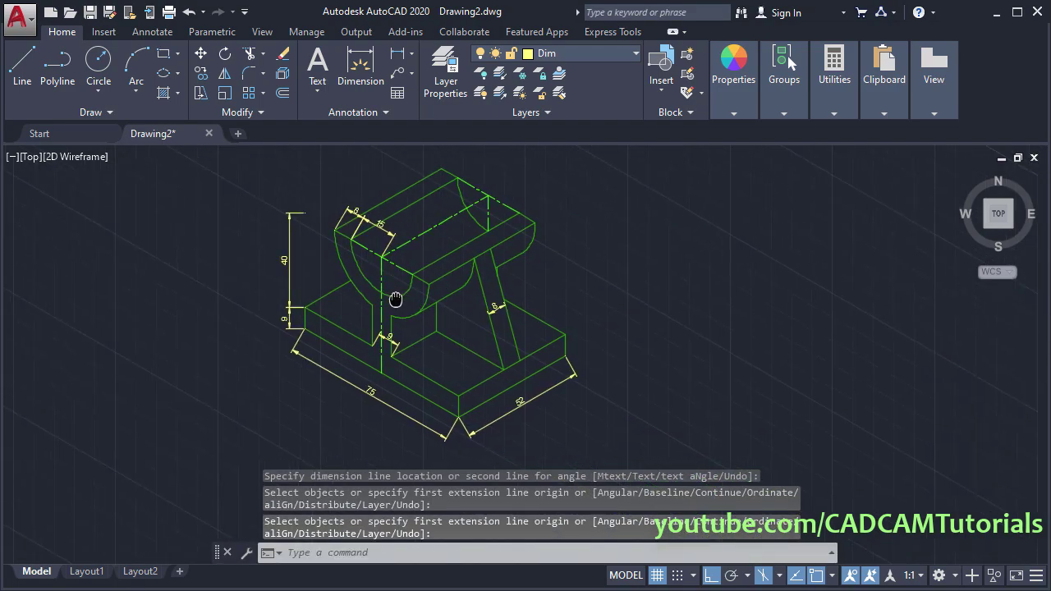
pyautogui.scroll(3, 293, 351)
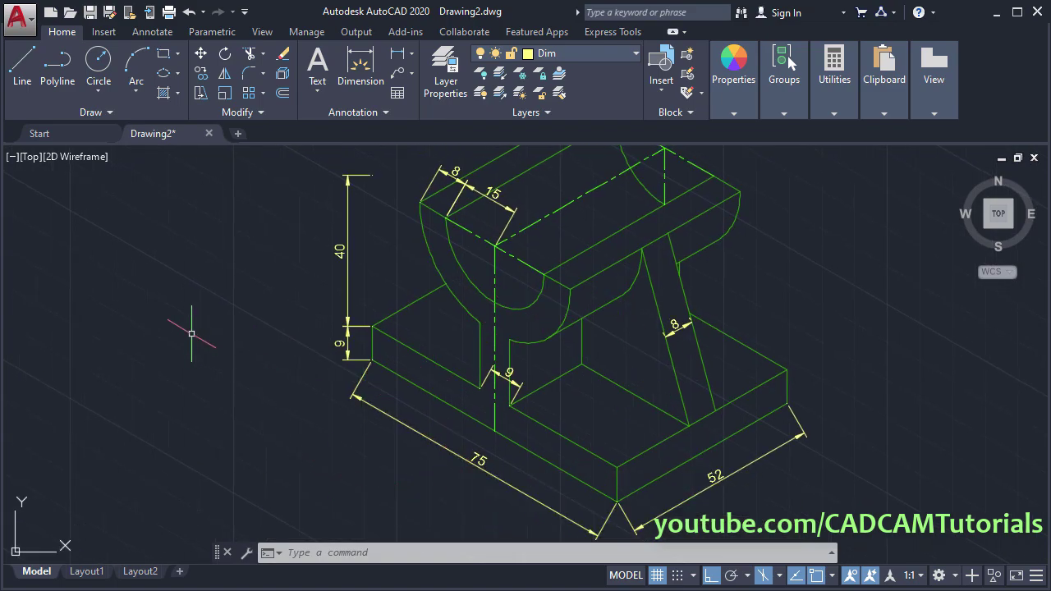
pyautogui.press('Return')
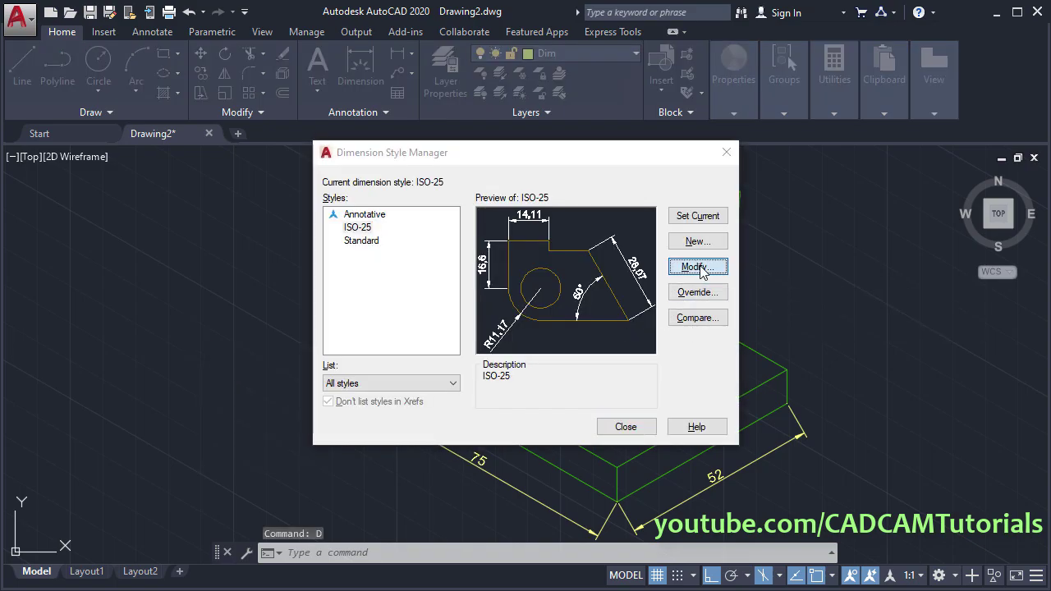
pyautogui.click(697, 267)
pyautogui.click(444, 144)
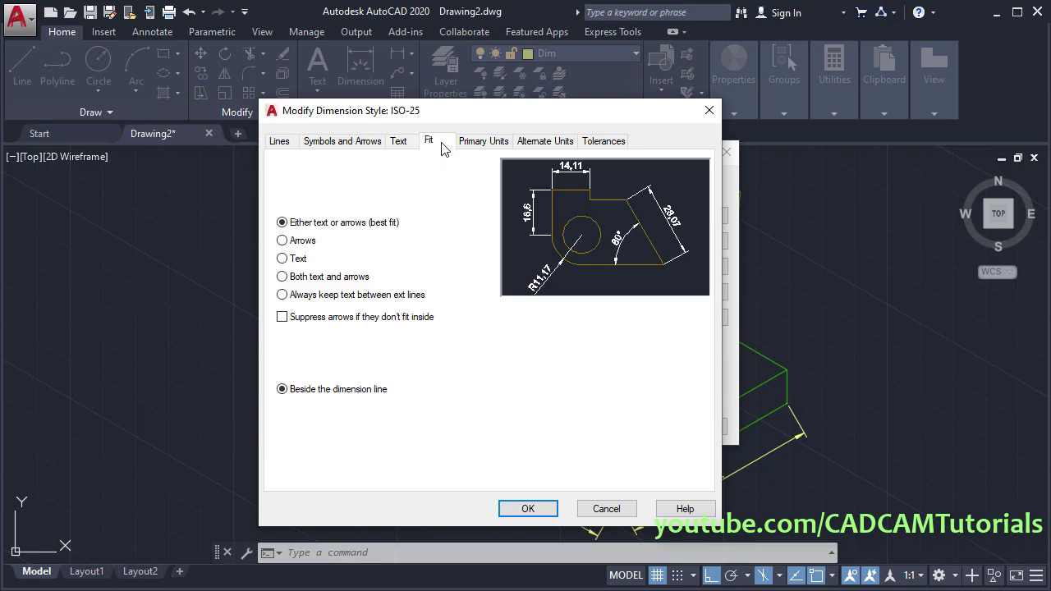
pyautogui.doubleClick(657, 363)
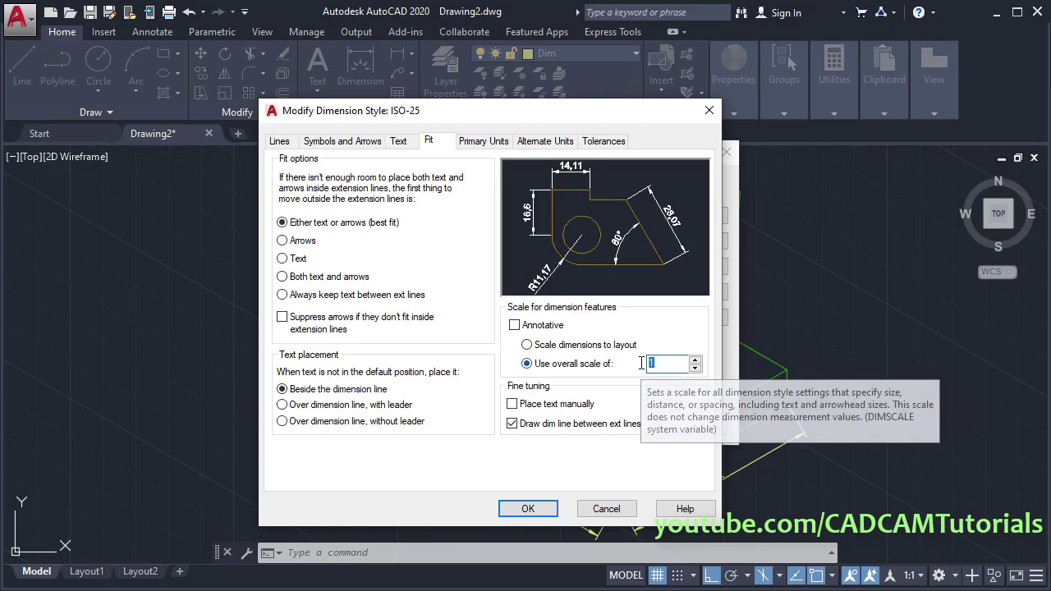
pyautogui.write('1.5')
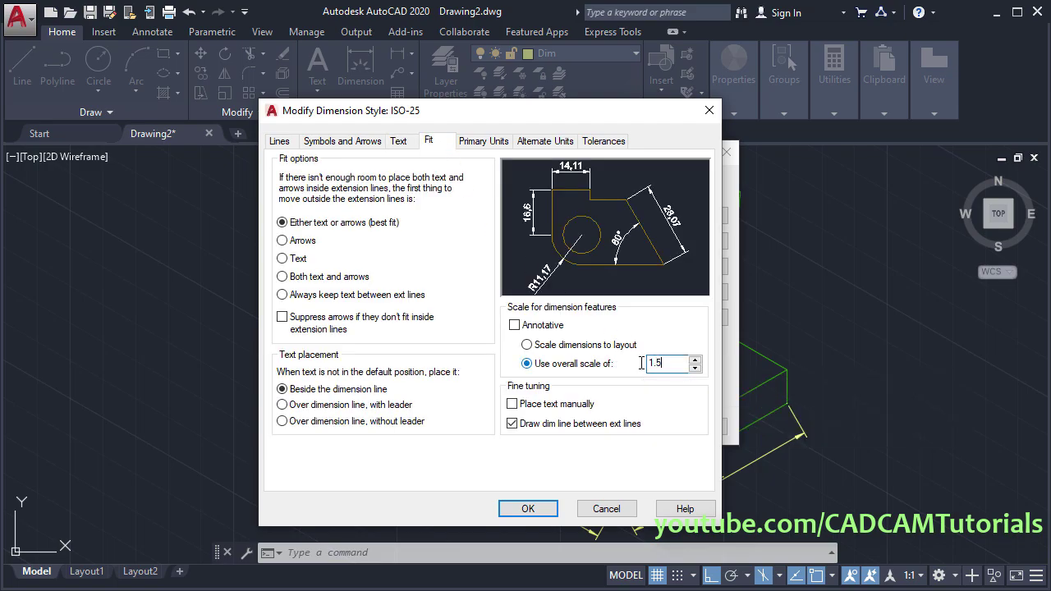
pyautogui.click(528, 506)
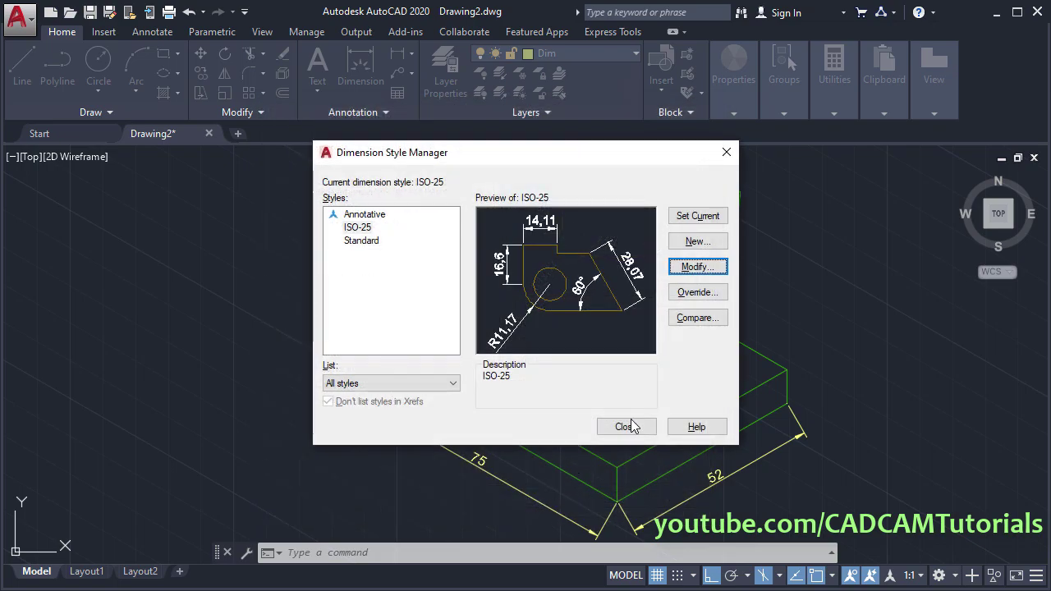
pyautogui.click(627, 427)
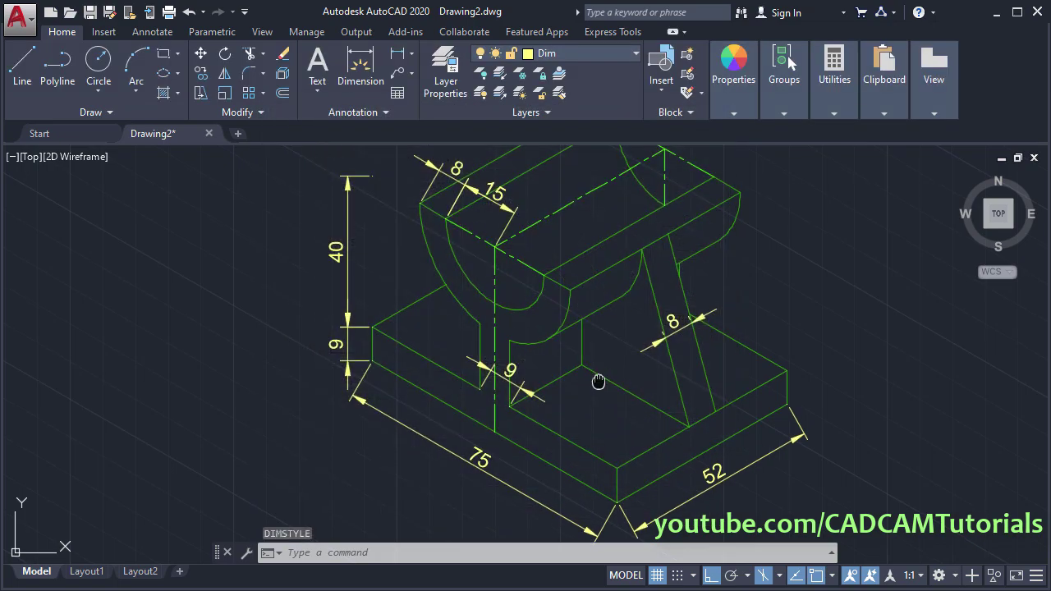
# Oblique the 75, 52 and stem-width 9 dimensions to vertical, taking the angle from the vertical edge at the base's corner
pyautogui.moveTo(606, 381)
pyautogui.mouseDown(button='middle')
pyautogui.moveTo(595, 425)
pyautogui.moveTo(542, 430)
pyautogui.mouseUp(button='middle')
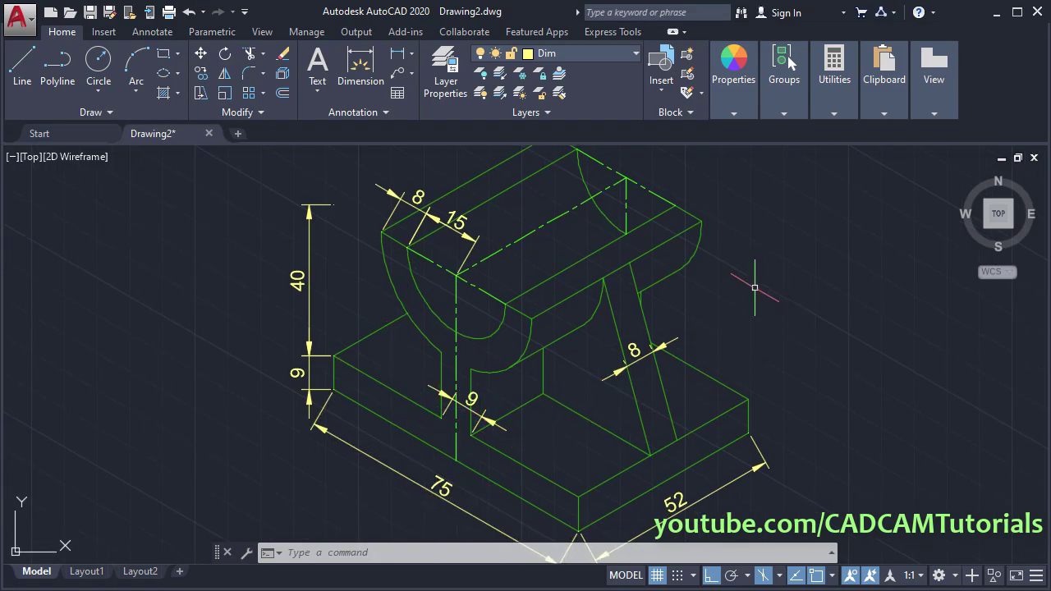
pyautogui.write('m')
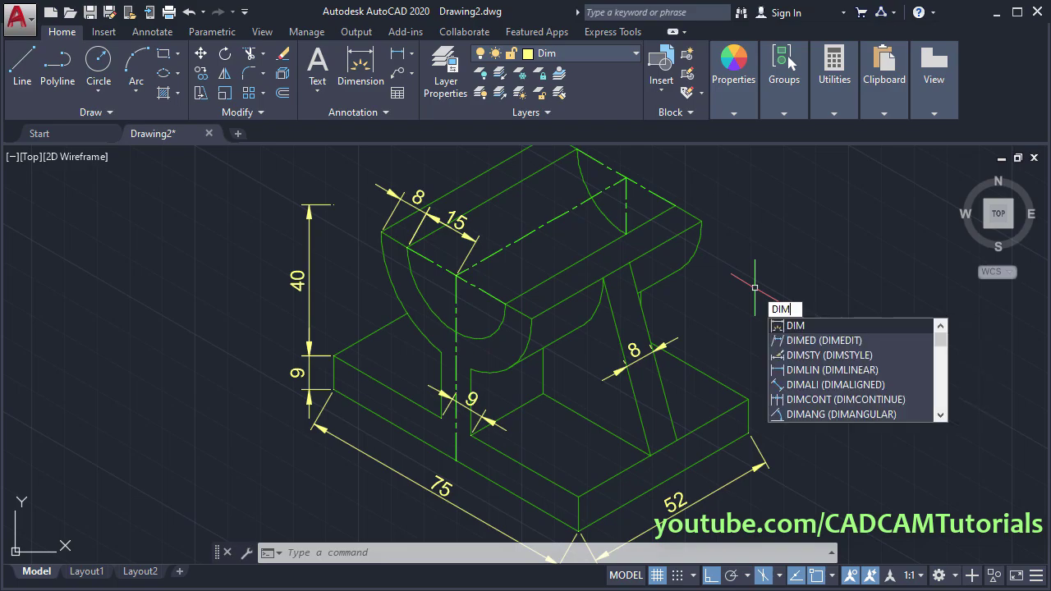
pyautogui.click(842, 348)
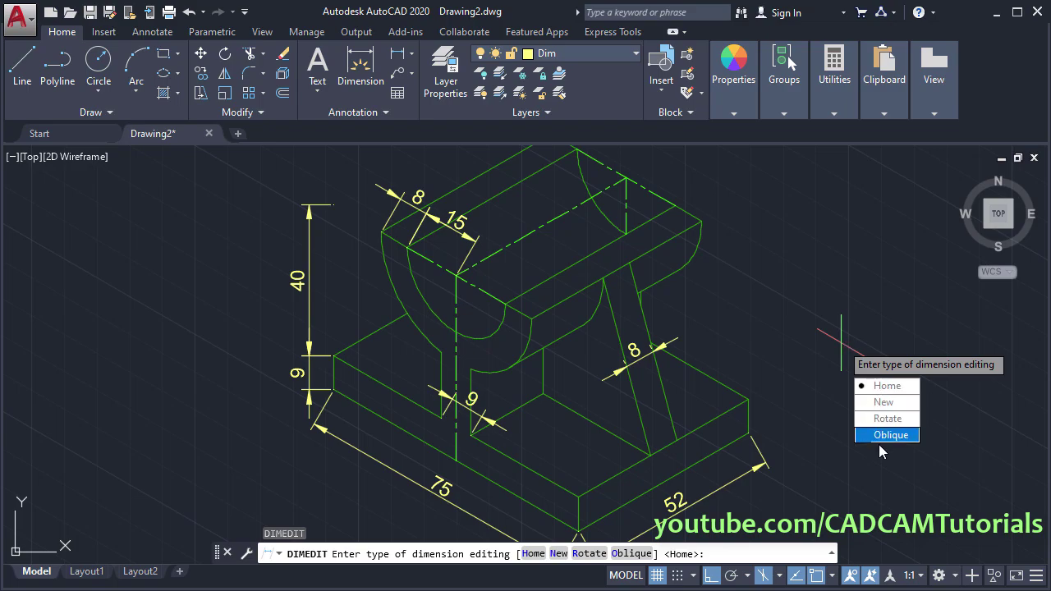
pyautogui.click(892, 435)
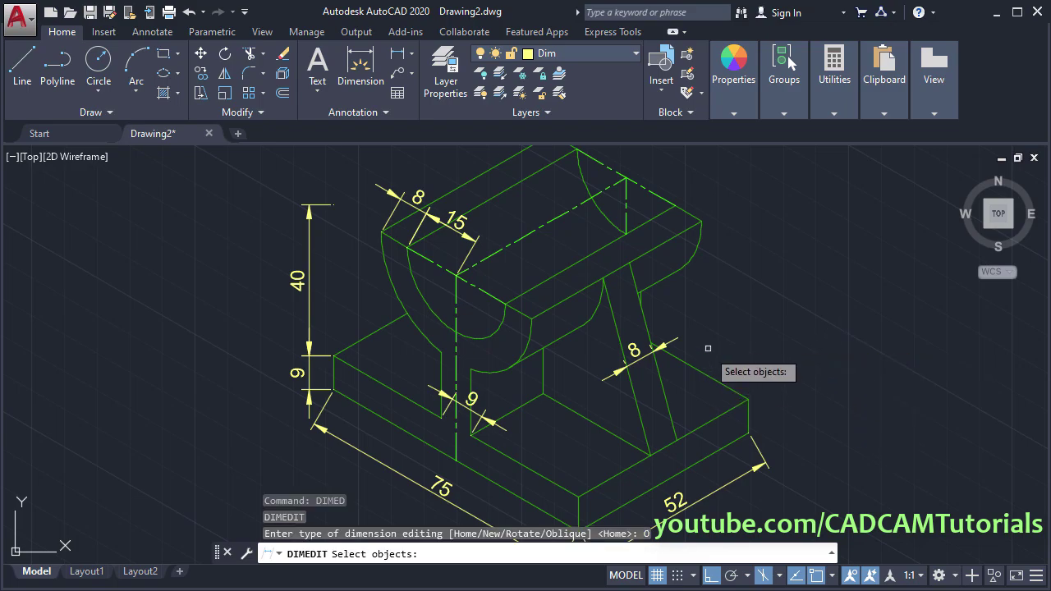
pyautogui.moveTo(708, 348); pyautogui.dragTo(652, 308, button='middle')
pyautogui.hotkey('alt', 'Tab')
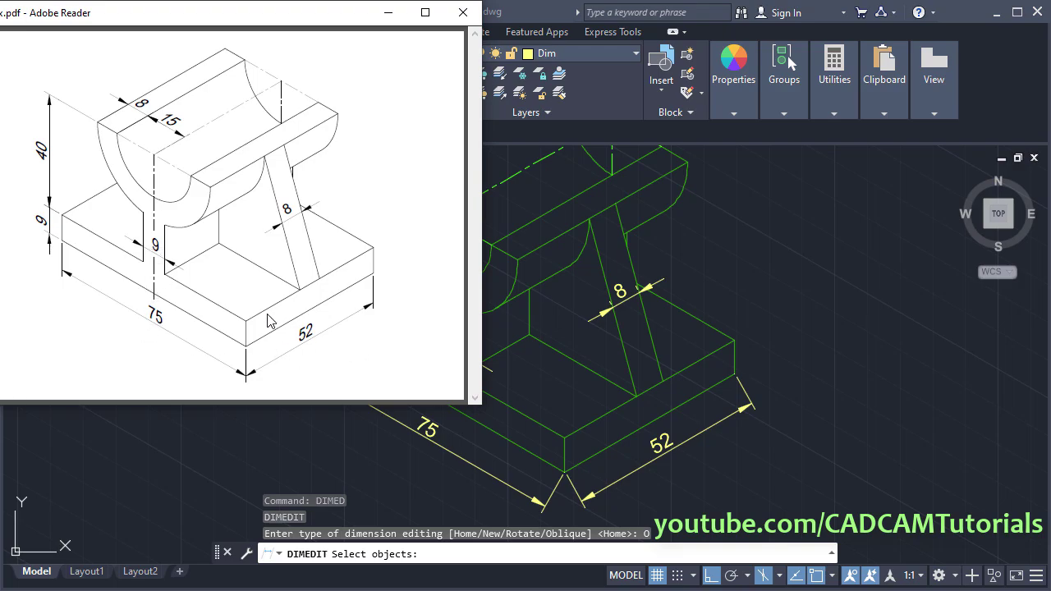
pyautogui.hotkey('alt', 'Tab')
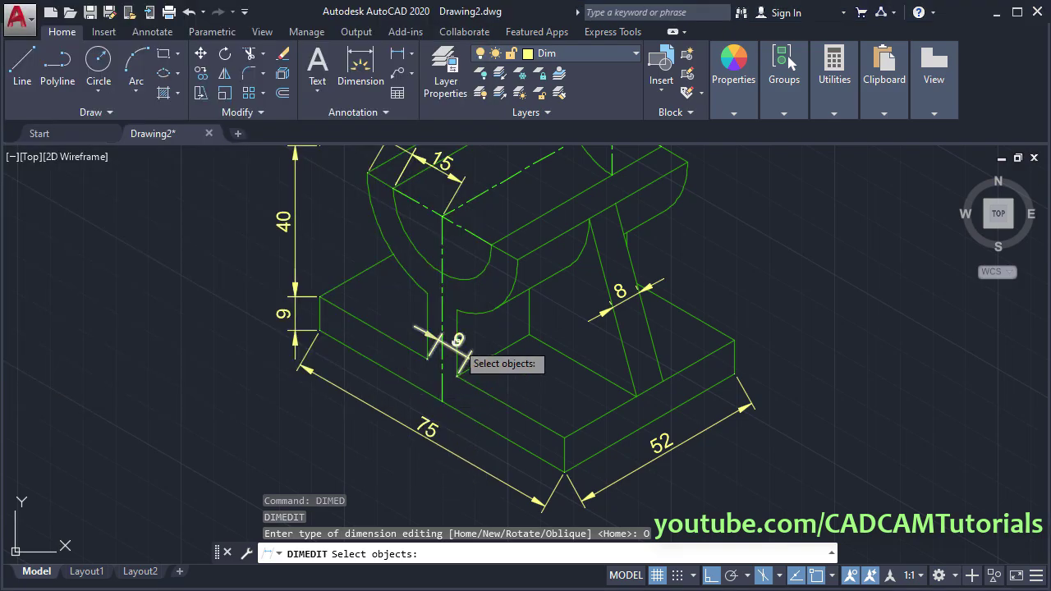
pyautogui.click(453, 346)
pyautogui.click(433, 440)
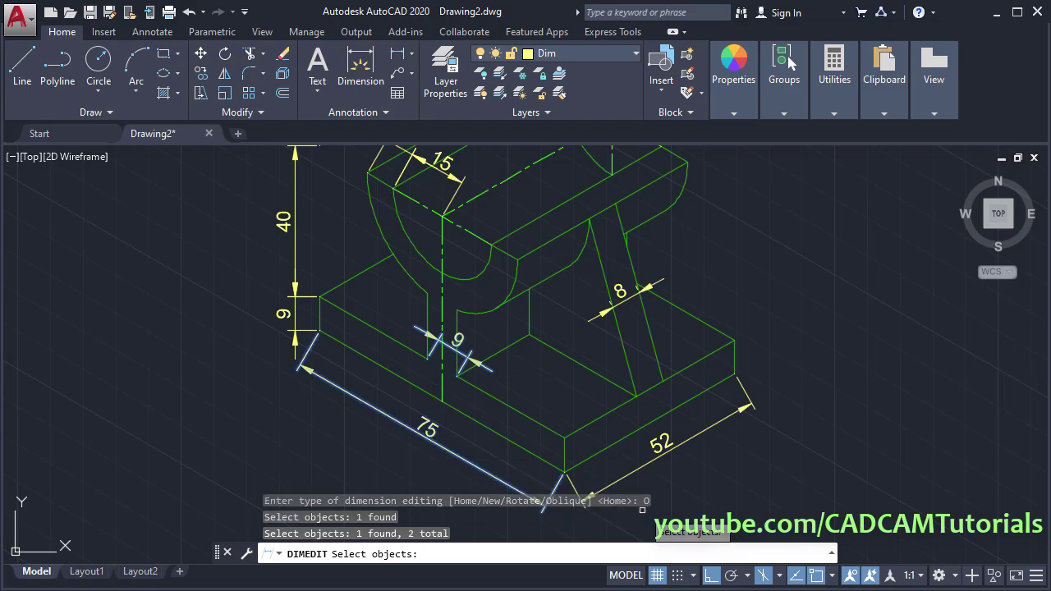
pyautogui.click(613, 483)
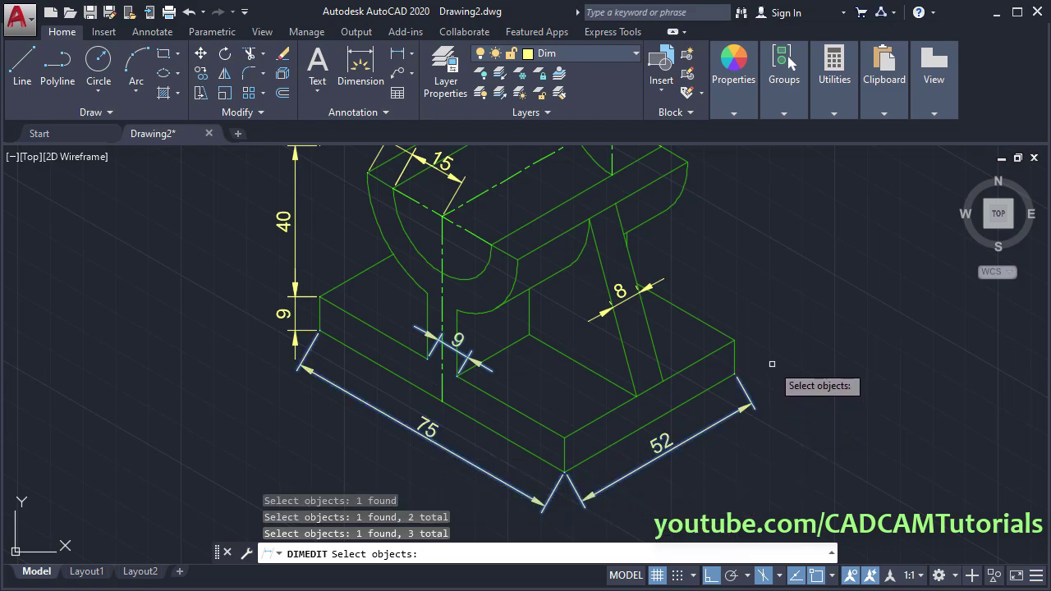
pyautogui.press('Return')
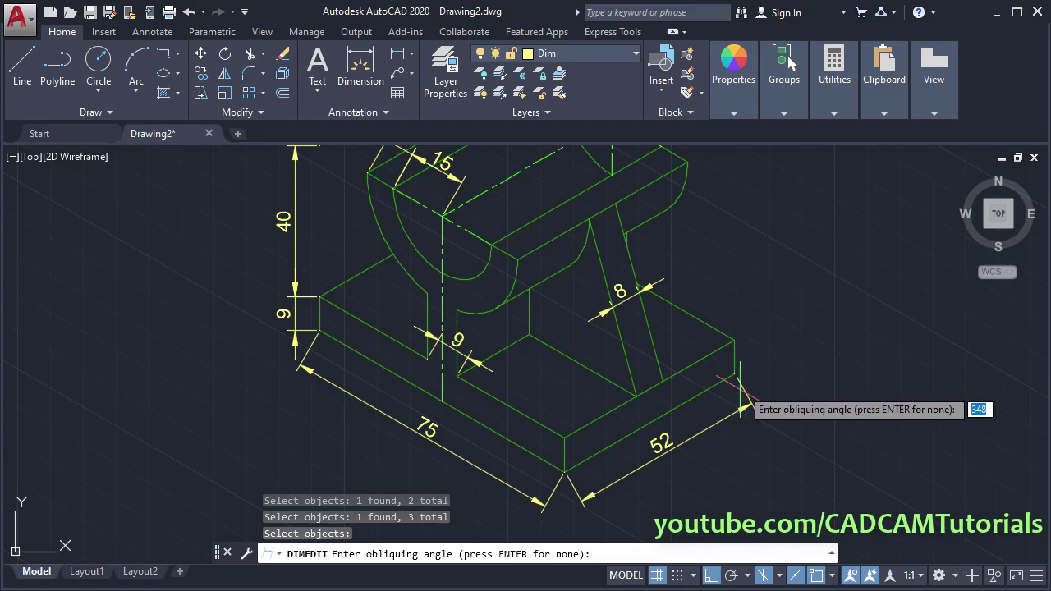
pyautogui.click(735, 341)
pyautogui.click(736, 374)
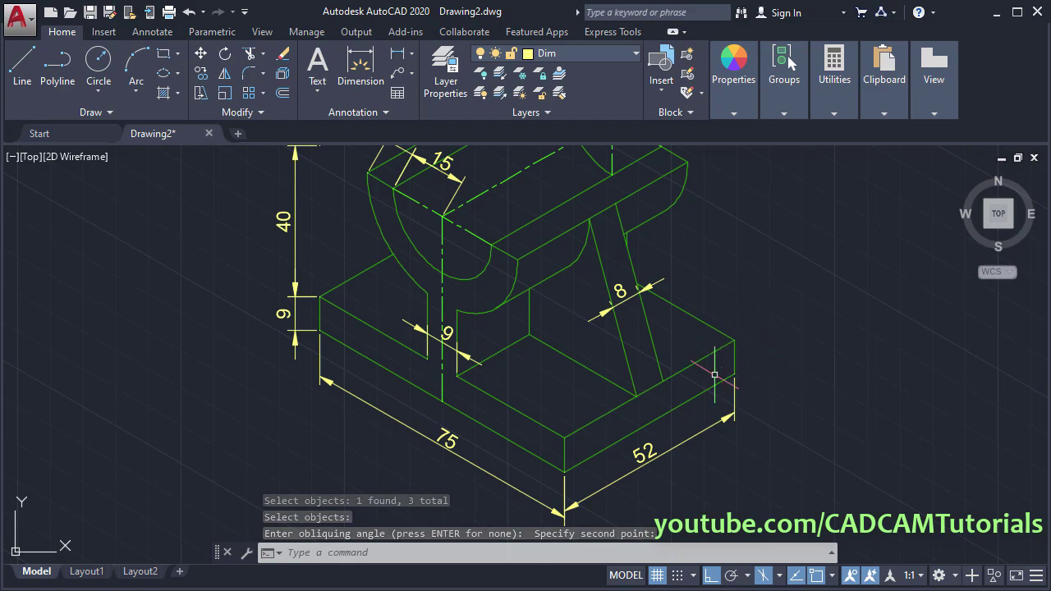
# Oblique the vertical 40 and 9 height dimensions parallel to the base's 75 edge, picking two points for the angle
pyautogui.moveTo(634, 351); pyautogui.dragTo(763, 396, button='middle')
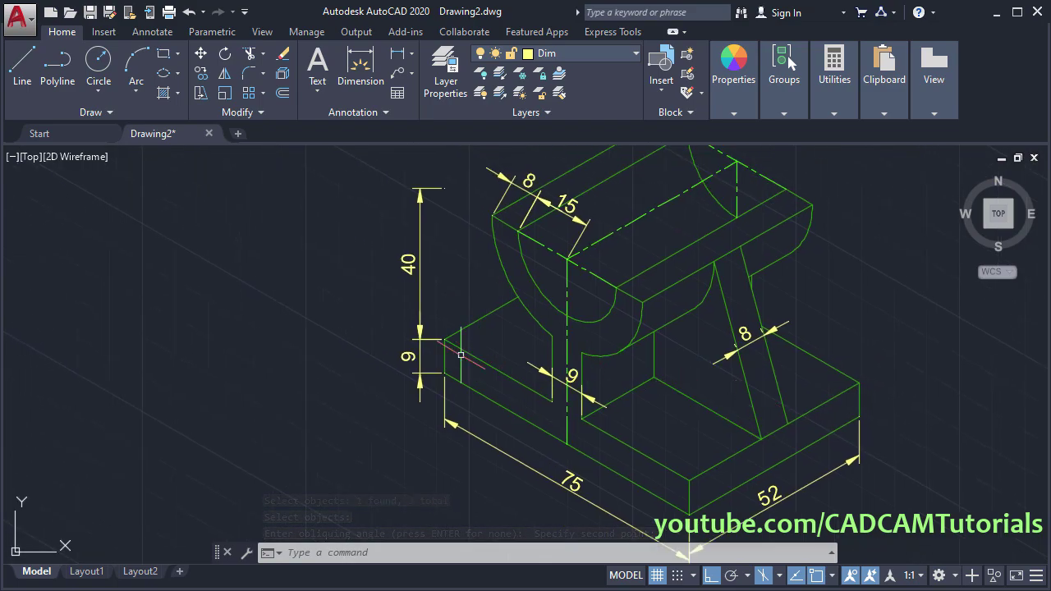
pyautogui.press('Return')
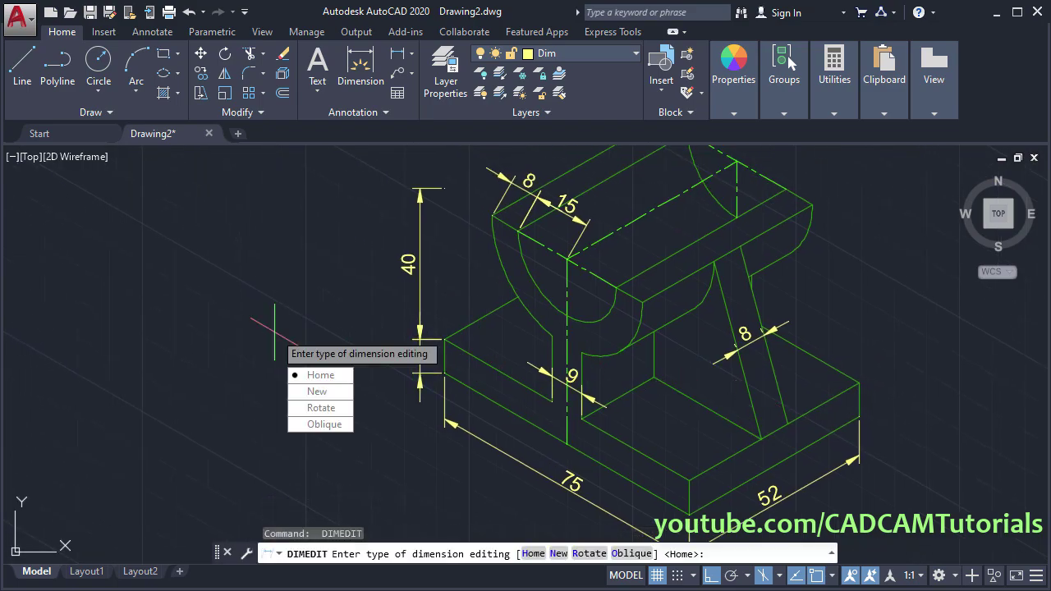
pyautogui.click(318, 424)
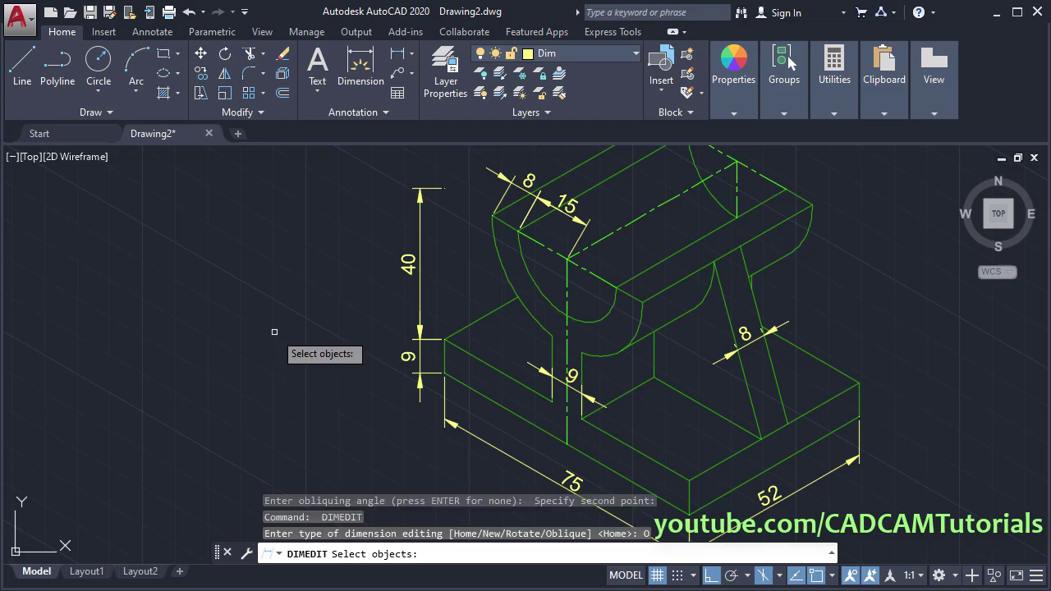
pyautogui.click(420, 374)
pyautogui.click(419, 281)
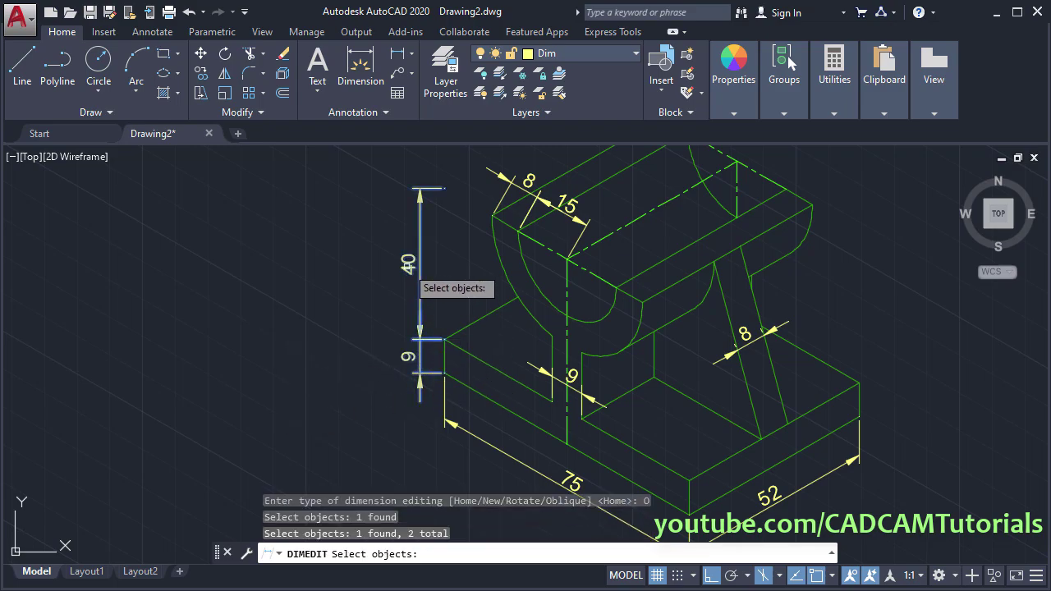
pyautogui.press('Return')
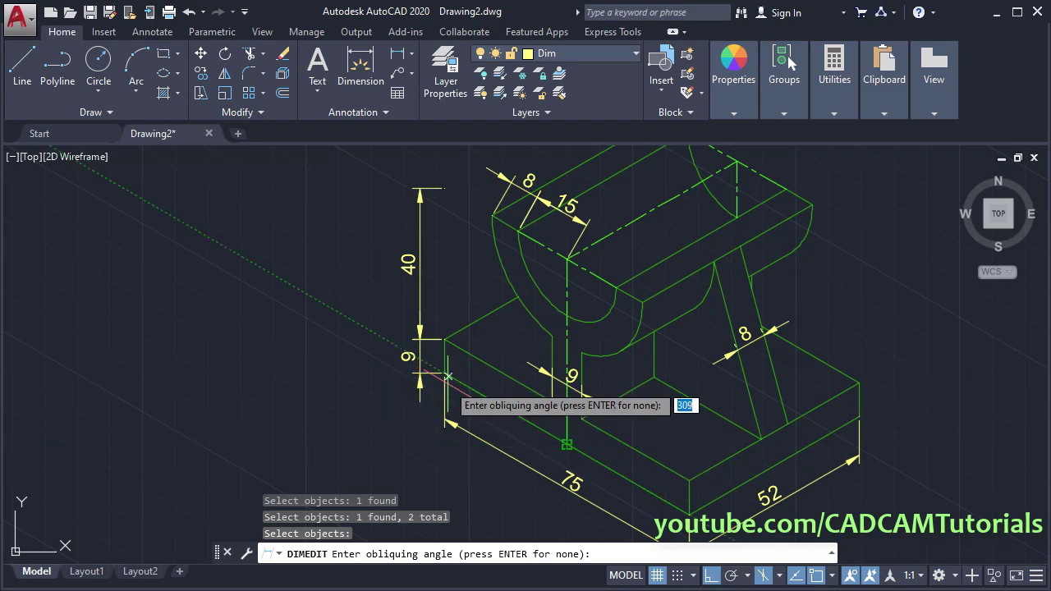
pyautogui.scroll(2, 500, 371)
pyautogui.click(494, 370)
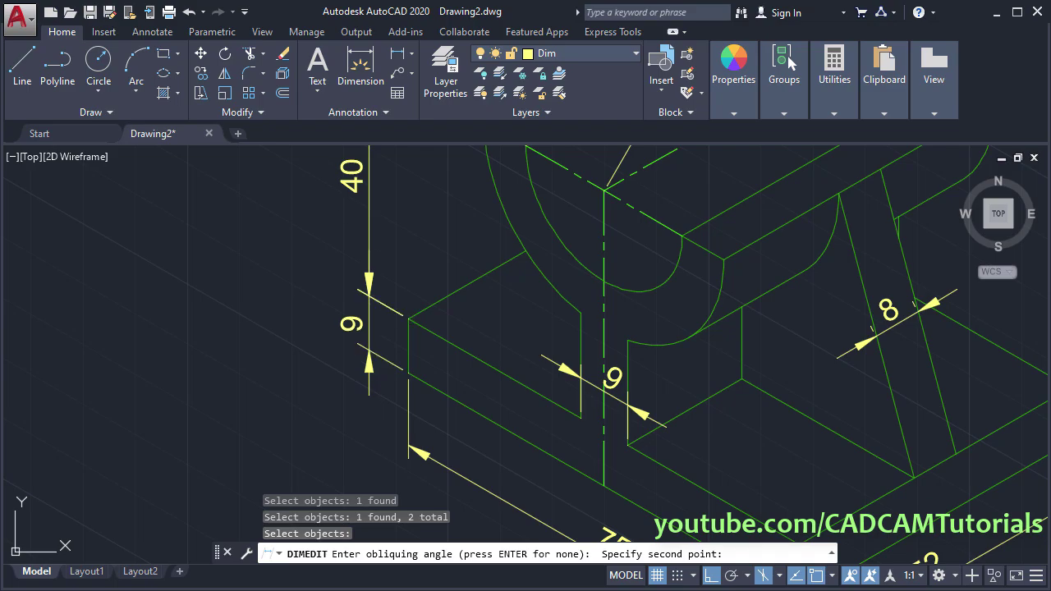
pyautogui.click(409, 319)
# Oblique the 8 and 15 dimensions on the half-round trough, taking the angle from the trough's long inner top edge
pyautogui.scroll(-2, 351, 369)
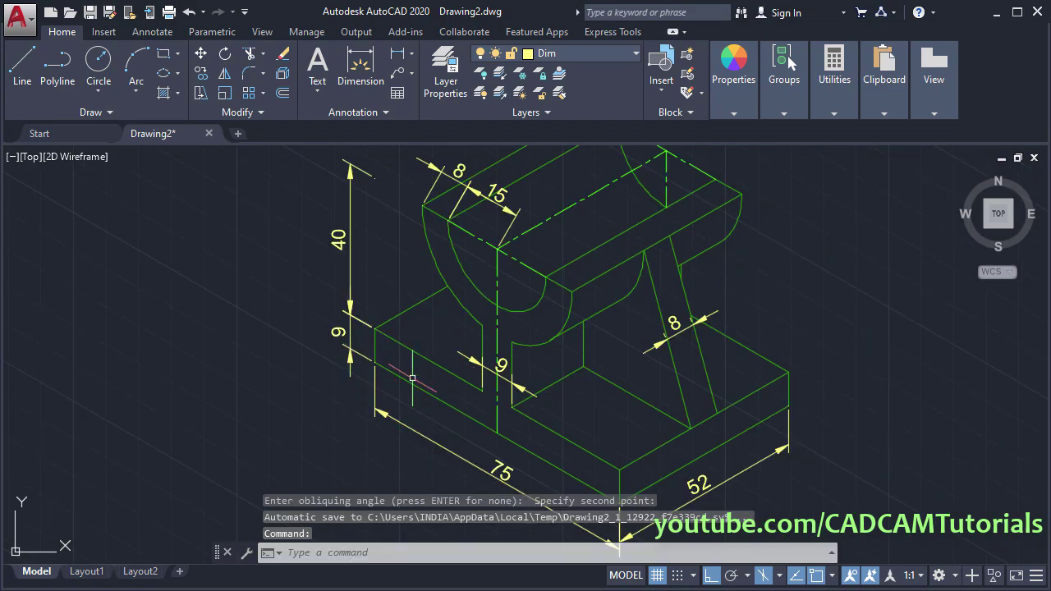
pyautogui.moveTo(348, 293); pyautogui.dragTo(277, 347, button='middle')
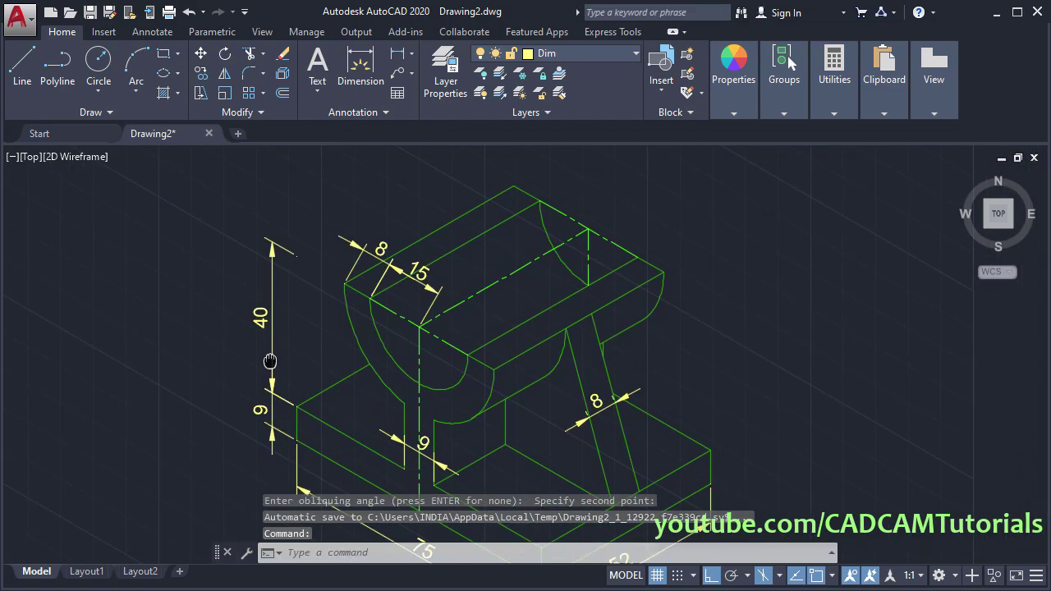
pyautogui.moveTo(345, 352); pyautogui.dragTo(304, 336, button='middle')
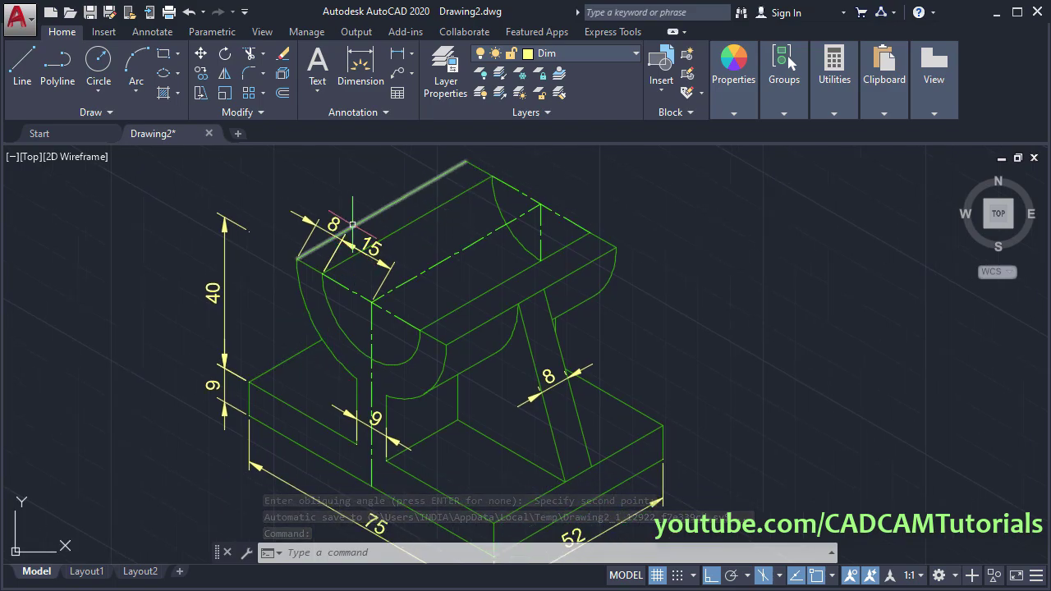
pyautogui.moveTo(379, 219); pyautogui.dragTo(406, 277, button='middle')
pyautogui.press('Return')
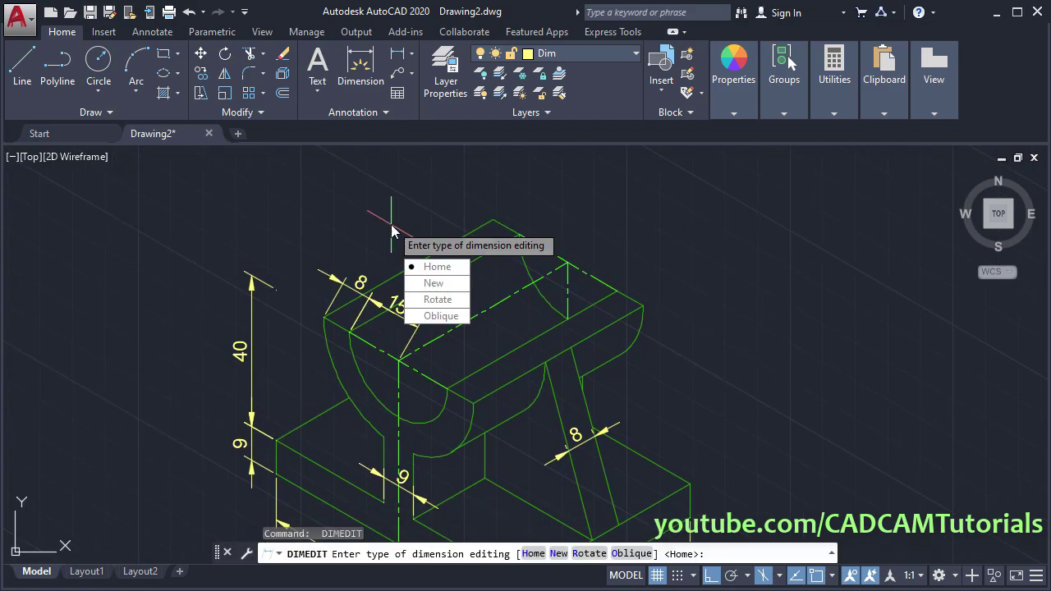
pyautogui.click(435, 316)
pyautogui.click(414, 323)
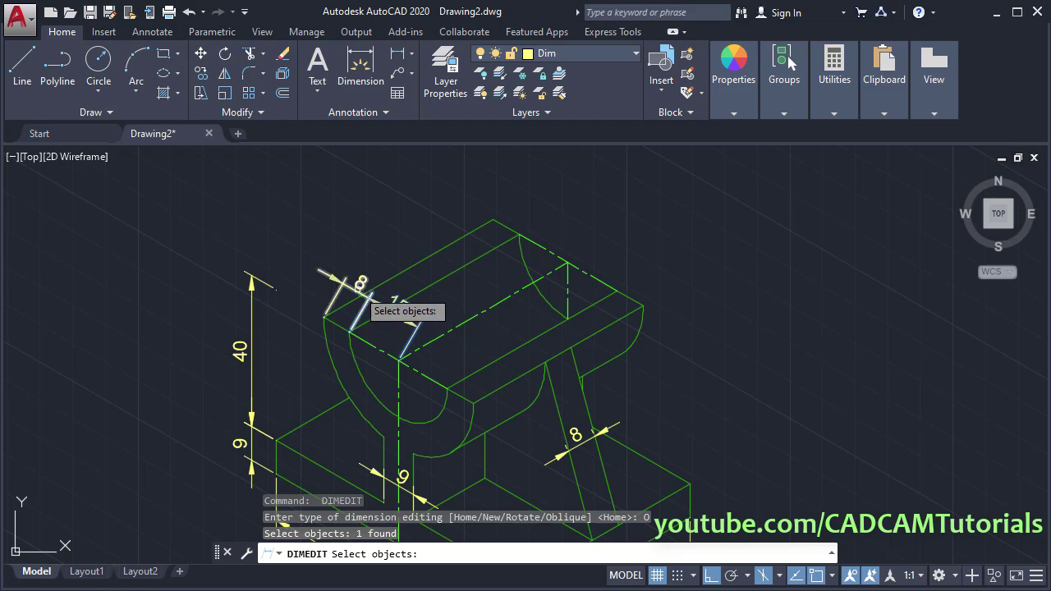
pyautogui.click(355, 286)
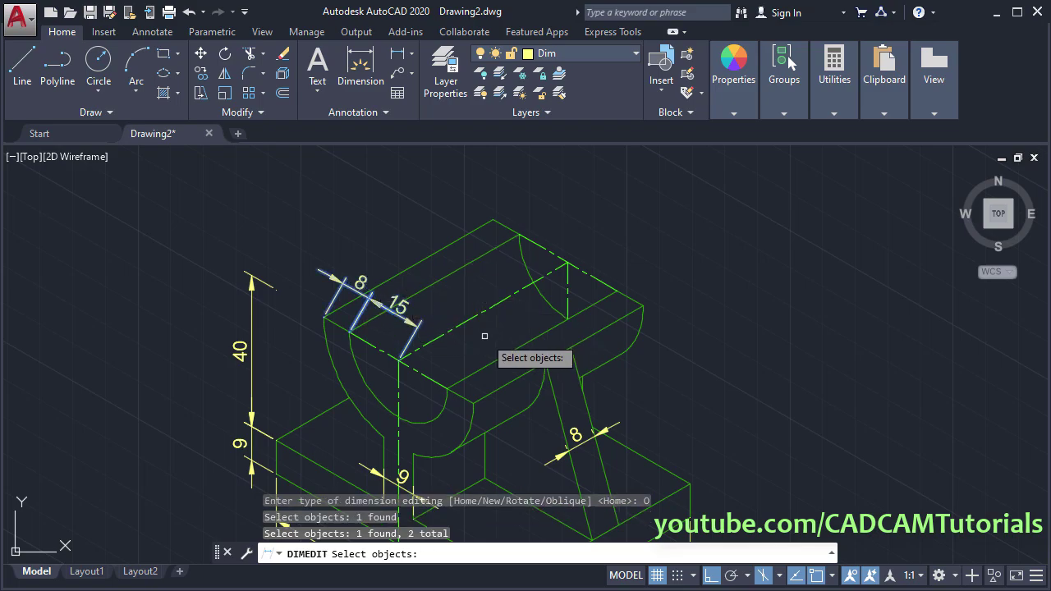
pyautogui.press('Return')
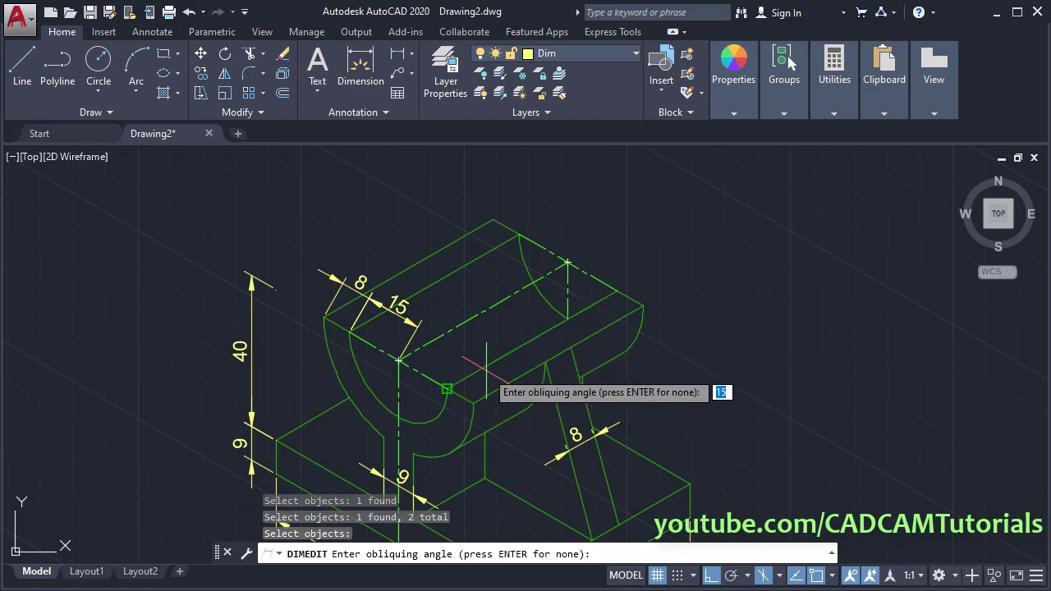
pyautogui.click(447, 387)
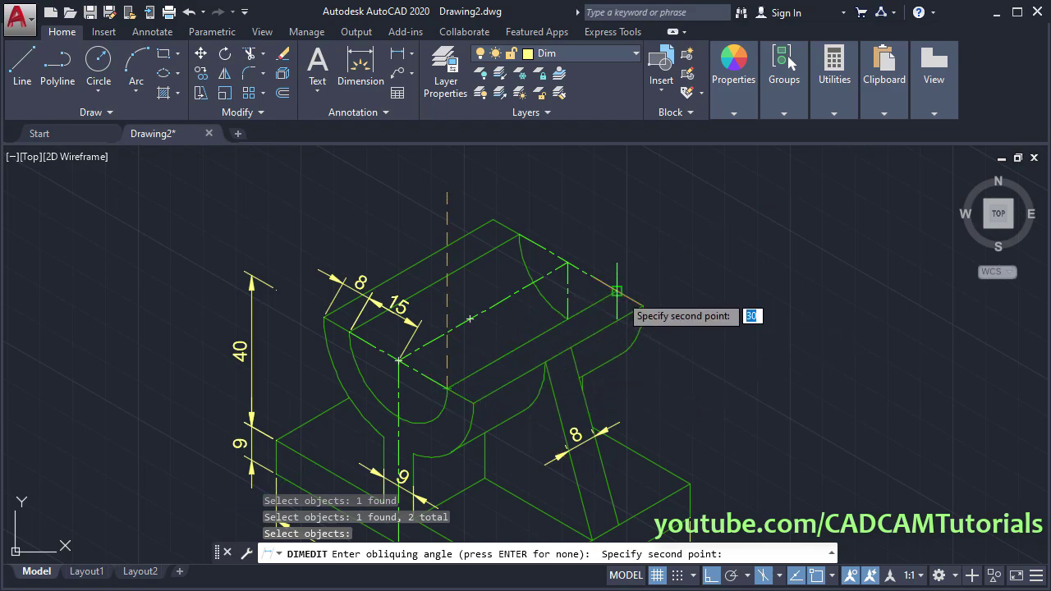
pyautogui.click(617, 291)
# Oblique the inclined rib's 8 thickness dimension, taking the angle from the upper and lower ends of the rib's slanted edge
pyautogui.scroll(-2, 704, 316)
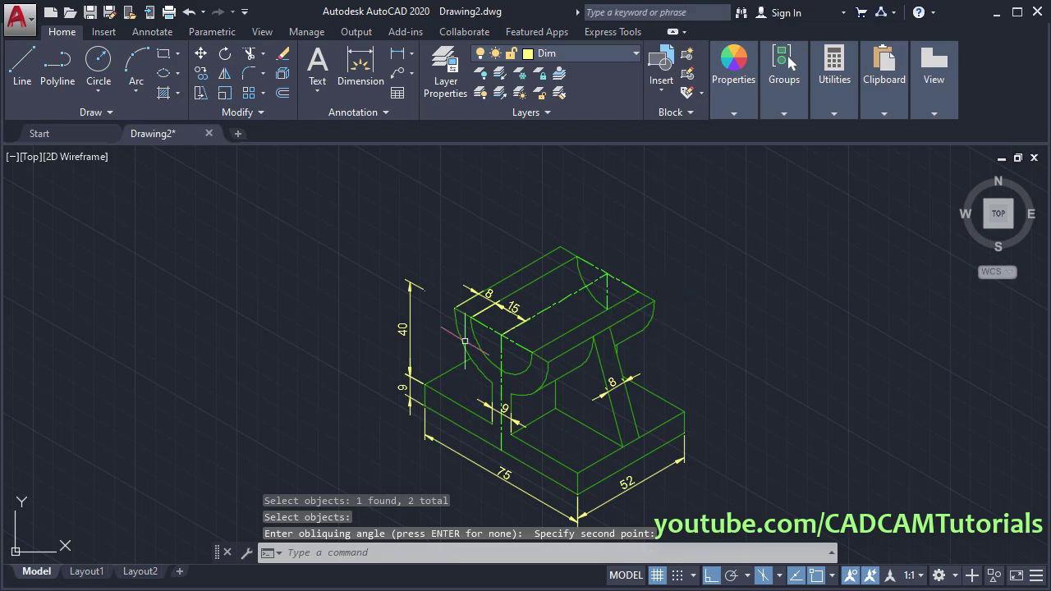
pyautogui.scroll(-1, 458, 387)
pyautogui.scroll(5, 493, 319)
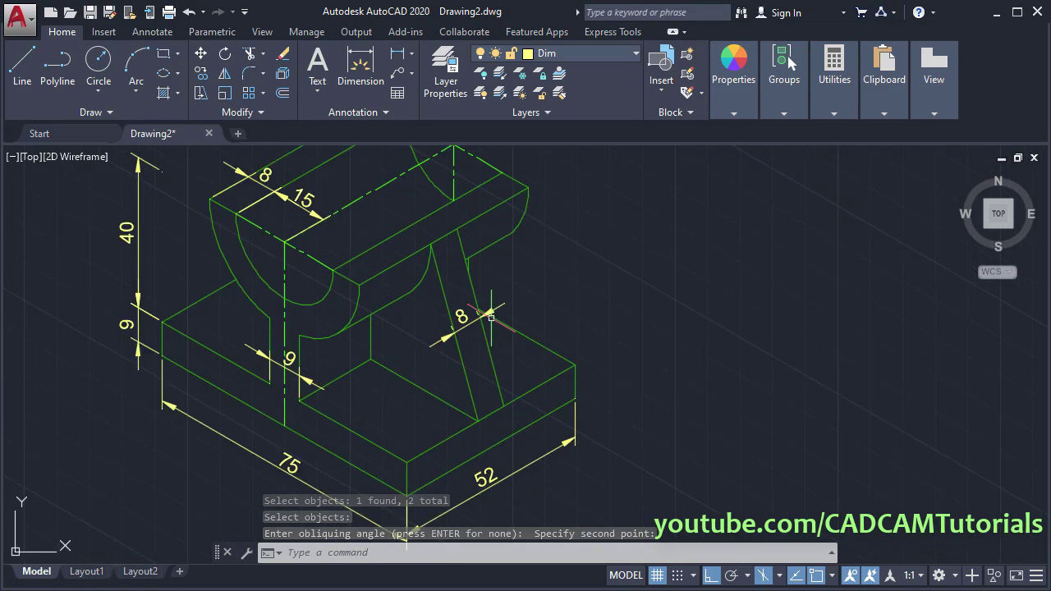
pyautogui.moveTo(578, 311); pyautogui.dragTo(628, 358, button='middle')
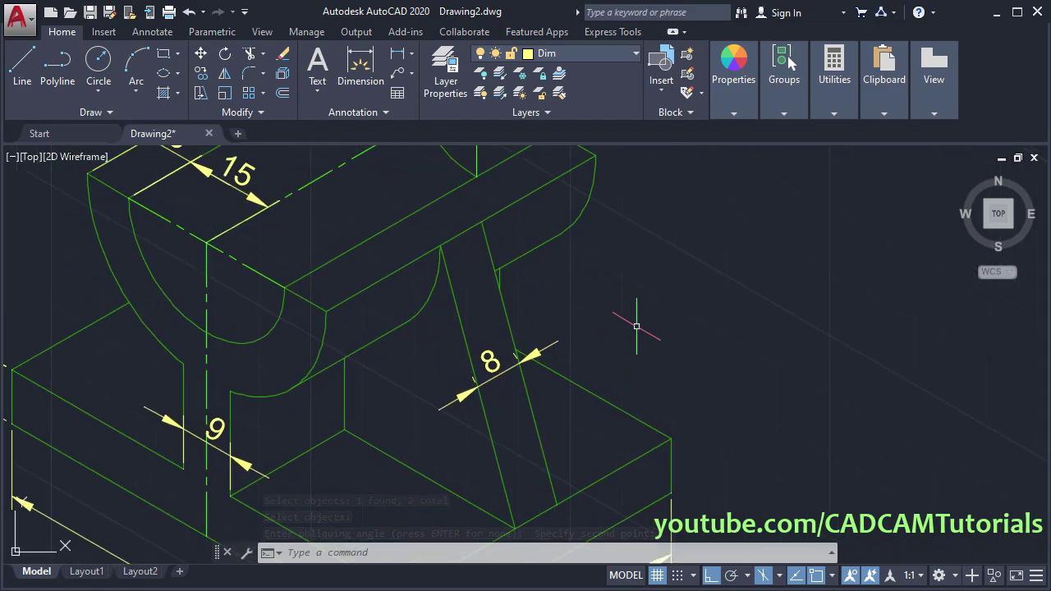
pyautogui.write('dimedit')
pyautogui.press('Return')
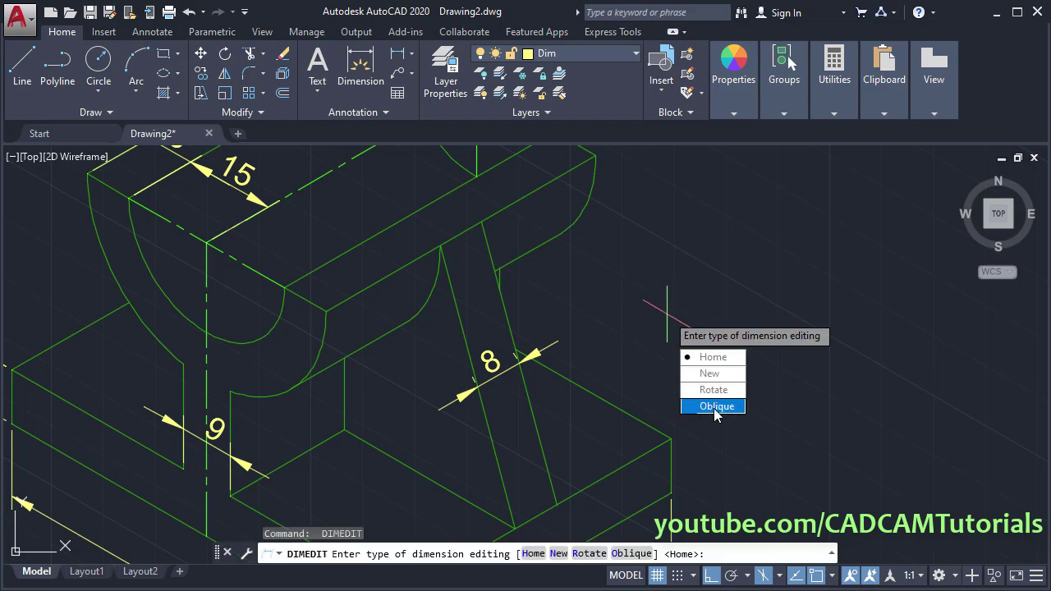
pyautogui.write('o')
pyautogui.press('Return')
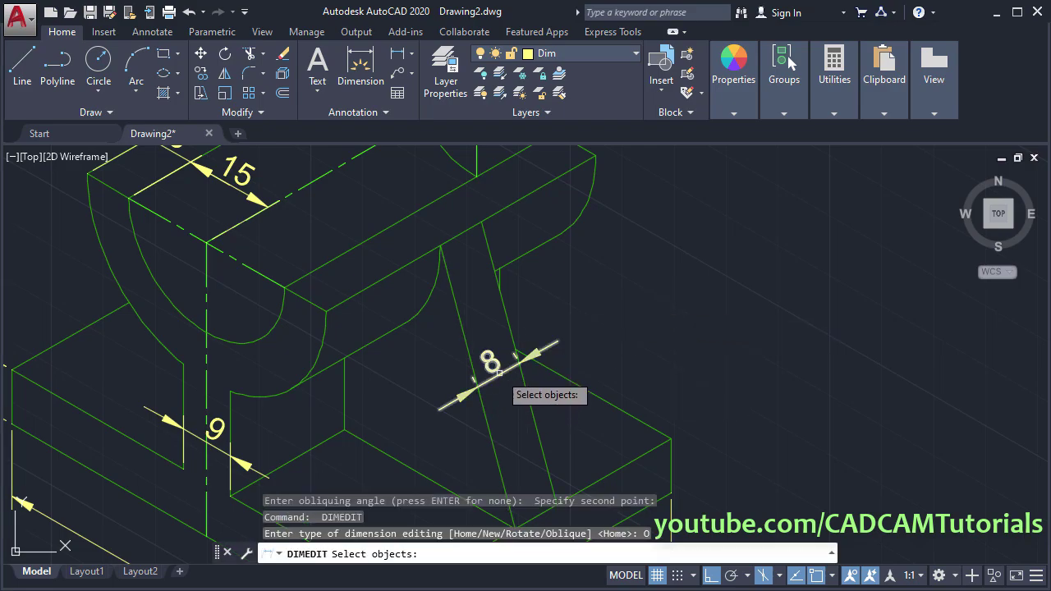
pyautogui.click(499, 372)
pyautogui.press('Return')
pyautogui.moveTo(467, 247); pyautogui.dragTo(447, 206, button='middle')
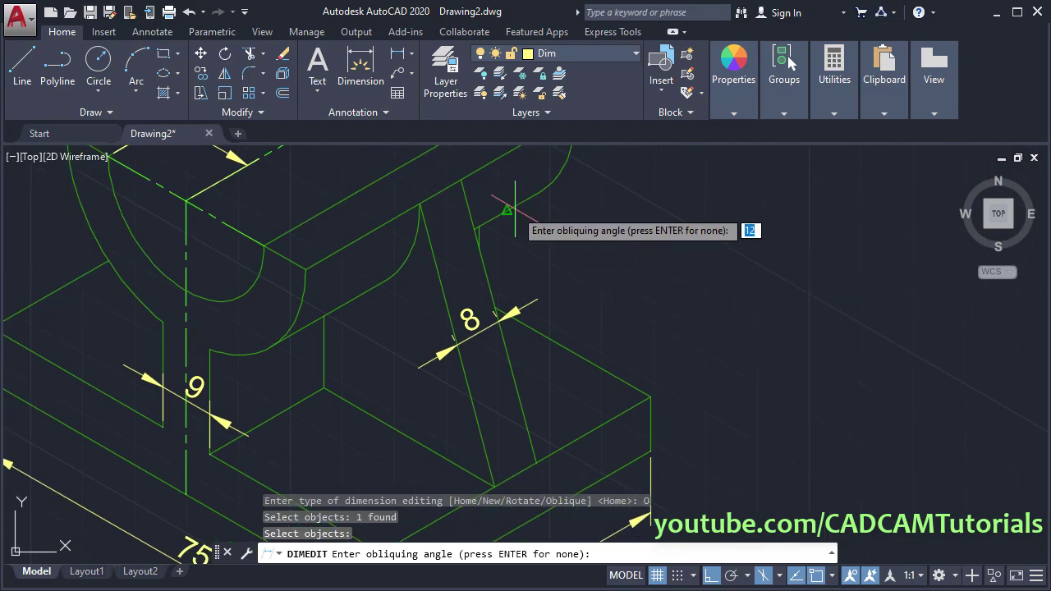
pyautogui.click(438, 167)
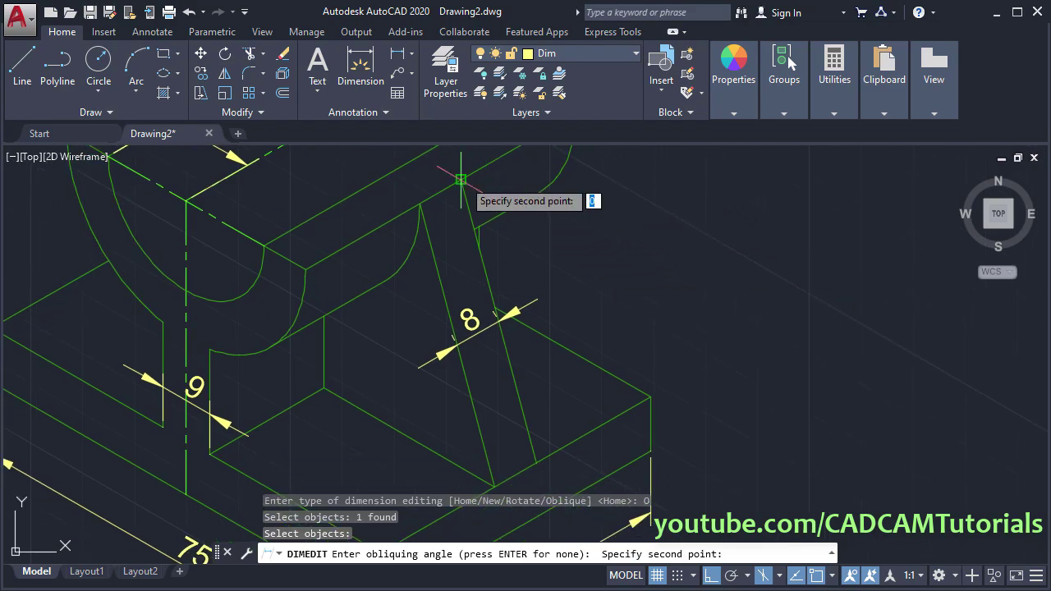
pyautogui.click(536, 463)
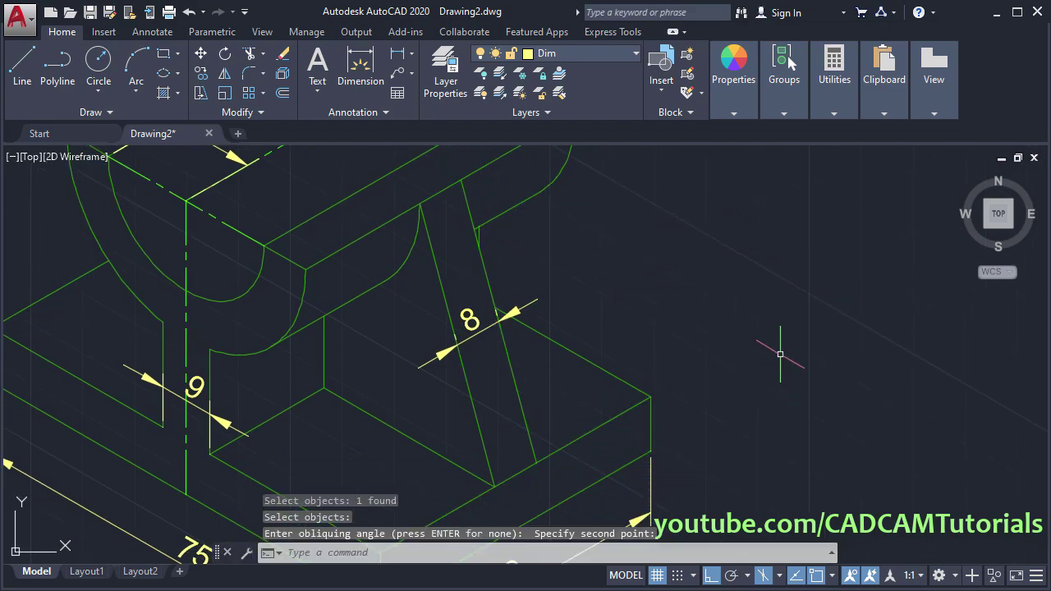
# Compare the obliqued dimensions with the reference PDF in Adobe Reader, and return to the AutoCAD drawing
pyautogui.scroll(-2, 651, 328)
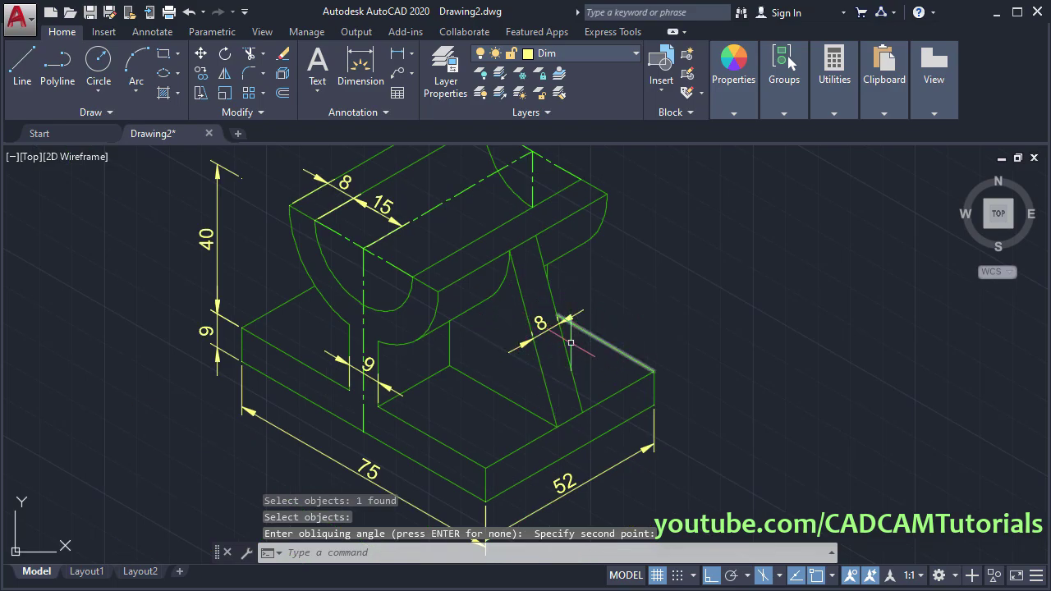
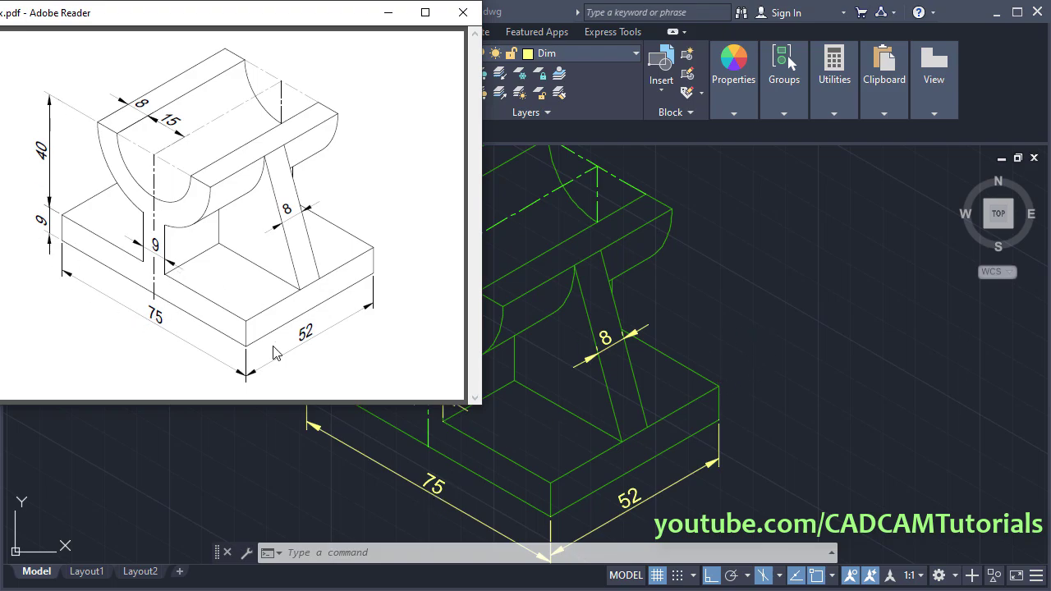
pyautogui.click(698, 297)
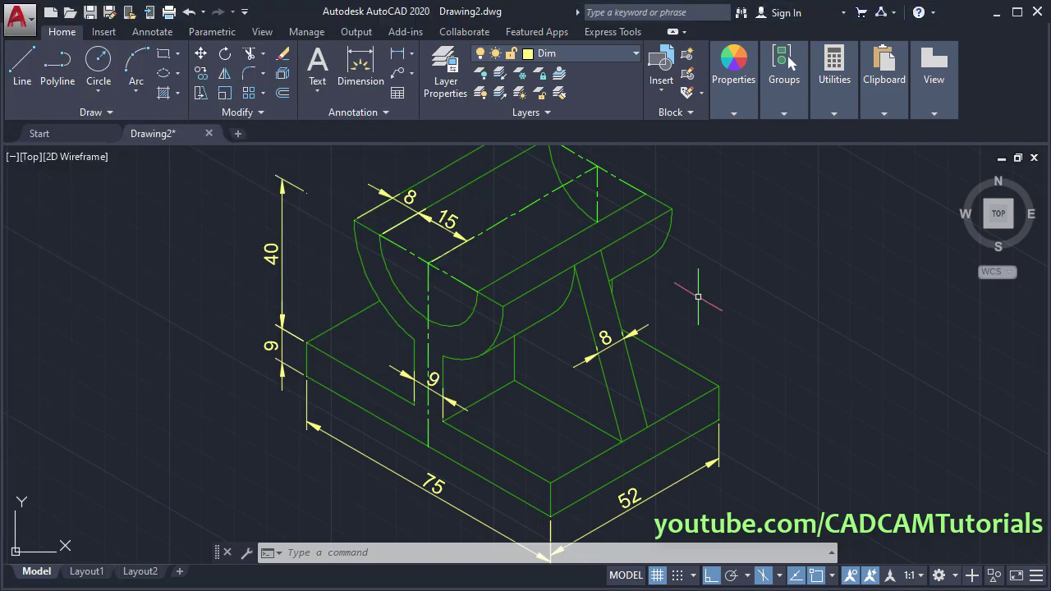
# Create a text style named 30 with an oblique angle of 30 and apply it
pyautogui.moveTo(336, 258); pyautogui.dragTo(348, 262, button='middle')
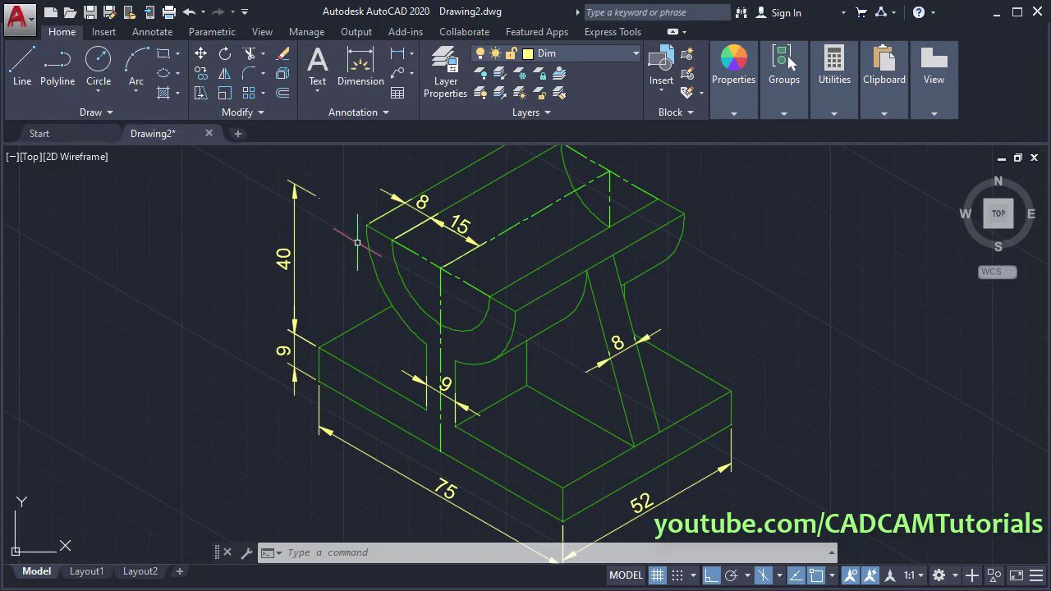
pyautogui.click(336, 112)
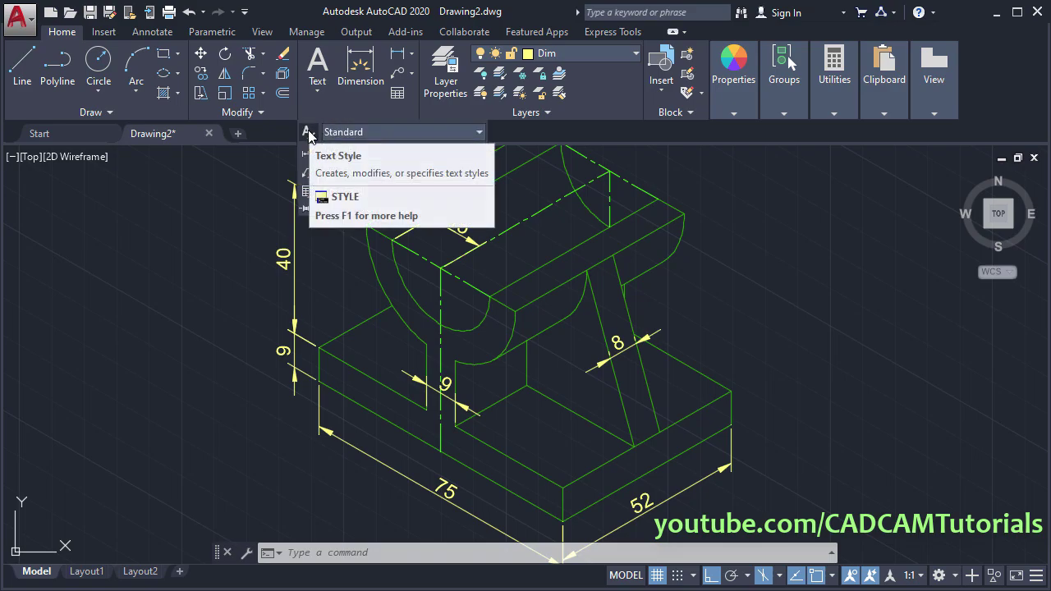
pyautogui.click(310, 136)
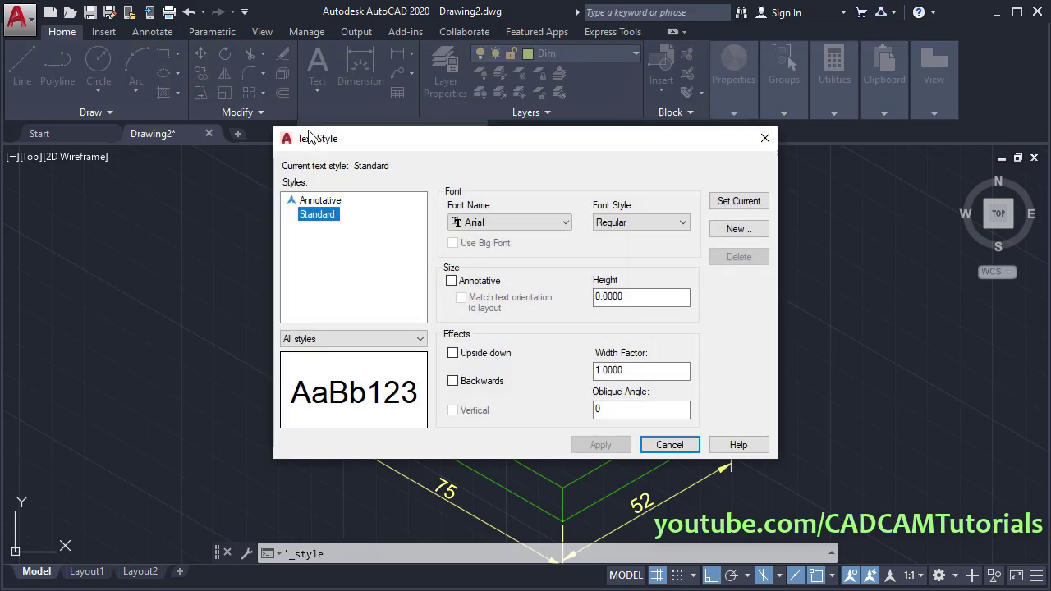
pyautogui.click(749, 237)
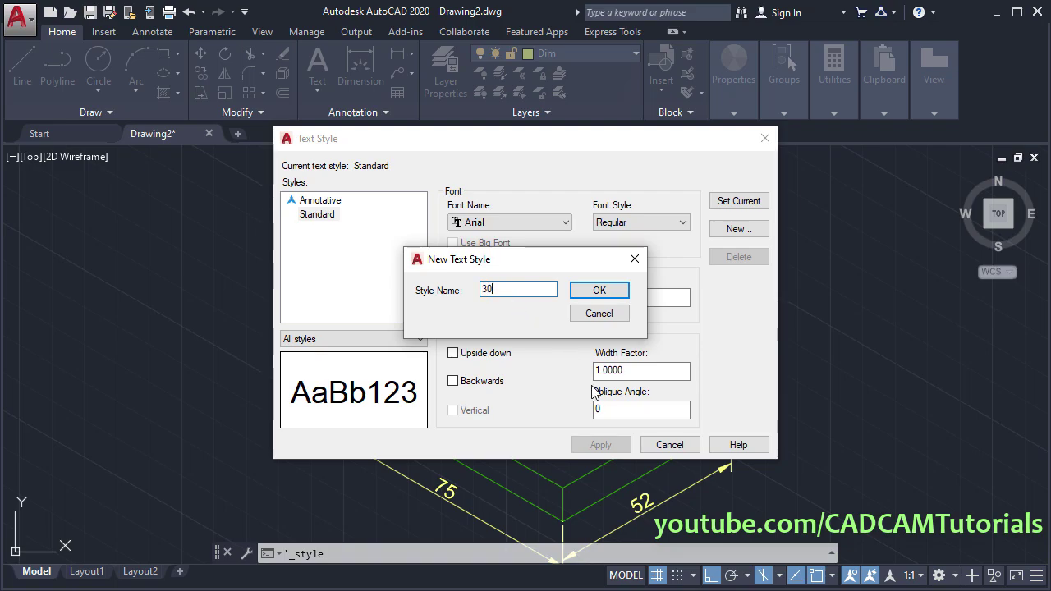
pyautogui.click(597, 300)
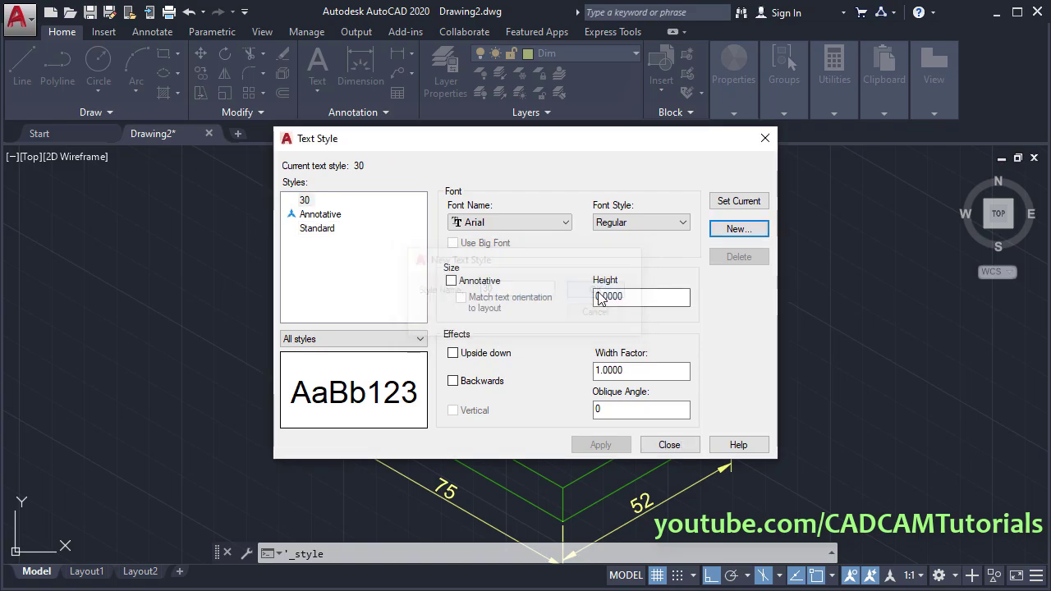
pyautogui.doubleClick(618, 410)
pyautogui.write('30')
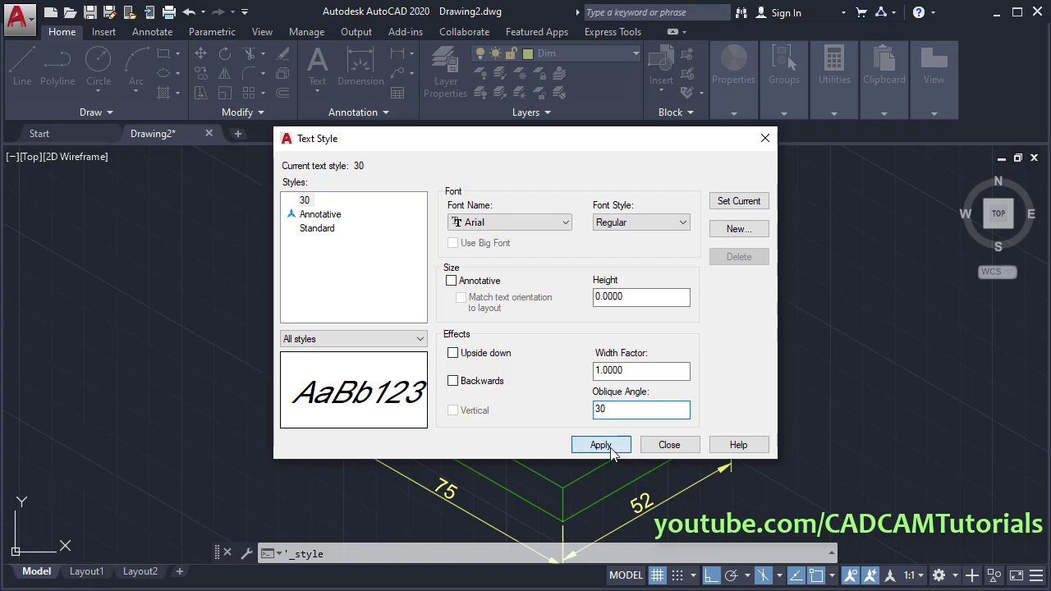
pyautogui.click(616, 446)
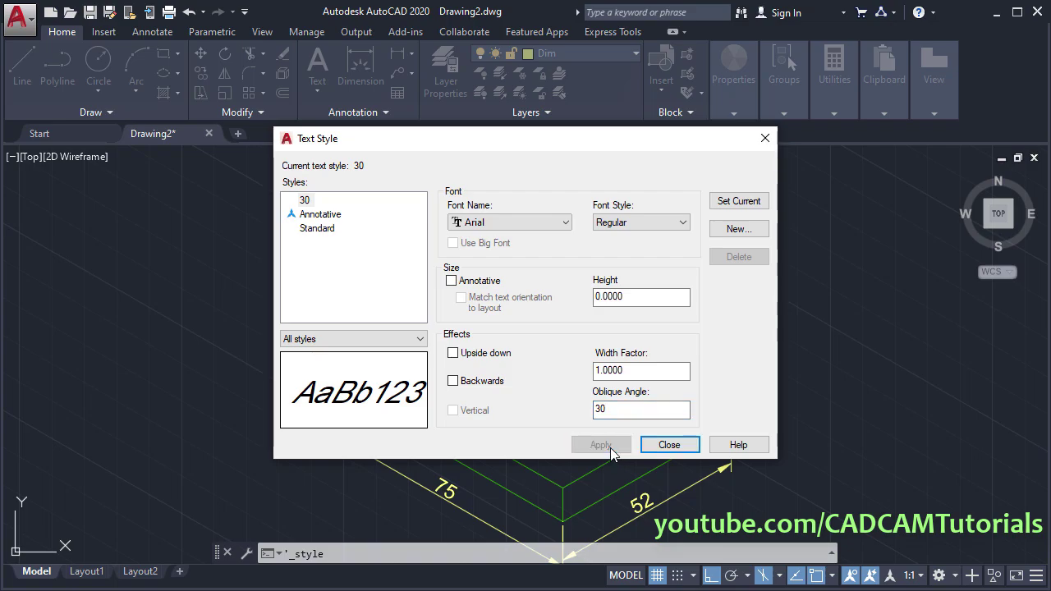
# Create a text style named -30 with an oblique angle of -30, and save the style changes
pyautogui.click(738, 229)
pyautogui.write('-')
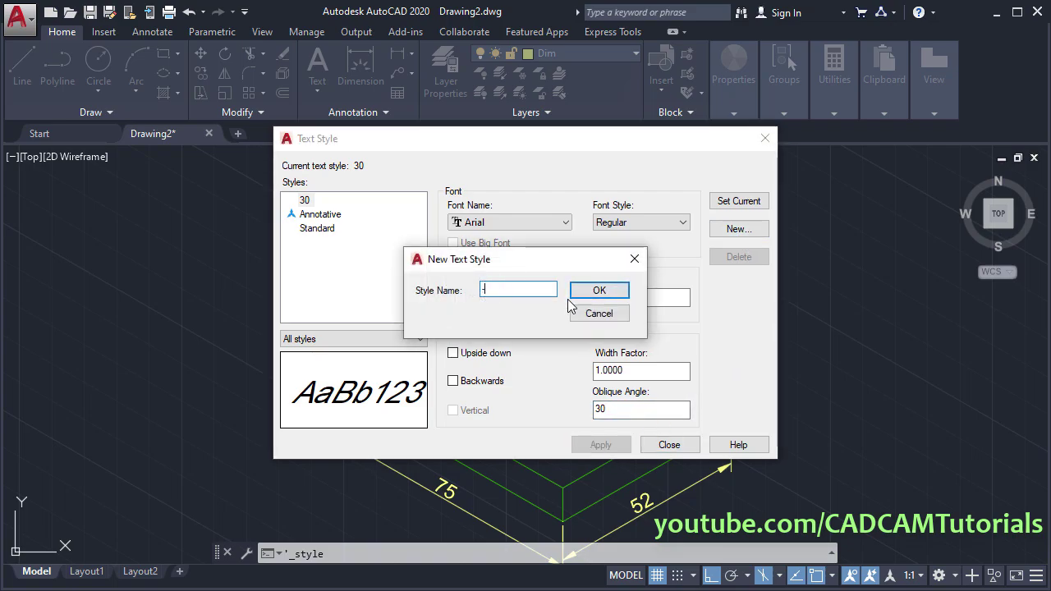
pyautogui.write('30')
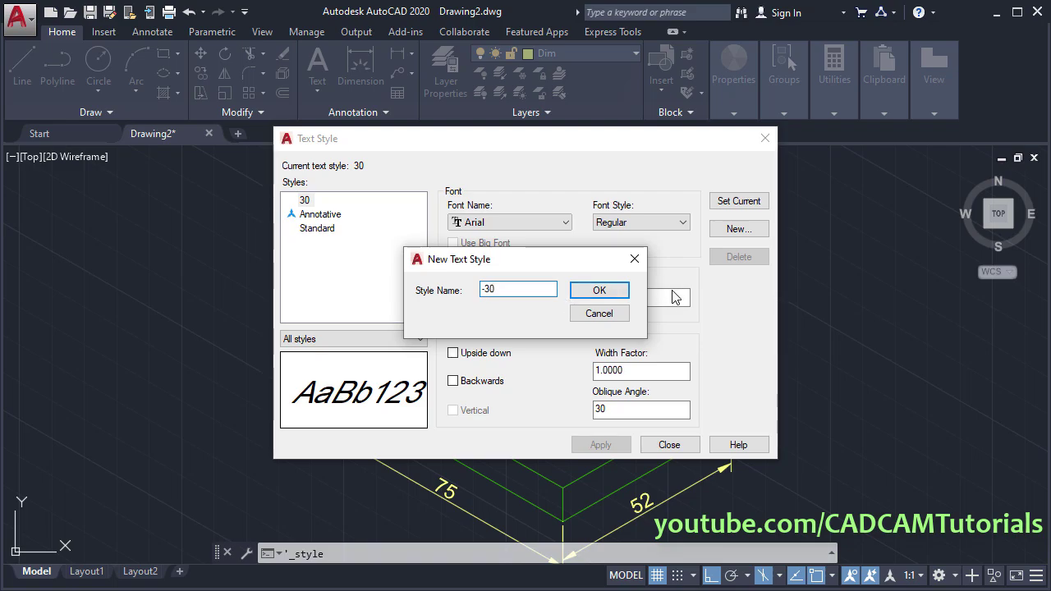
pyautogui.click(599, 290)
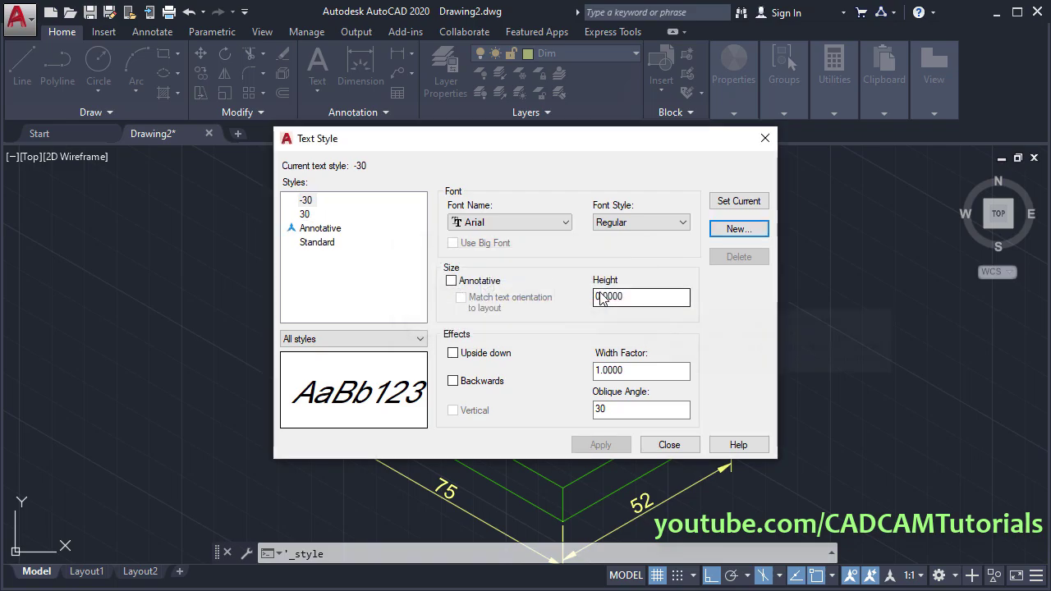
pyautogui.click(598, 409)
pyautogui.write('-')
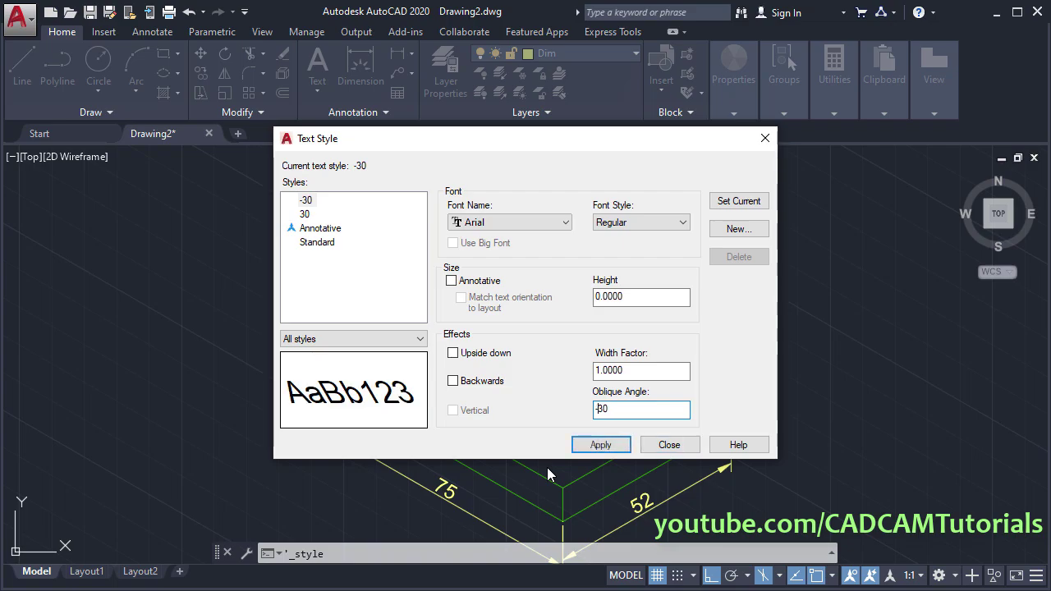
pyautogui.click(620, 449)
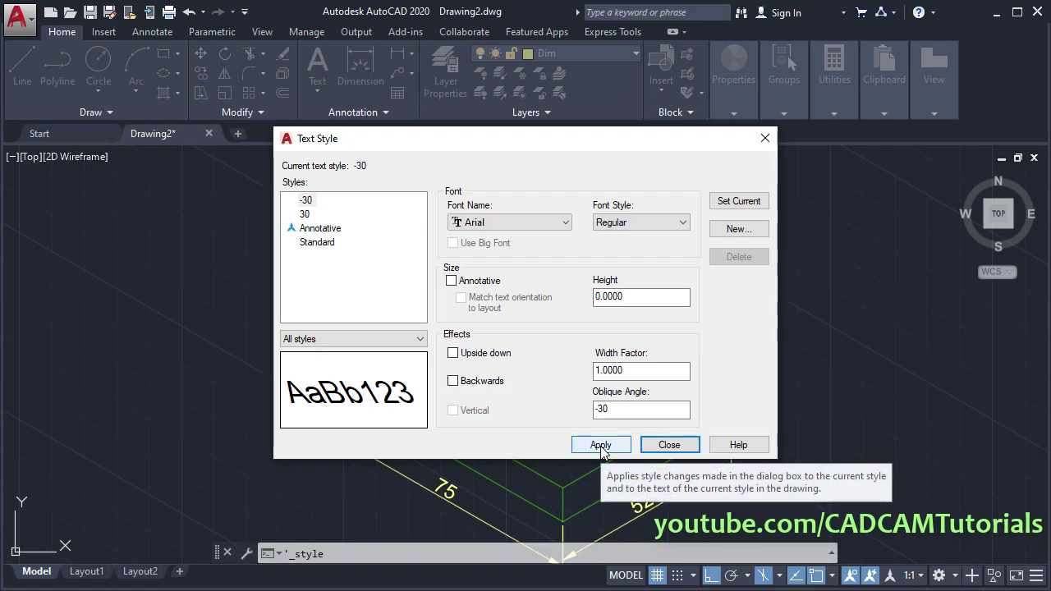
pyautogui.click(674, 448)
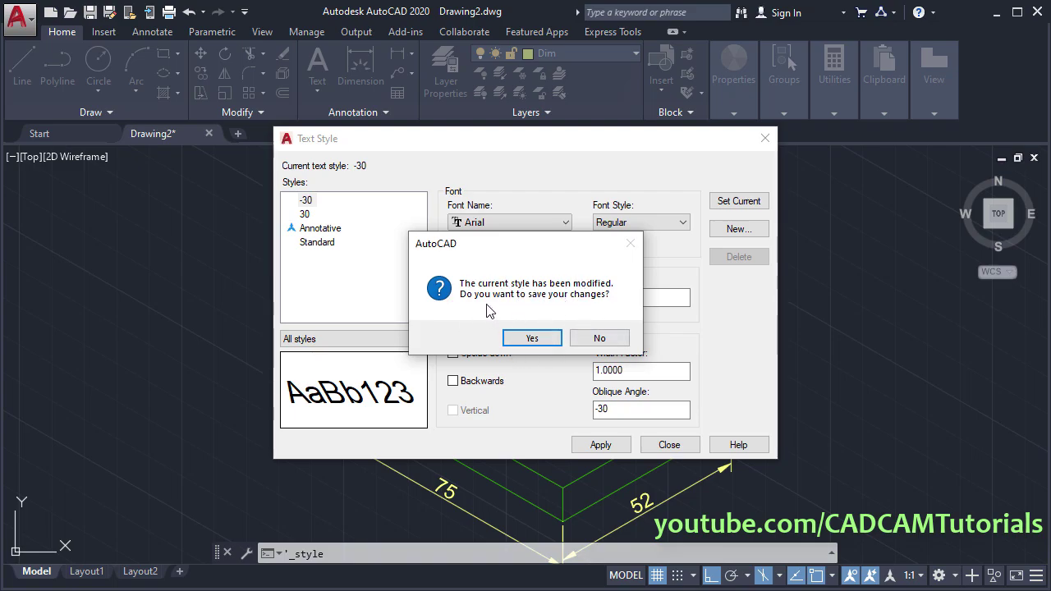
pyautogui.click(532, 339)
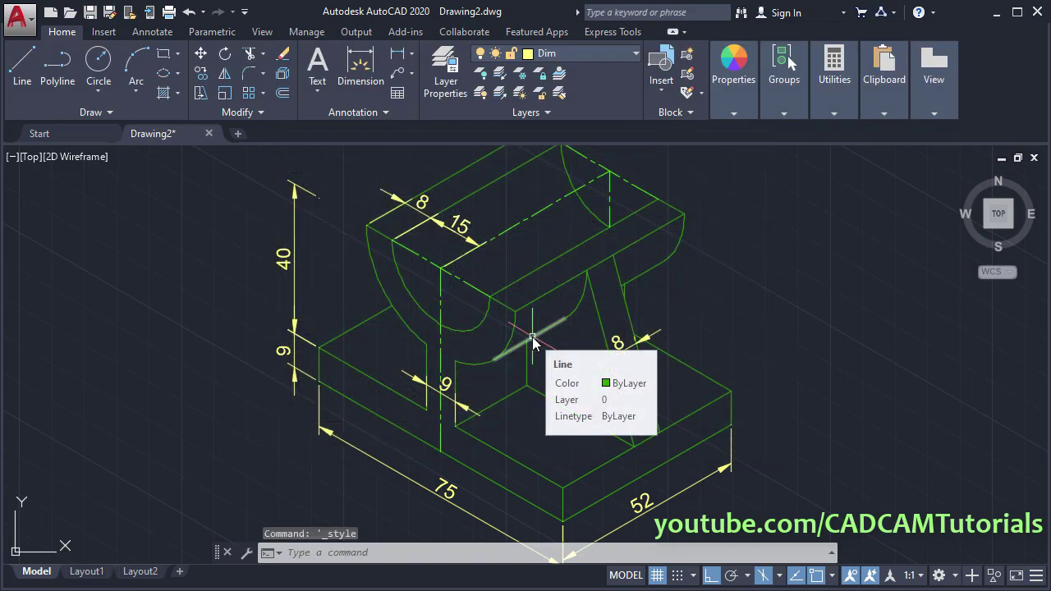
# Create a dimension style named 30, based on ISO-25, that uses the text style 30
pyautogui.moveTo(508, 384); pyautogui.dragTo(537, 388, button='middle')
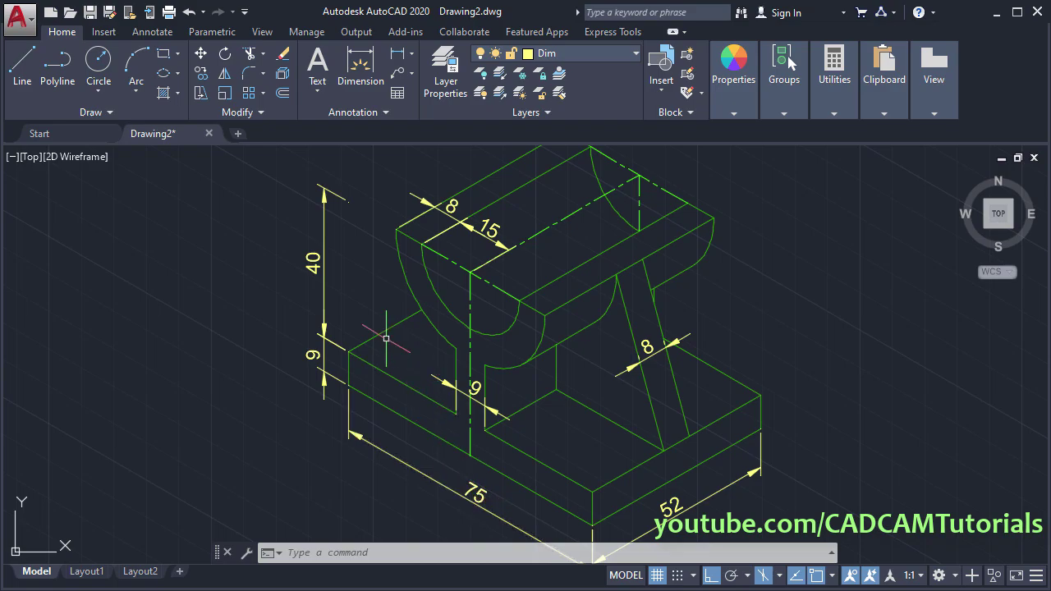
pyautogui.click(345, 115)
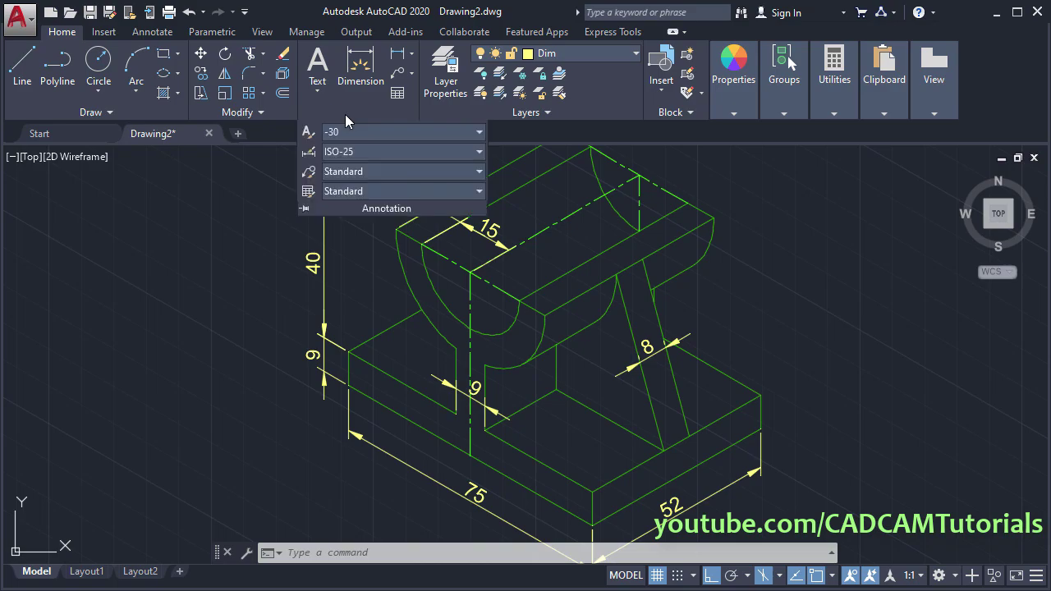
pyautogui.click(310, 153)
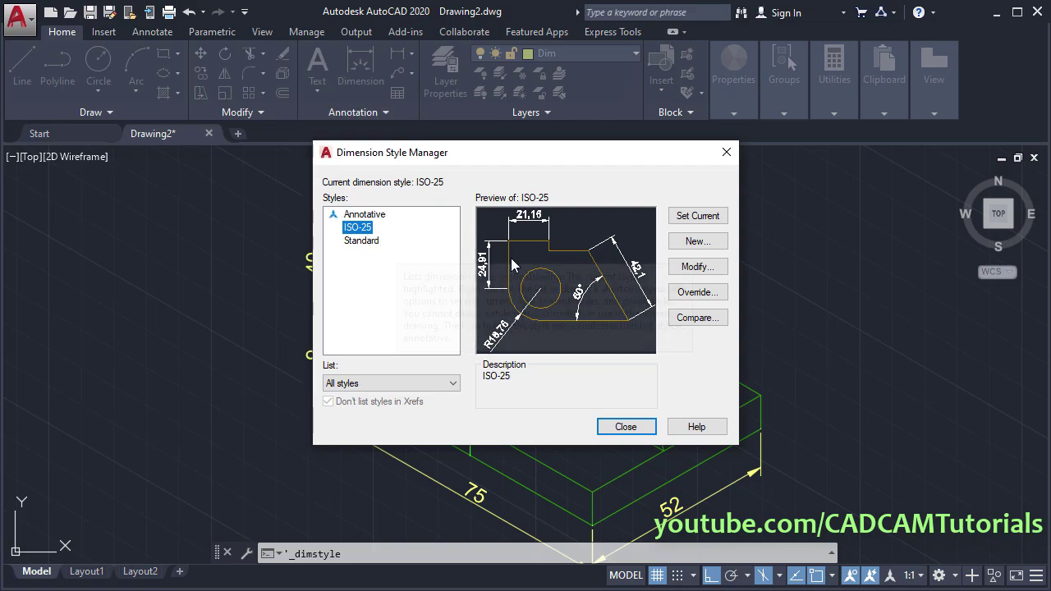
pyautogui.click(697, 242)
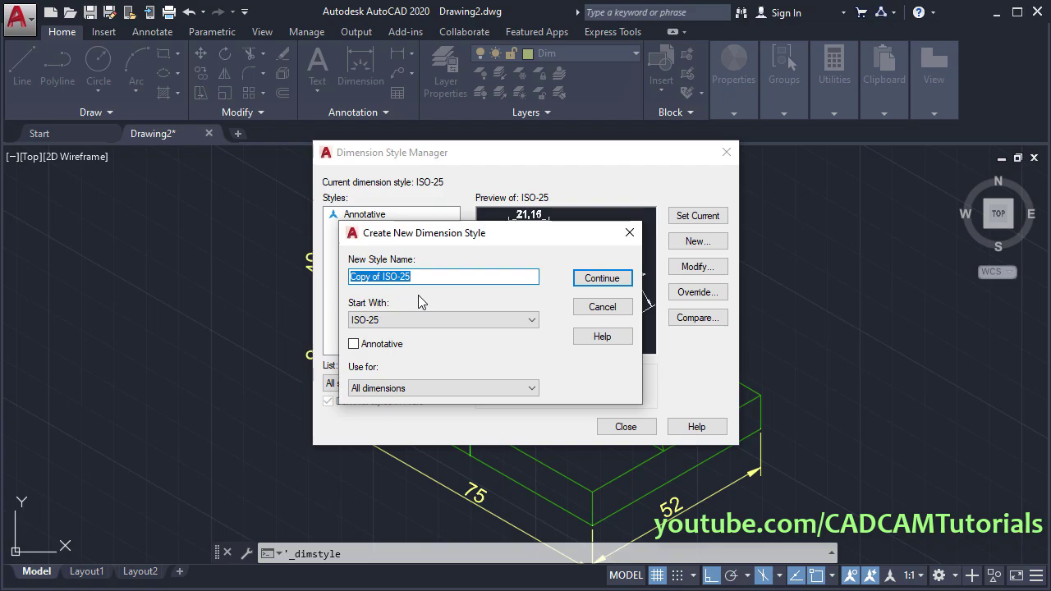
pyautogui.write('30')
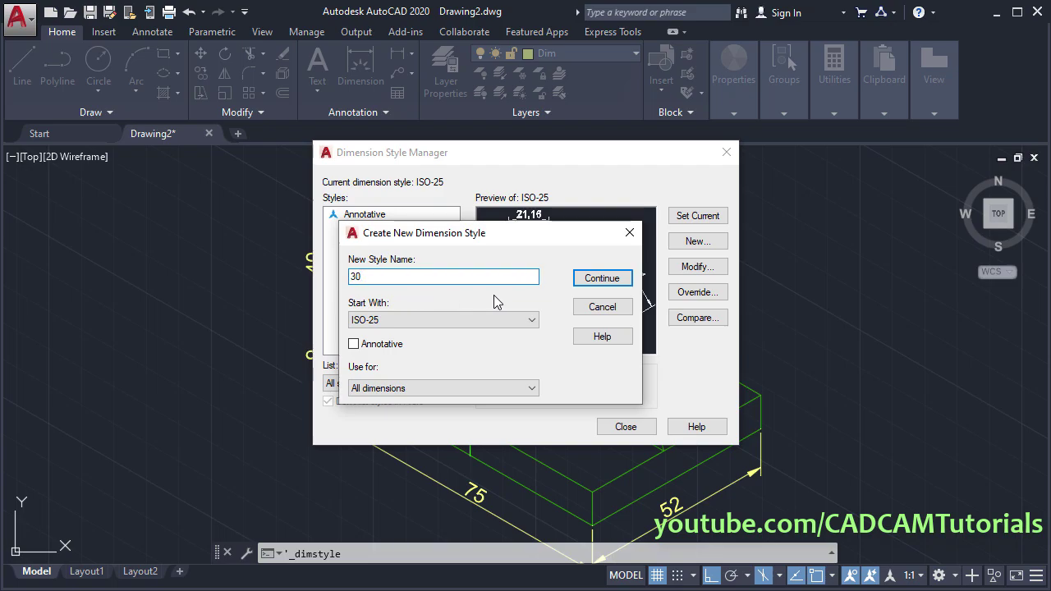
pyautogui.click(602, 279)
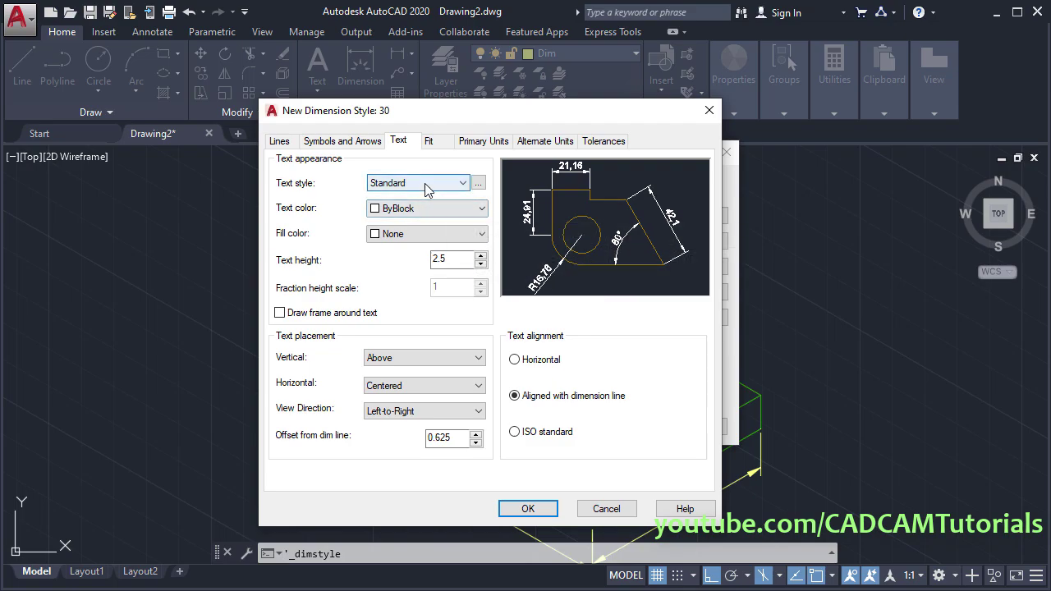
pyautogui.click(427, 189)
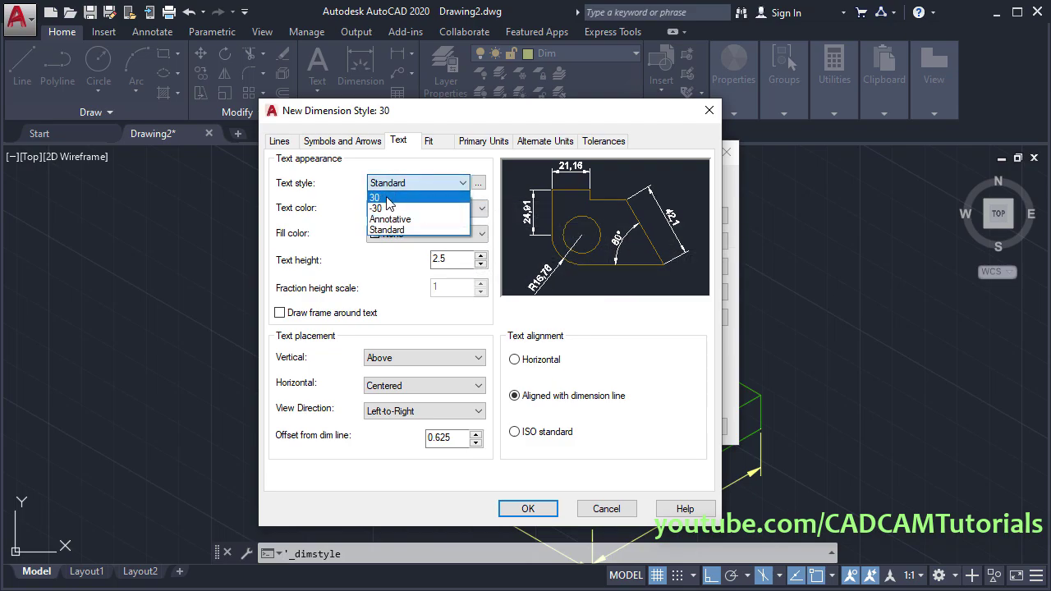
pyautogui.click(387, 198)
pyautogui.click(530, 508)
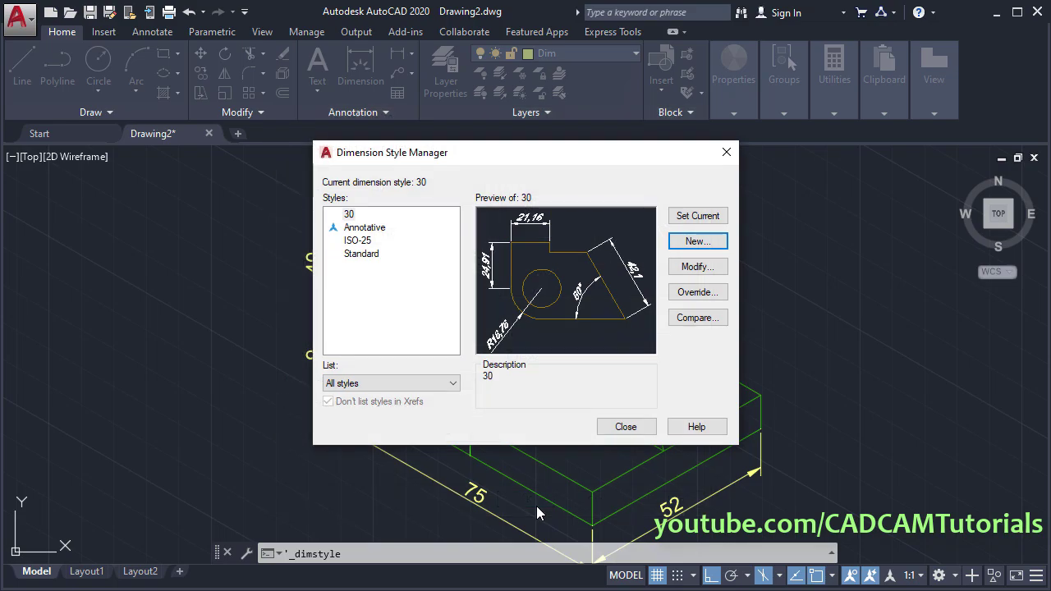
# Create a dimension style named -30, based on style 30, that uses the text style -30
pyautogui.click(704, 246)
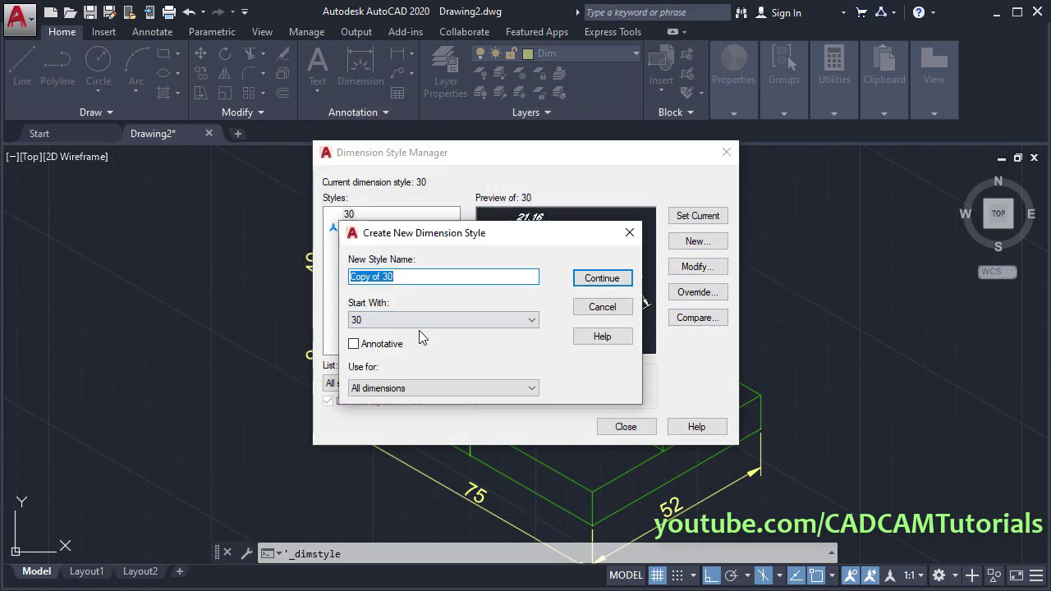
pyautogui.press('BackSpace')
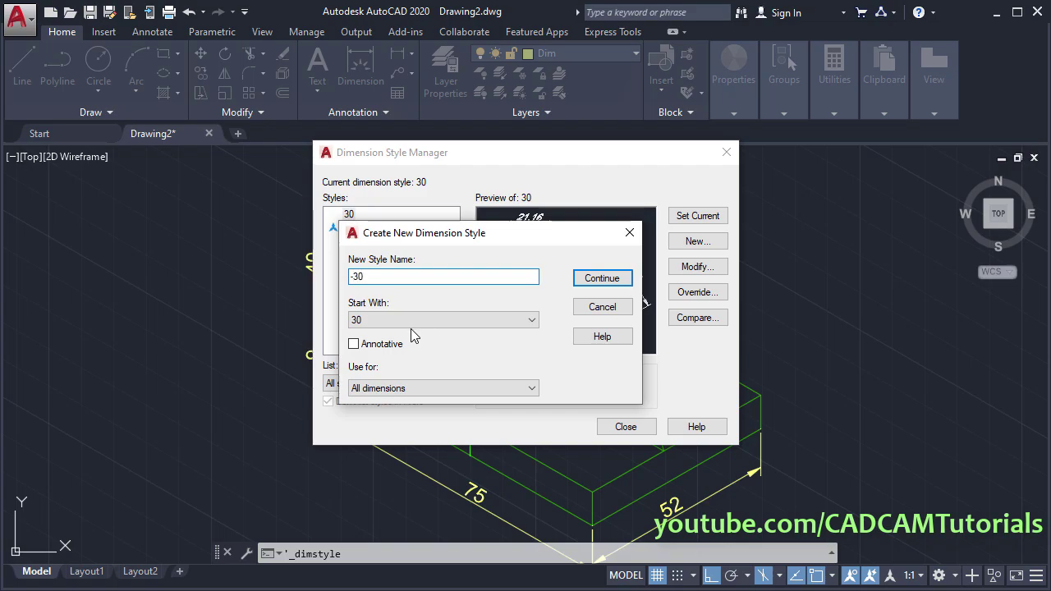
pyautogui.click(606, 278)
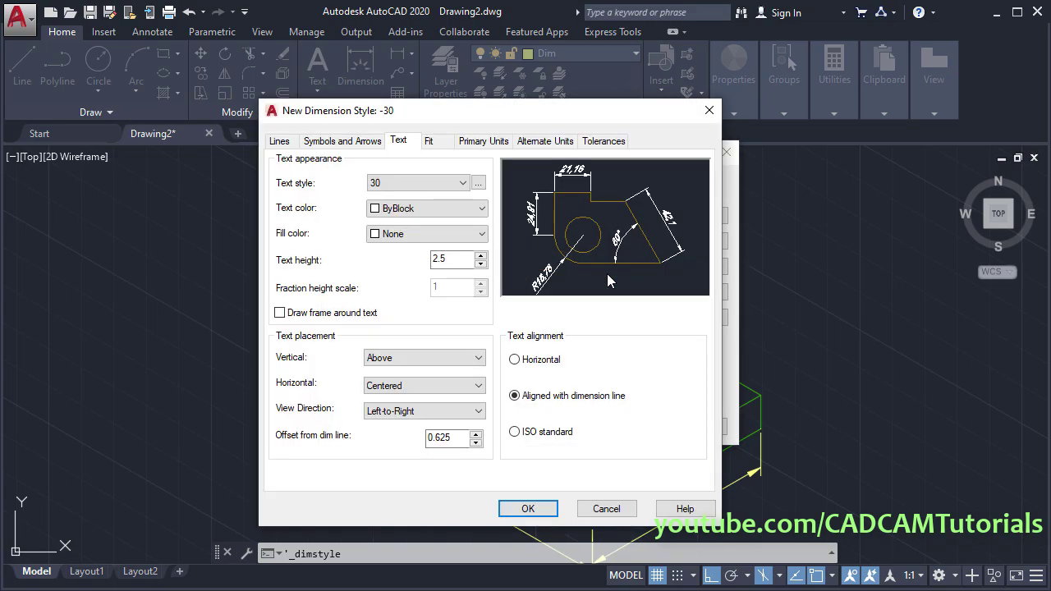
pyautogui.click(406, 183)
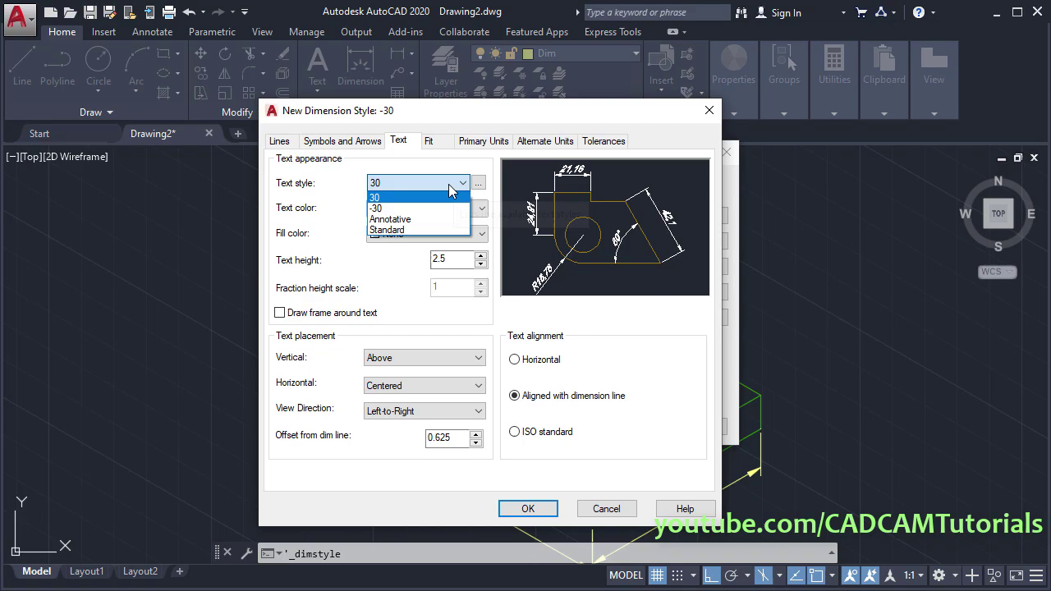
pyautogui.click(392, 209)
pyautogui.click(540, 510)
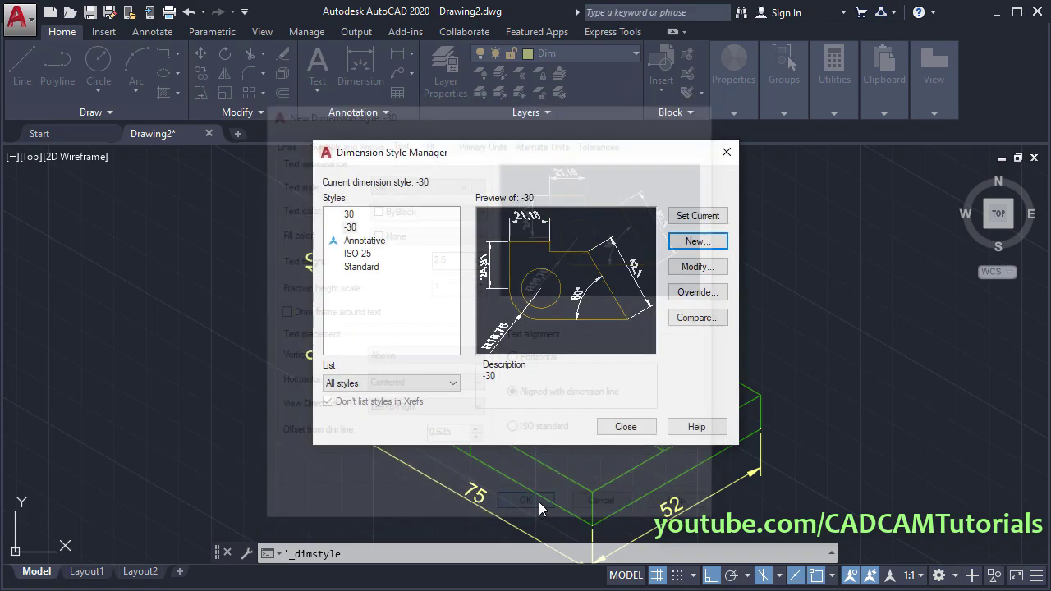
pyautogui.click(638, 427)
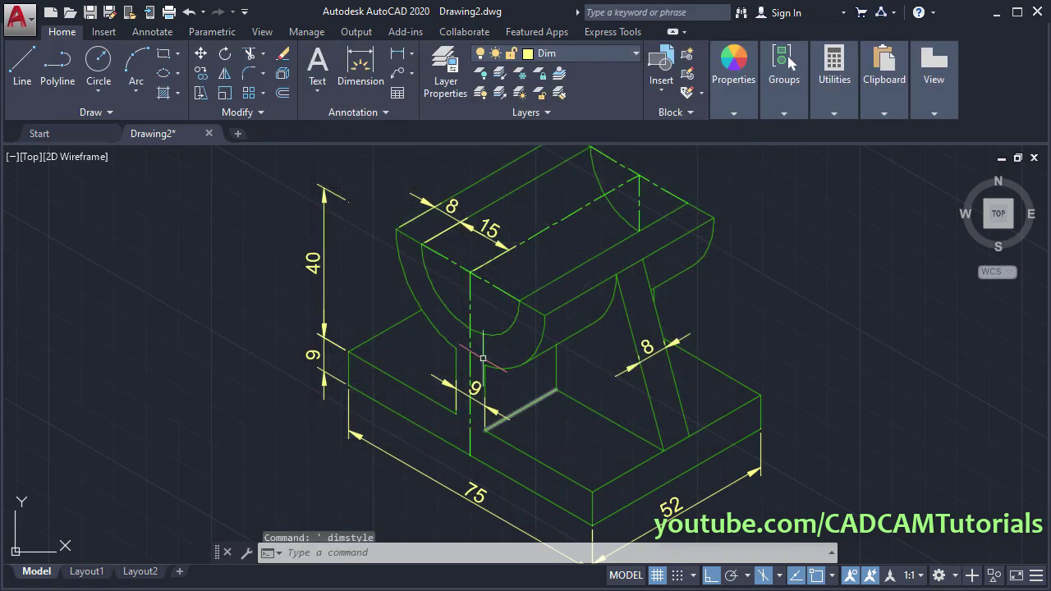
# Assign the dimension style 30 to all the bracket's dimensions except the inclined rib's 8 thickness dimension
pyautogui.scroll(-3, 460, 337)
pyautogui.moveTo(566, 372); pyautogui.dragTo(598, 380, button='middle')
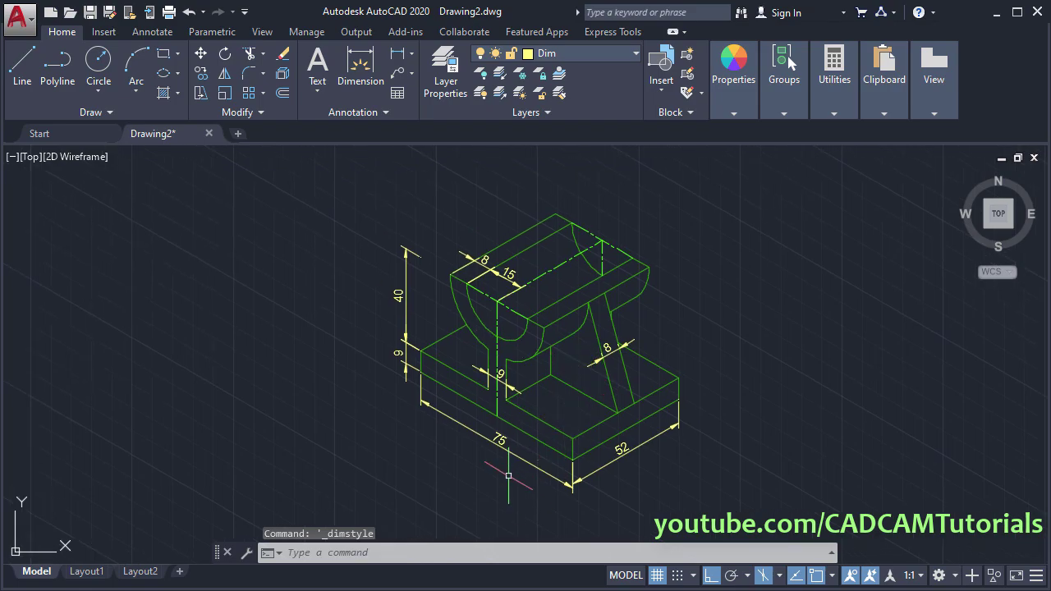
pyautogui.click(400, 409)
pyautogui.click(376, 259)
pyautogui.scroll(2, 495, 280)
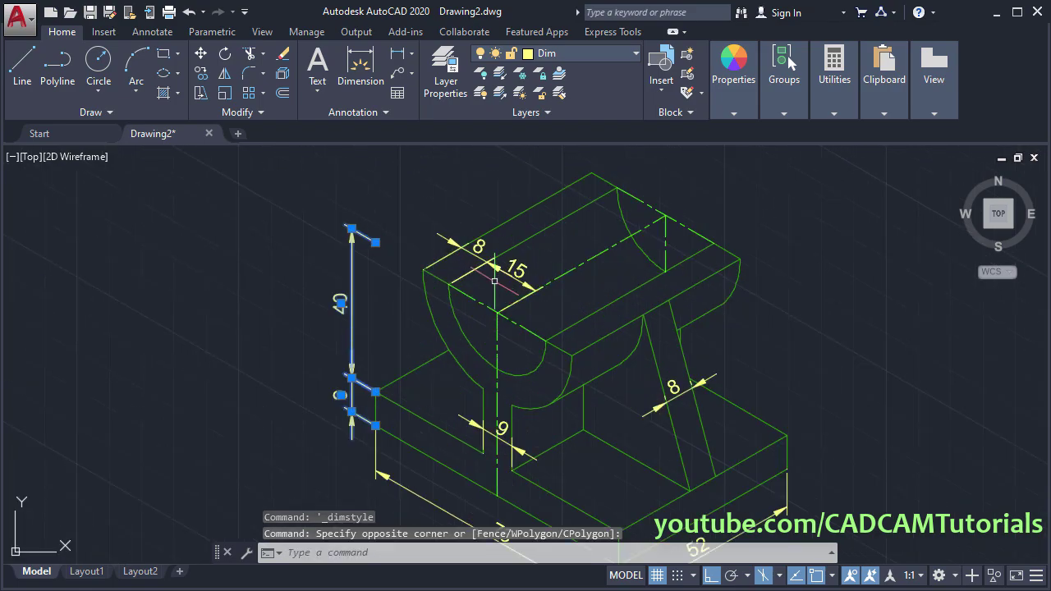
pyautogui.click(503, 272)
pyautogui.scroll(-2, 481, 245)
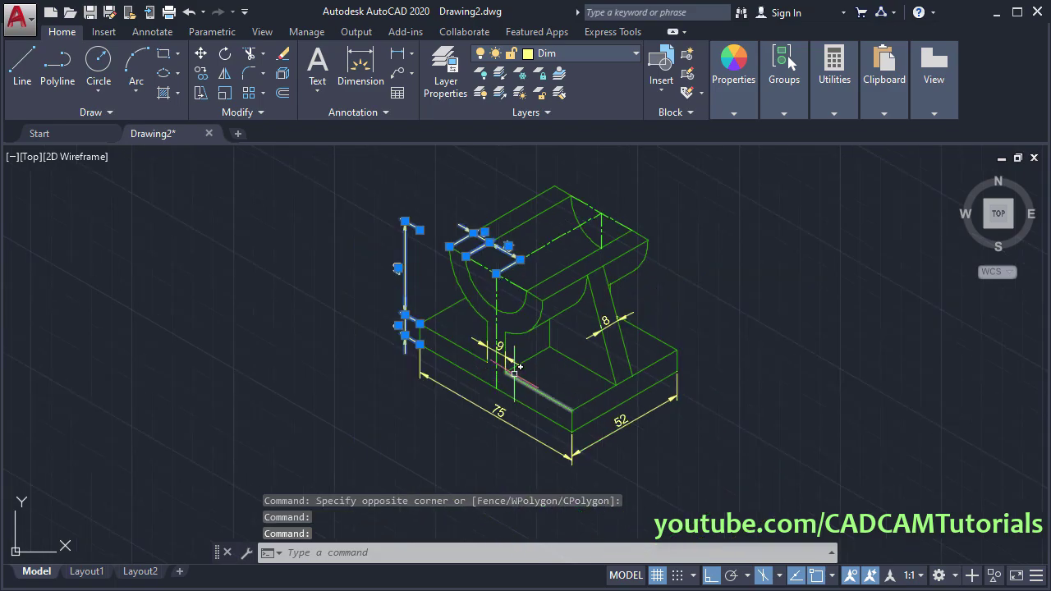
pyautogui.click(575, 414)
pyautogui.click(470, 335)
pyautogui.click(667, 470)
pyautogui.click(417, 348)
pyautogui.click(822, 491)
pyautogui.click(568, 369)
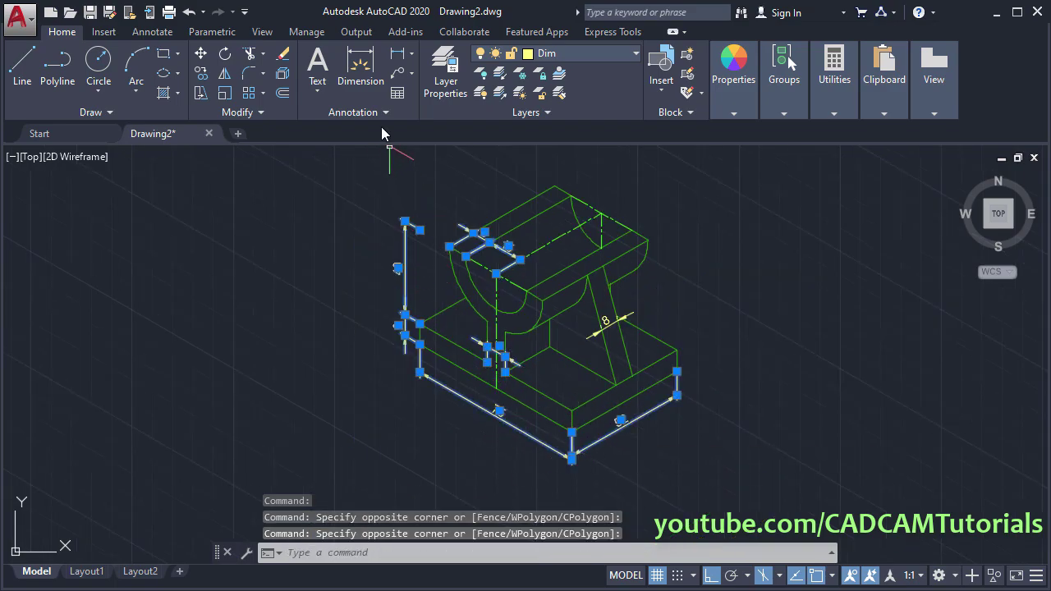
pyautogui.click(361, 112)
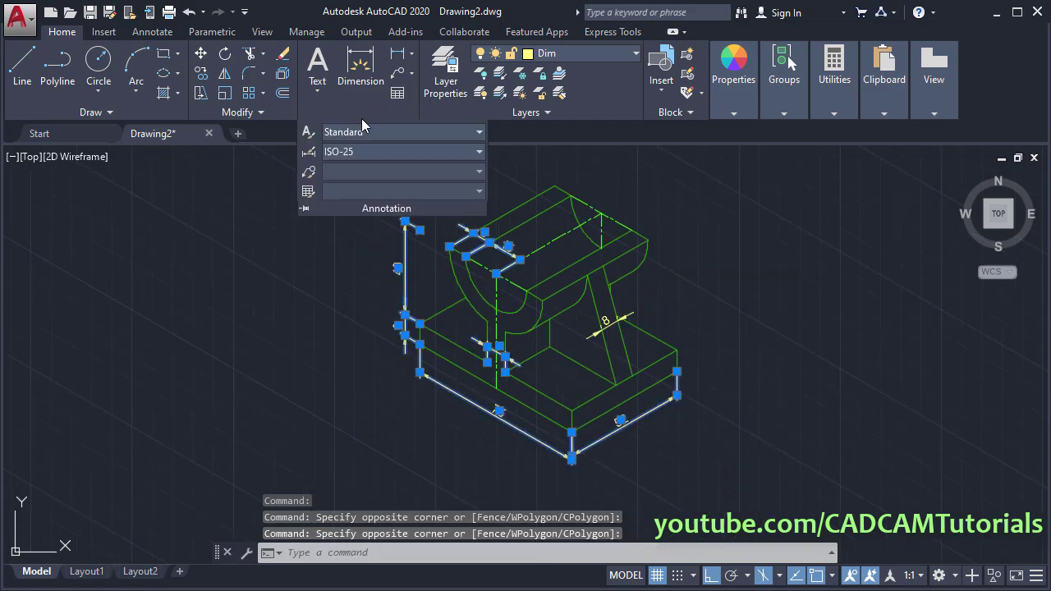
pyautogui.click(366, 151)
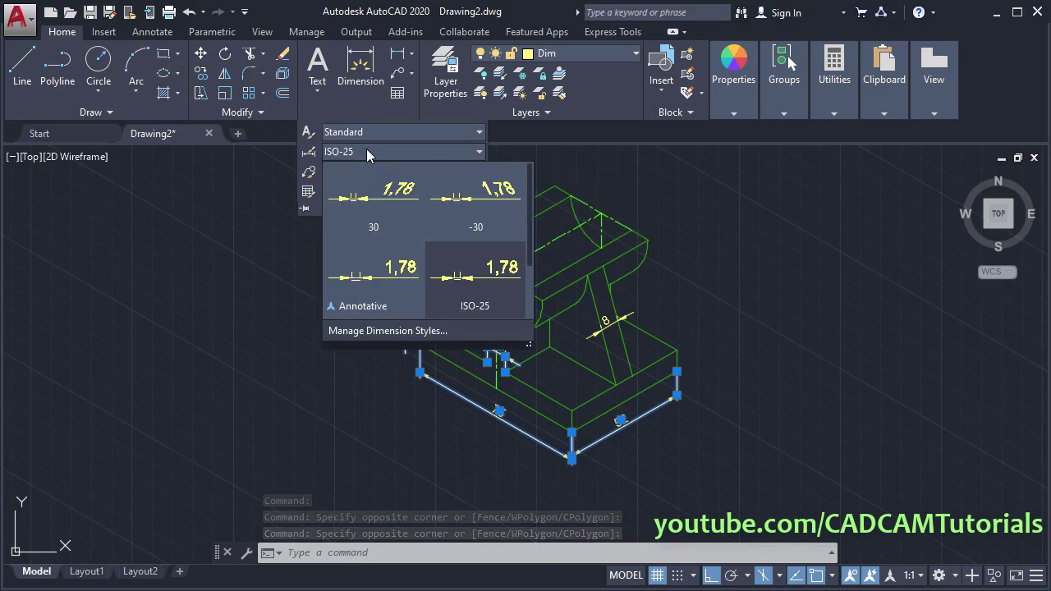
pyautogui.click(373, 210)
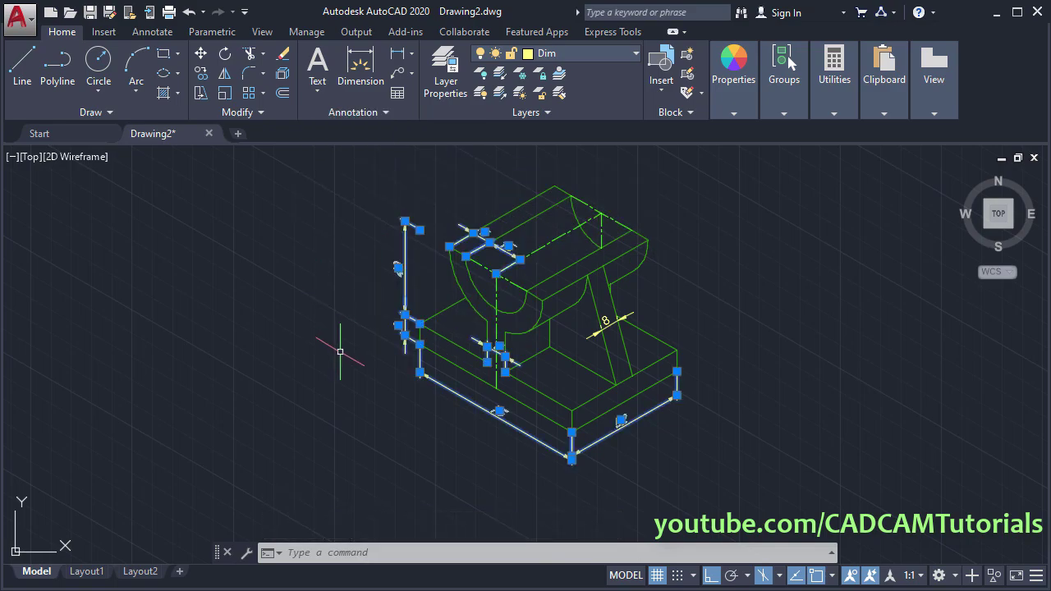
# Assign the dimension style -30 to the base's 75 length dimension and the vertical web's 9 thickness dimension
pyautogui.press('Escape')
pyautogui.scroll(3, 332, 357)
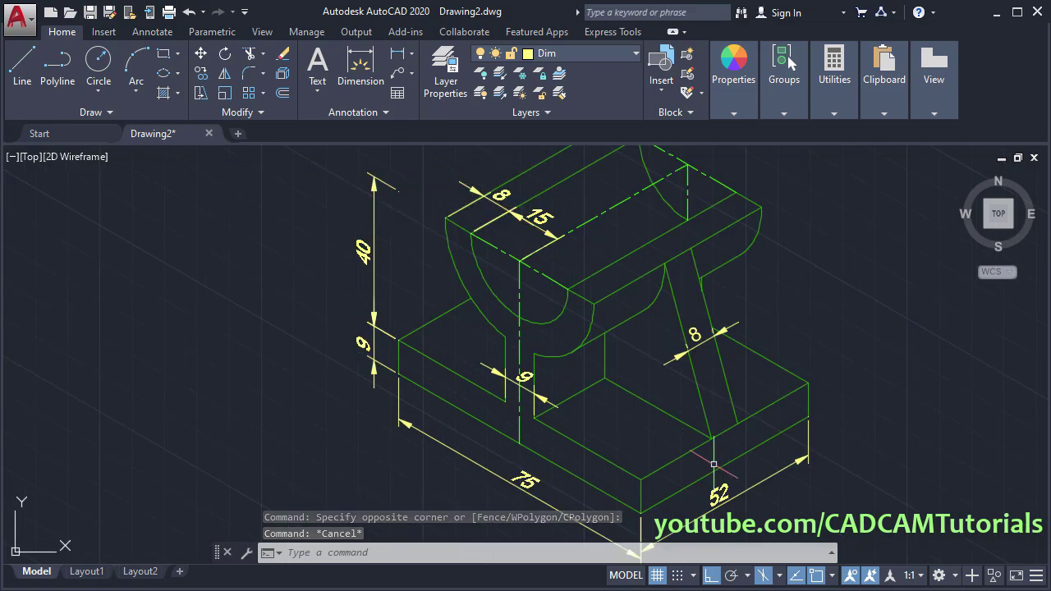
pyautogui.moveTo(637, 466); pyautogui.dragTo(711, 449, button='middle')
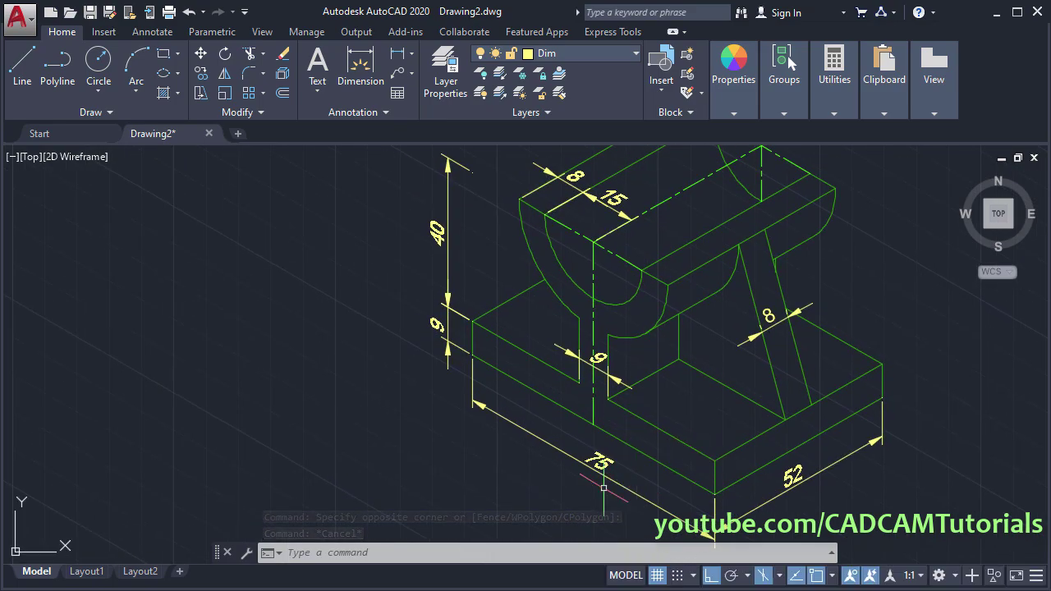
pyautogui.click(594, 464)
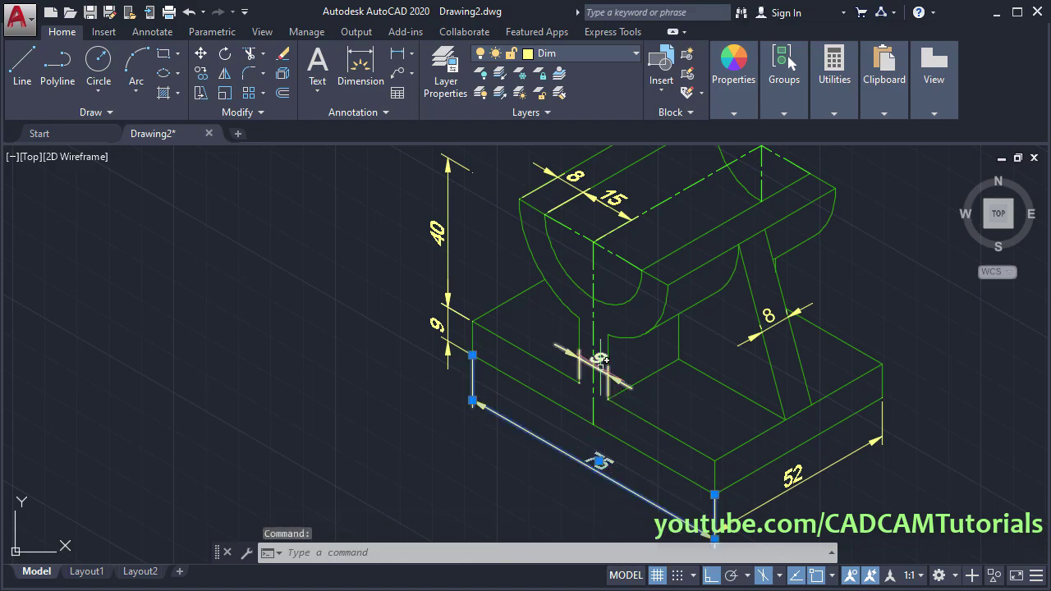
pyautogui.click(598, 369)
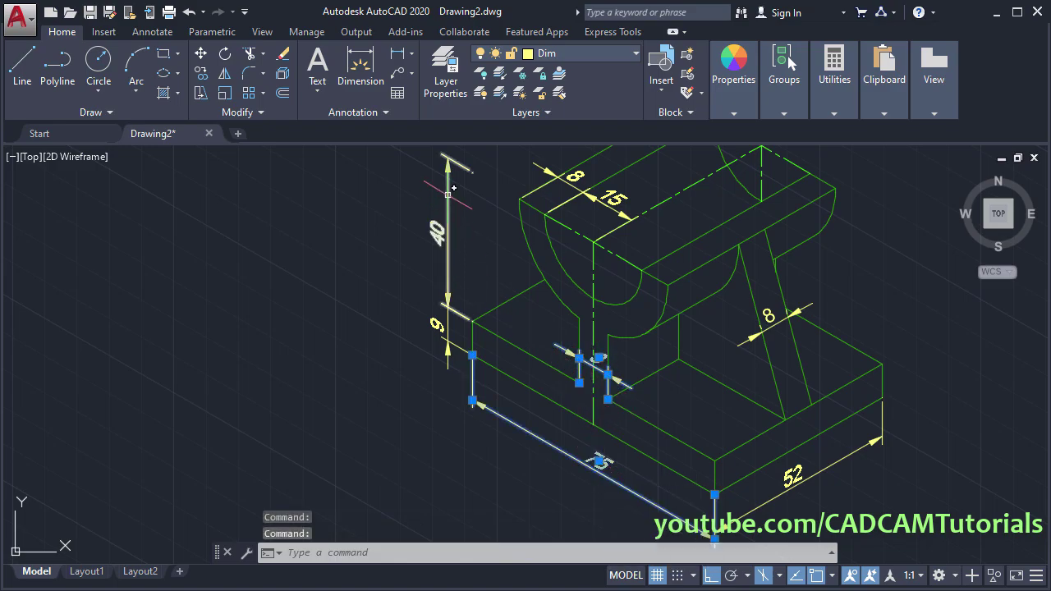
pyautogui.click(362, 116)
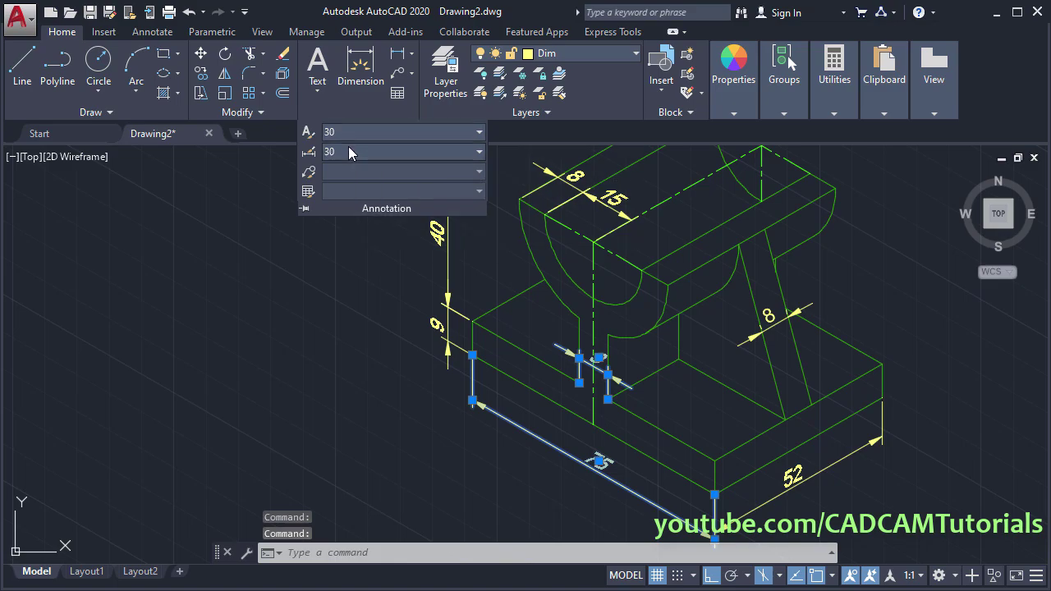
pyautogui.click(346, 152)
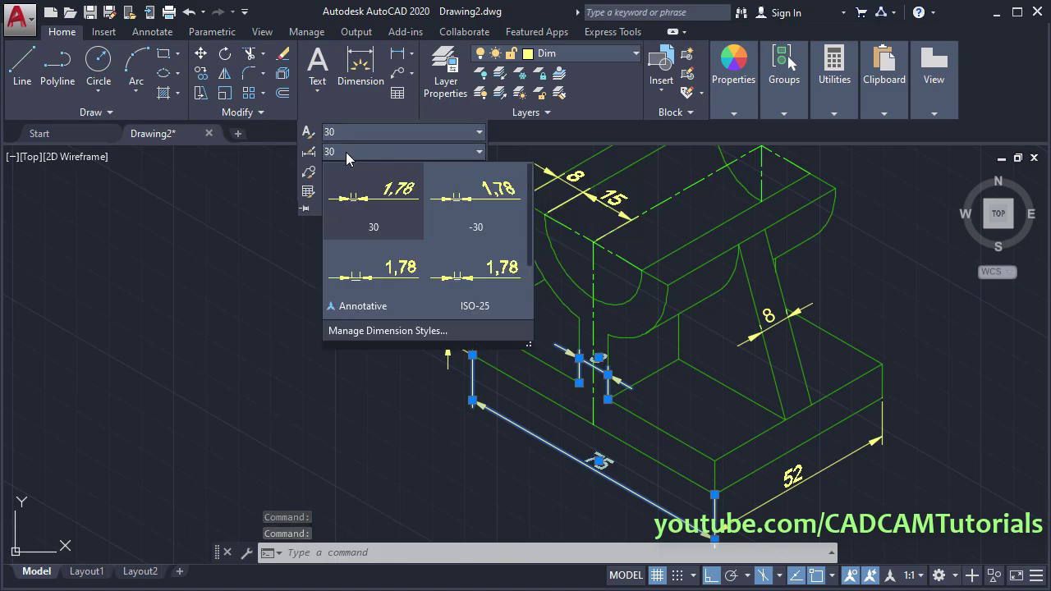
pyautogui.click(470, 217)
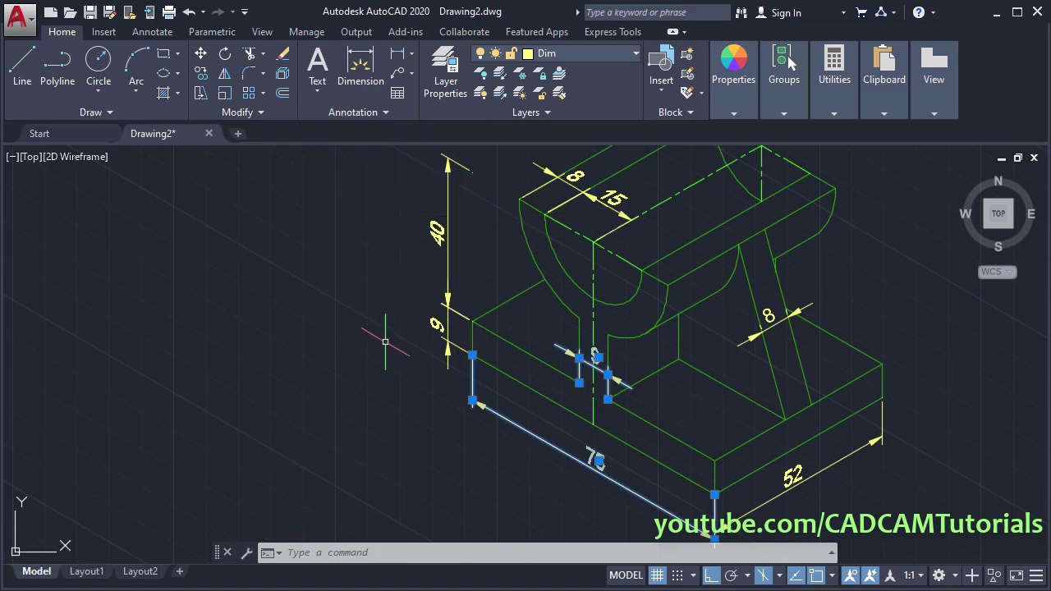
pyautogui.press('Escape')
pyautogui.press('Escape')
# Bring up the reference PDF in Adobe Reader beside the drawing and compare the bracket's dimensions with it
pyautogui.scroll(-3, 335, 346)
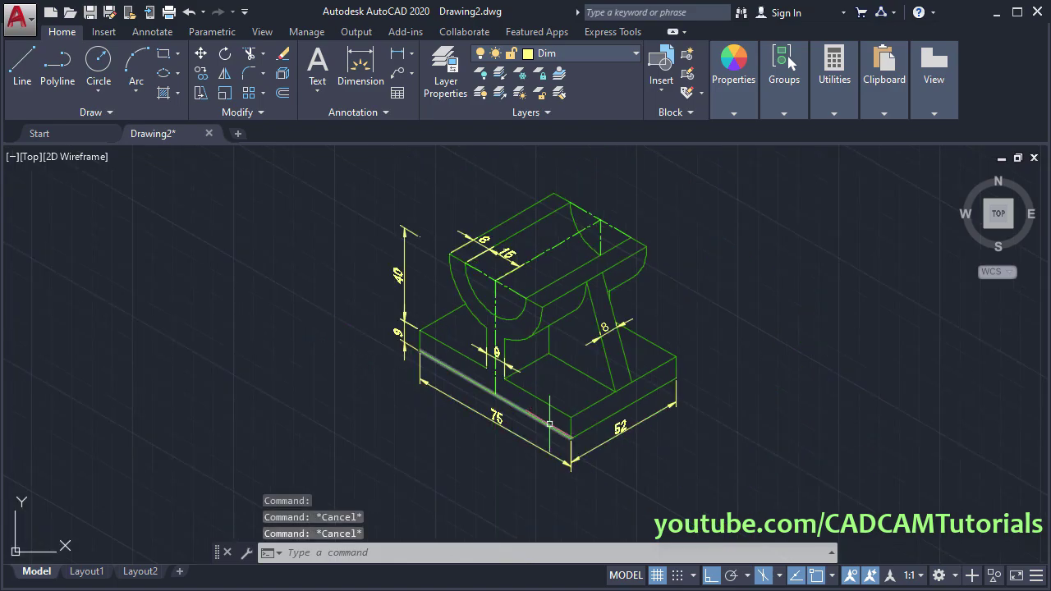
pyautogui.scroll(2, 425, 381)
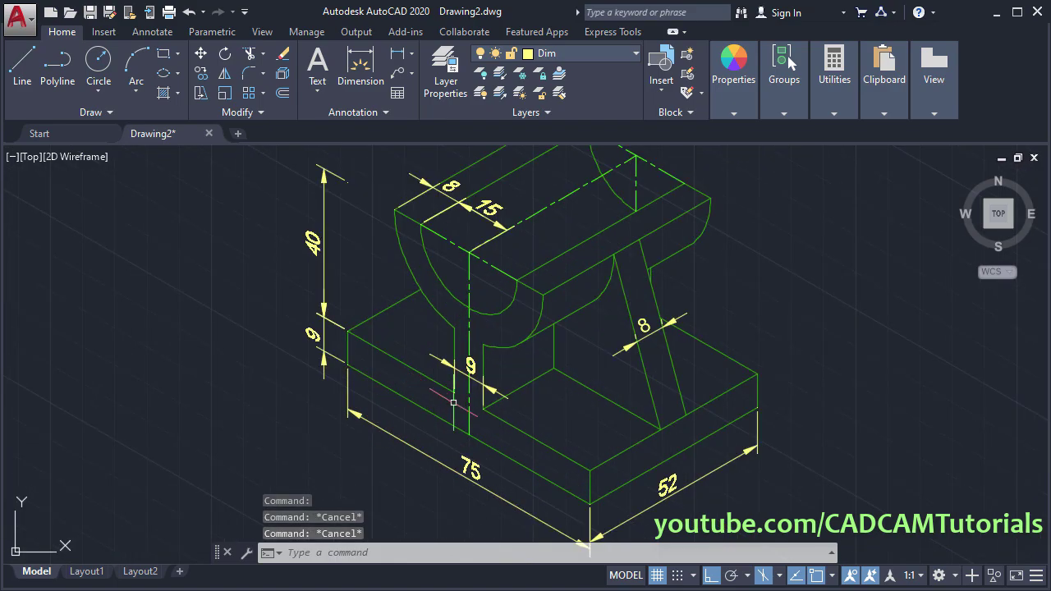
pyautogui.middleClick(734, 420)
pyautogui.middleClick(733, 421)
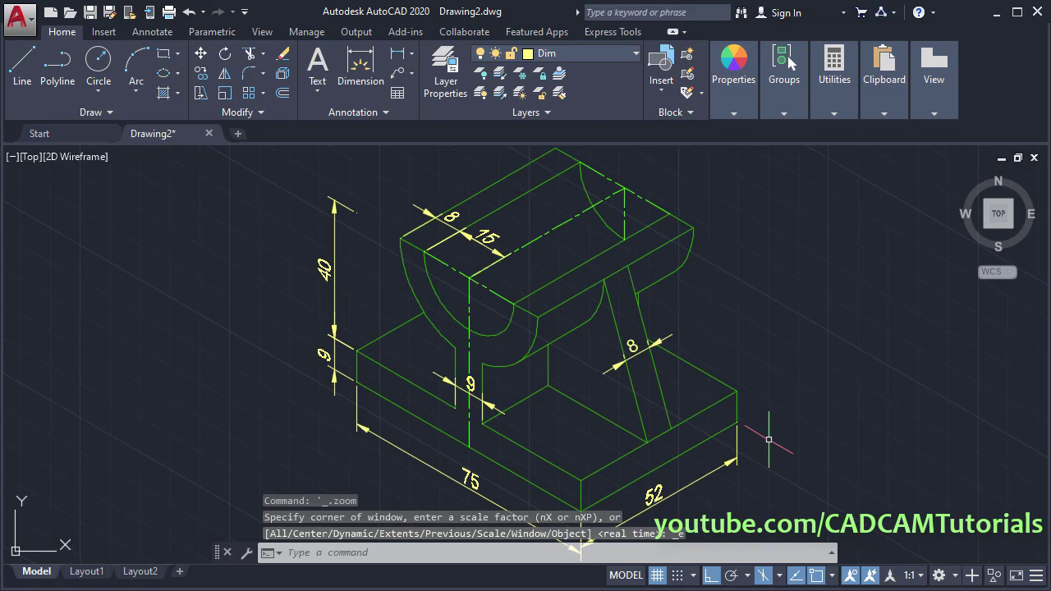
pyautogui.moveTo(481, 415); pyautogui.dragTo(706, 419, button='middle')
pyautogui.hotkey('alt', 'Tab')
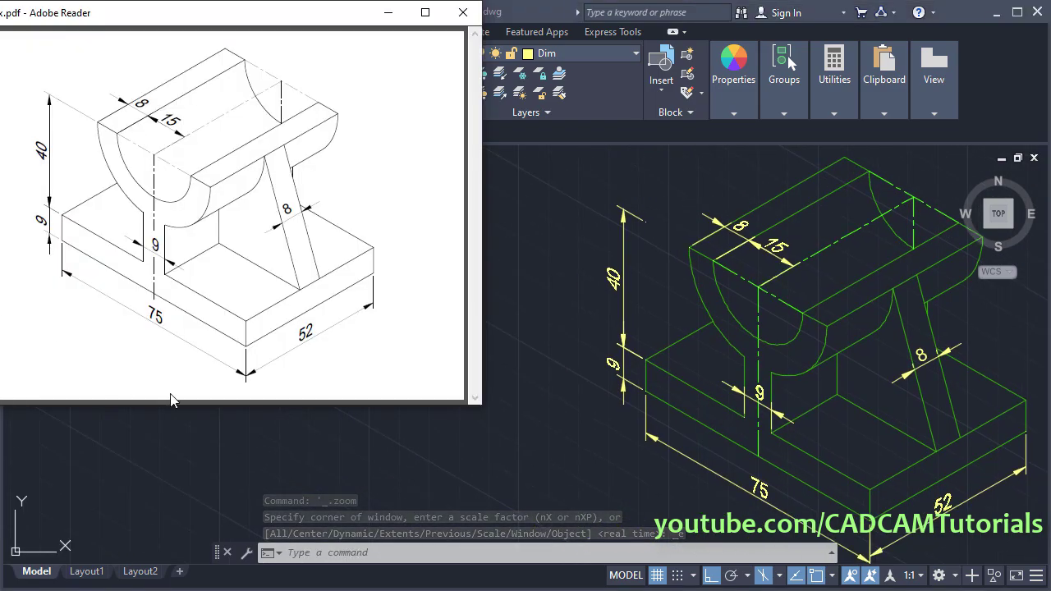